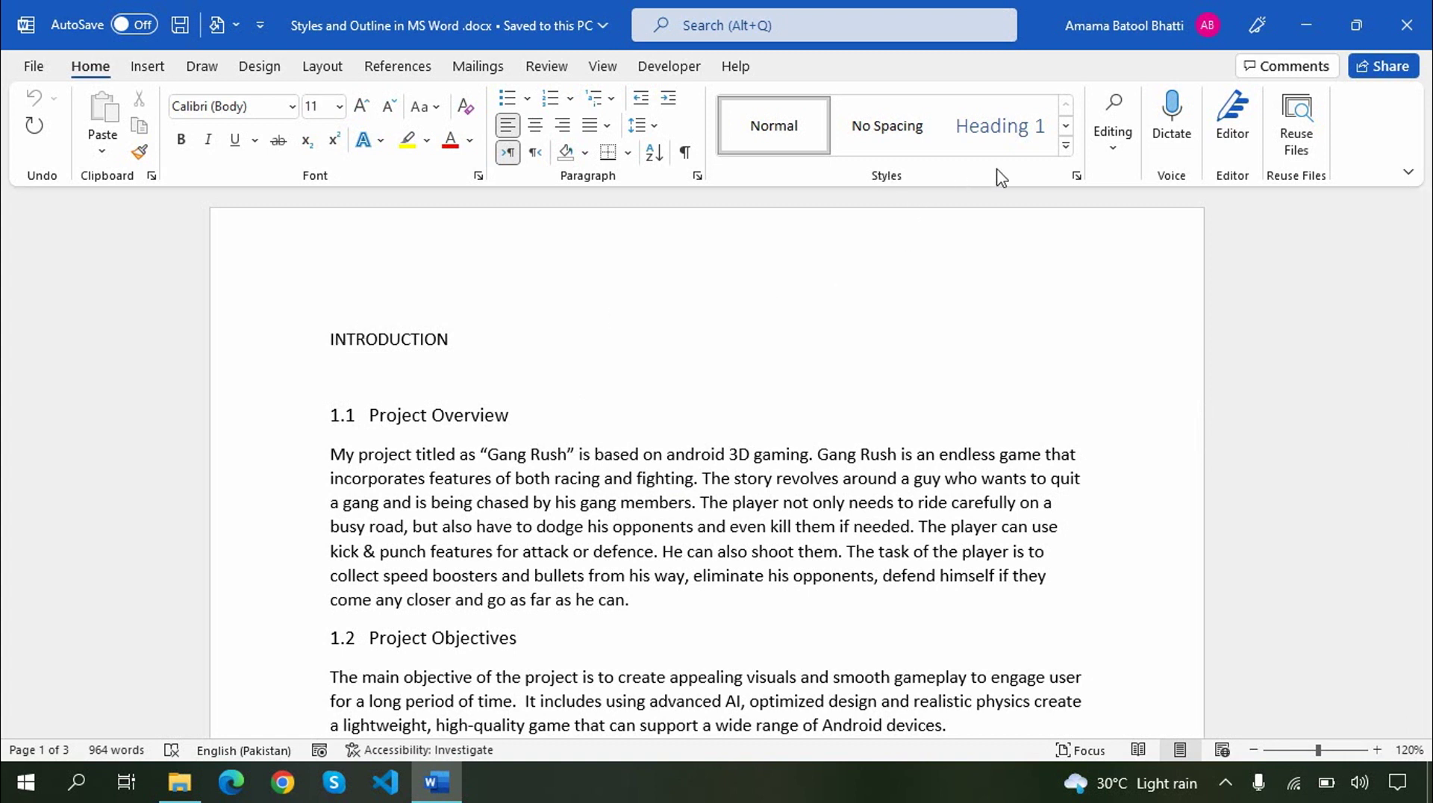
# Step: Make INTRODUCTION a Heading 1 and set that style to Bahnschrift SemiBold, 20 pt, bold
pyautogui.click(1019, 131)
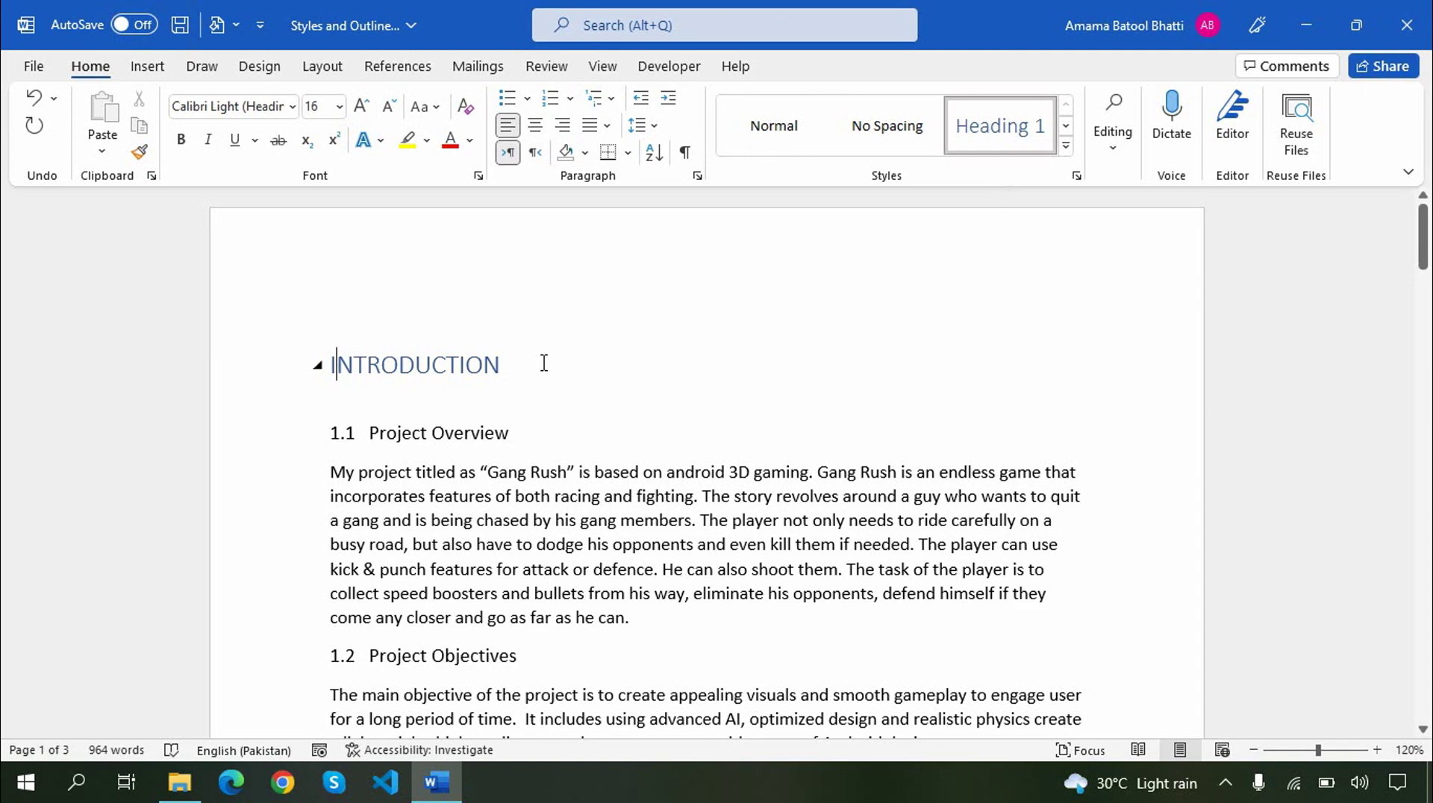
pyautogui.rightClick(987, 112)
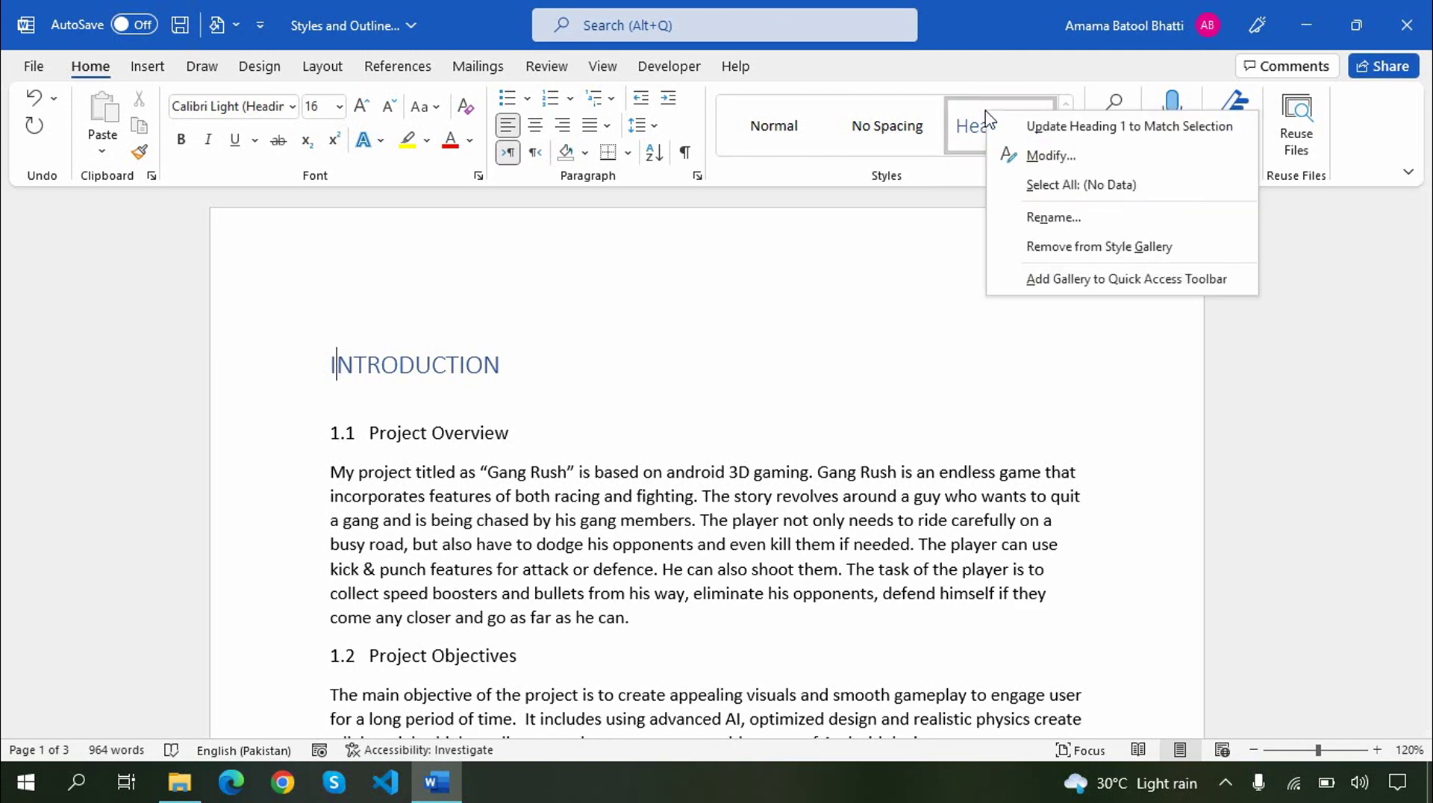
pyautogui.click(1015, 155)
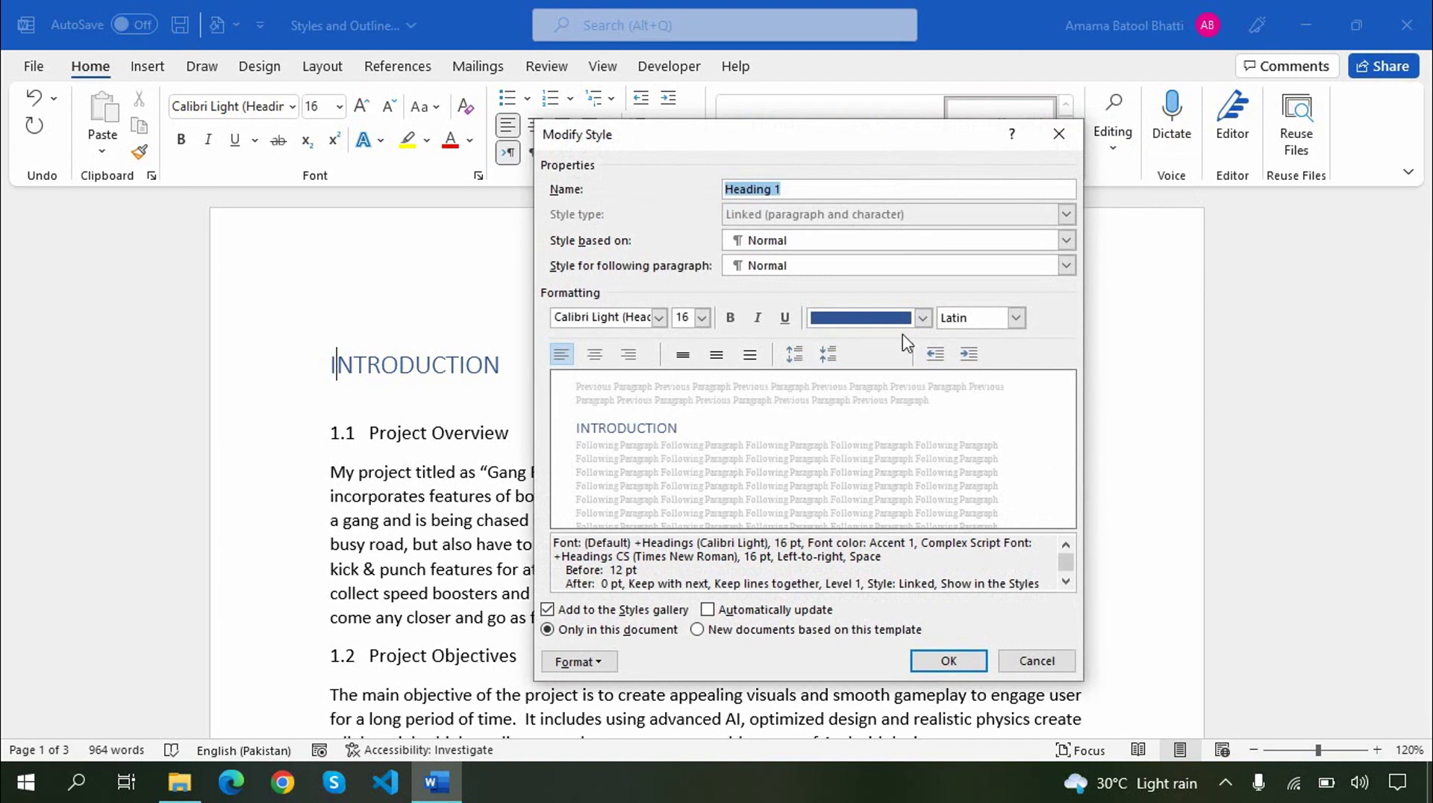
pyautogui.click(660, 317)
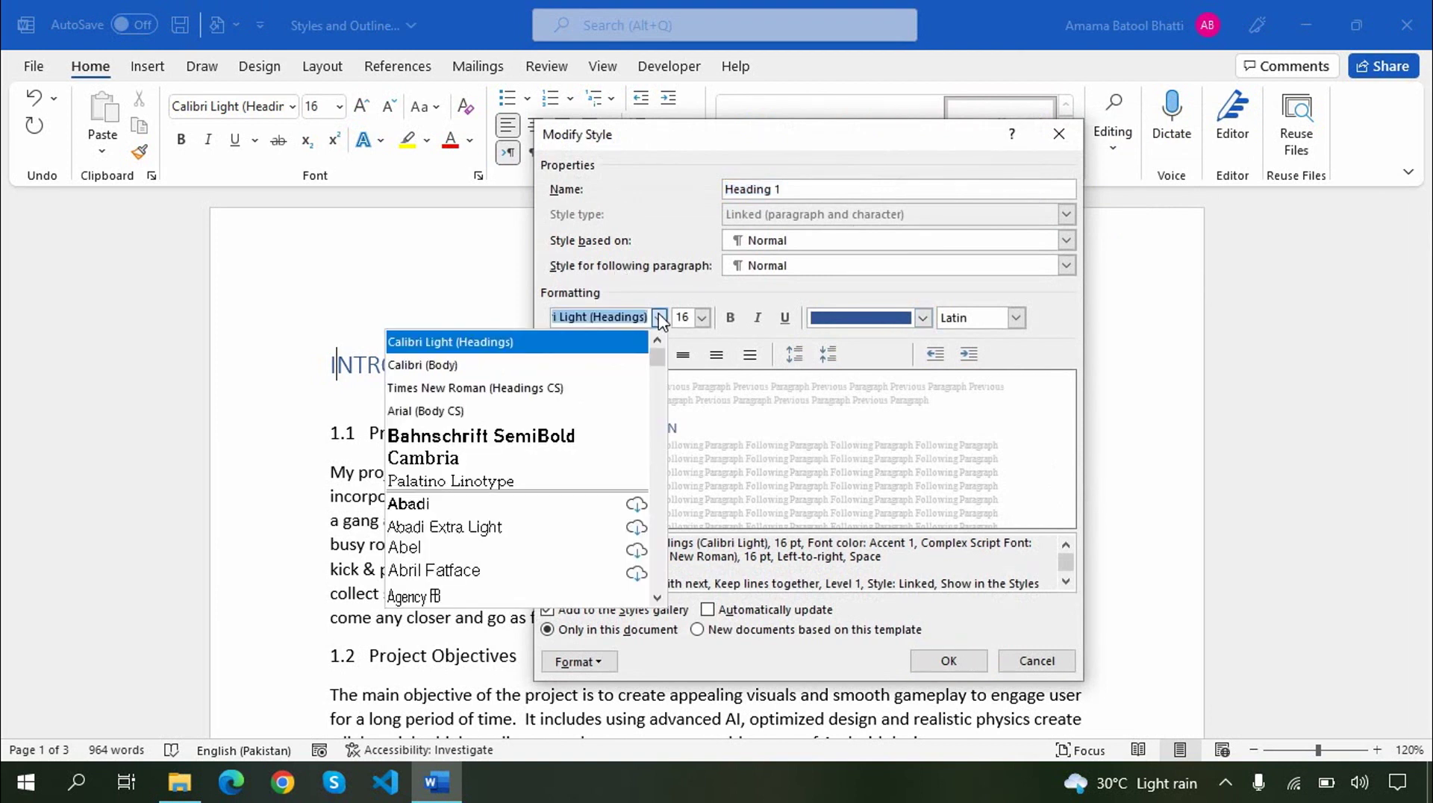
pyautogui.click(585, 426)
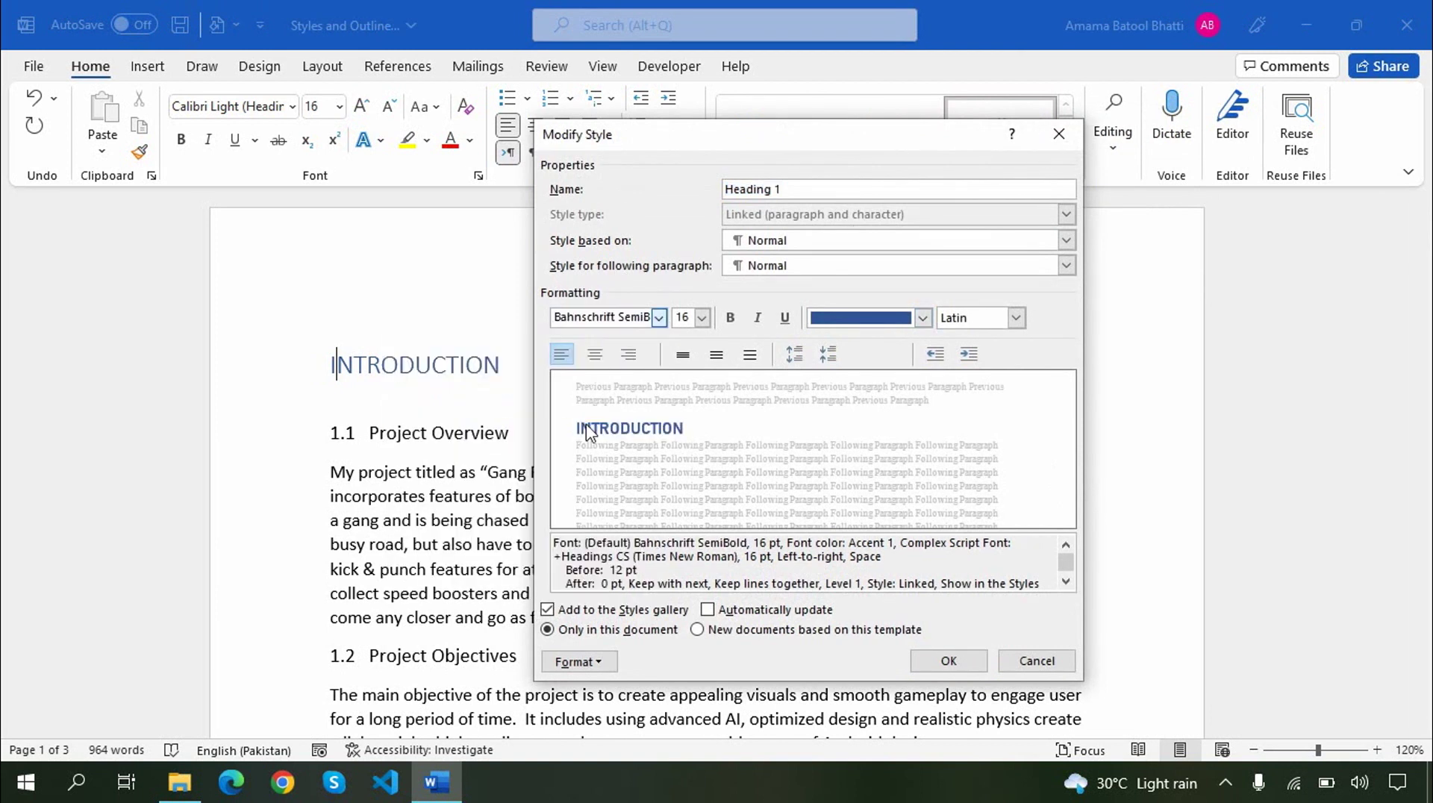
pyautogui.click(701, 319)
pyautogui.click(682, 446)
pyautogui.click(731, 320)
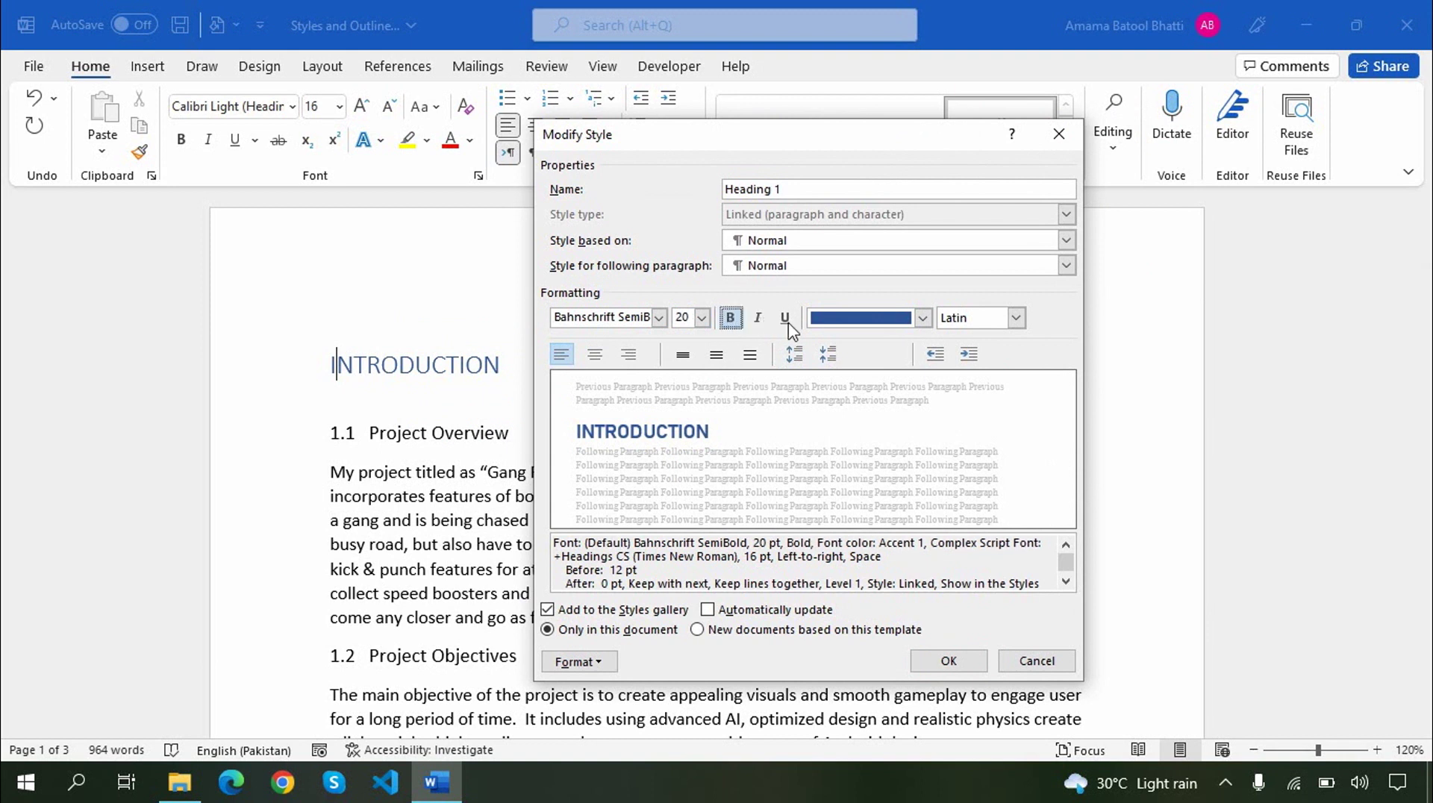
# Step: Give Heading 1 the Text 1 colour, centred alignment and 1.5 line spacing
pyautogui.click(921, 326)
pyautogui.click(837, 470)
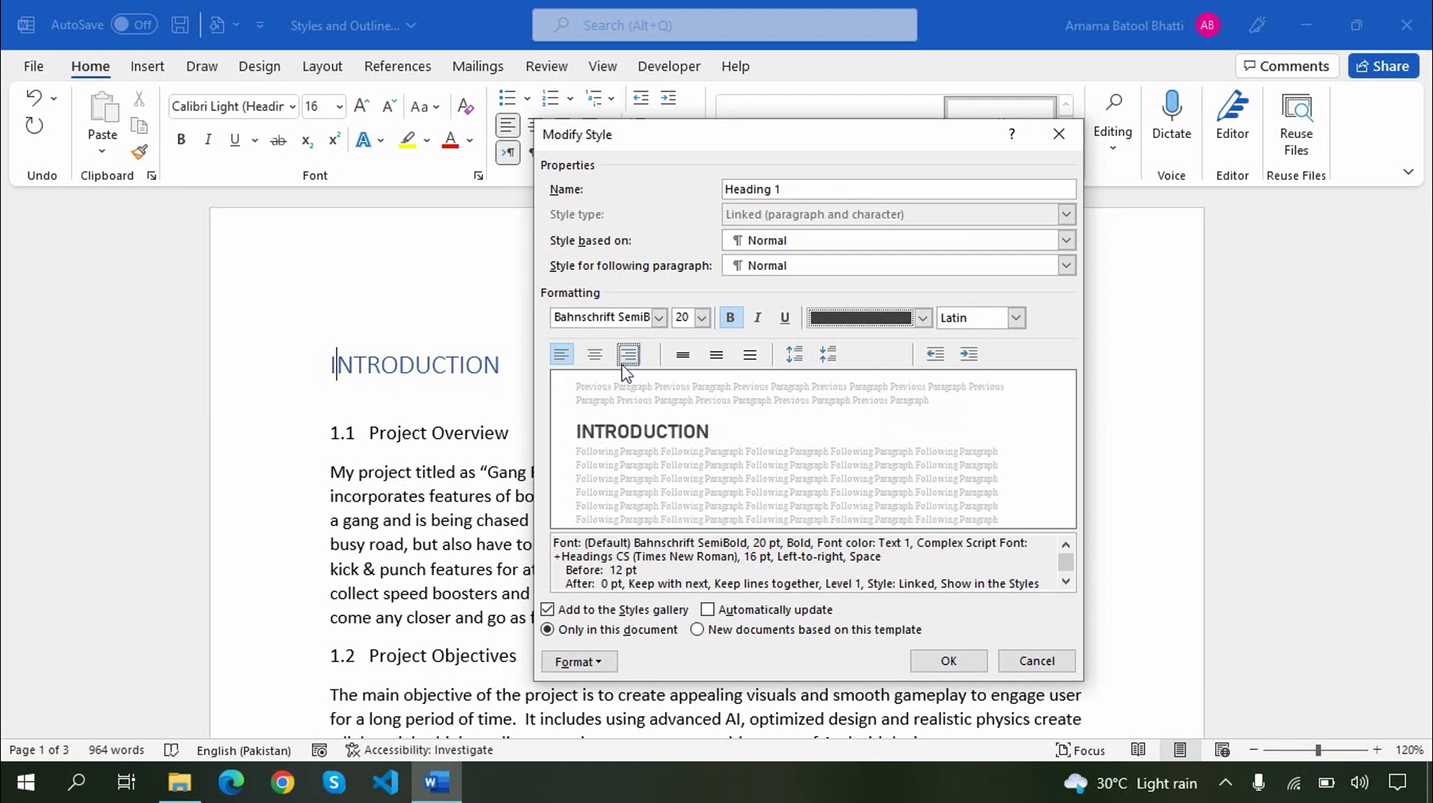
pyautogui.click(596, 359)
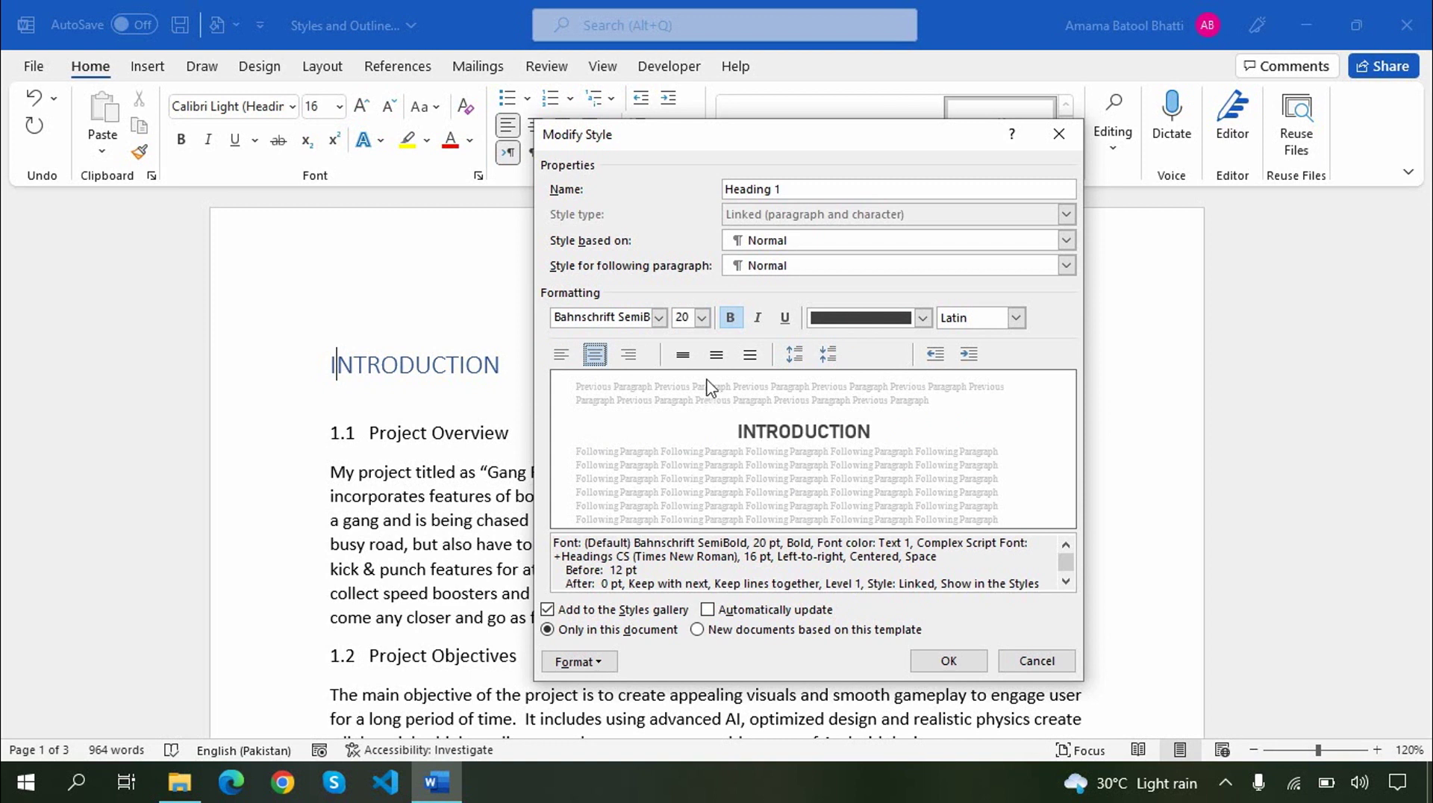
pyautogui.click(683, 358)
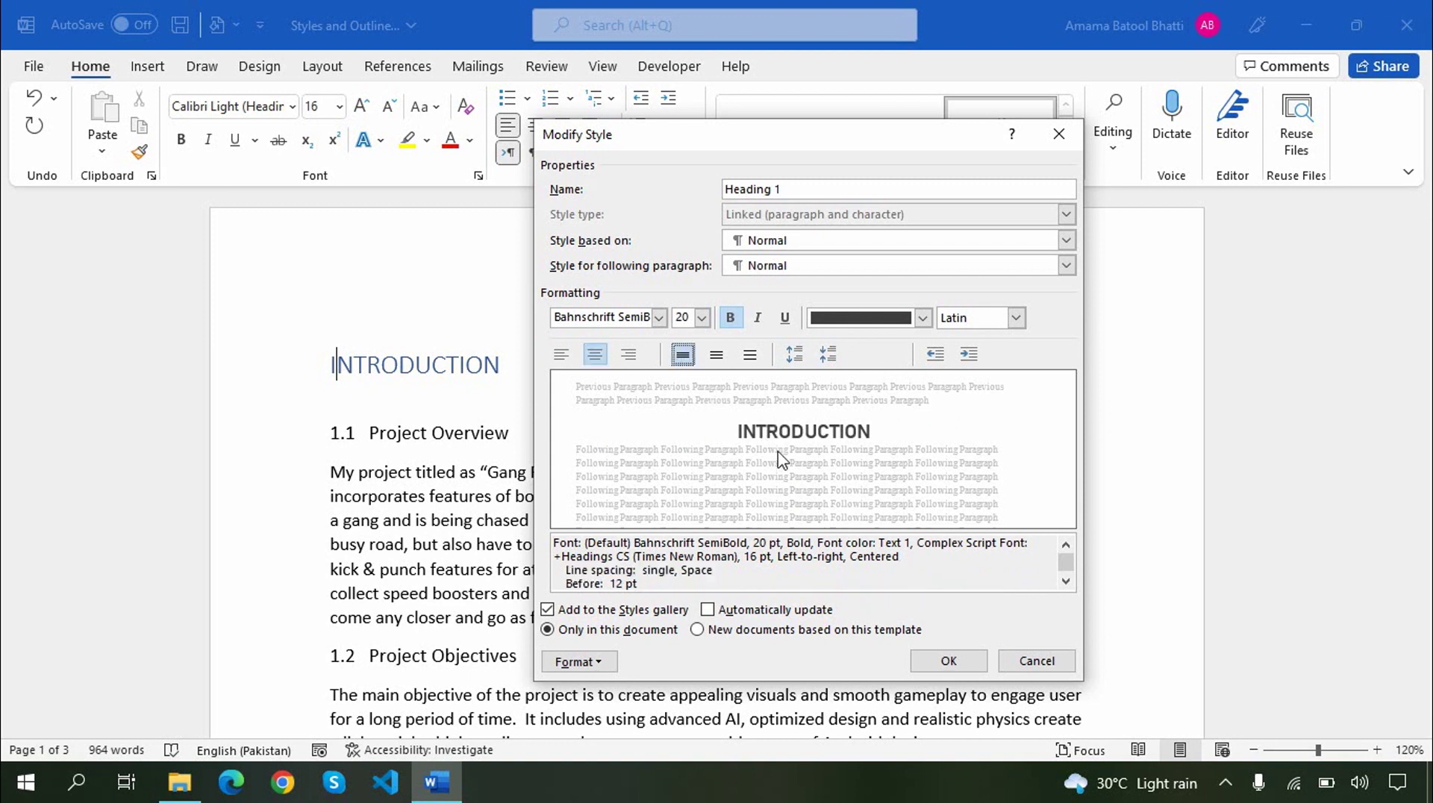
pyautogui.click(717, 355)
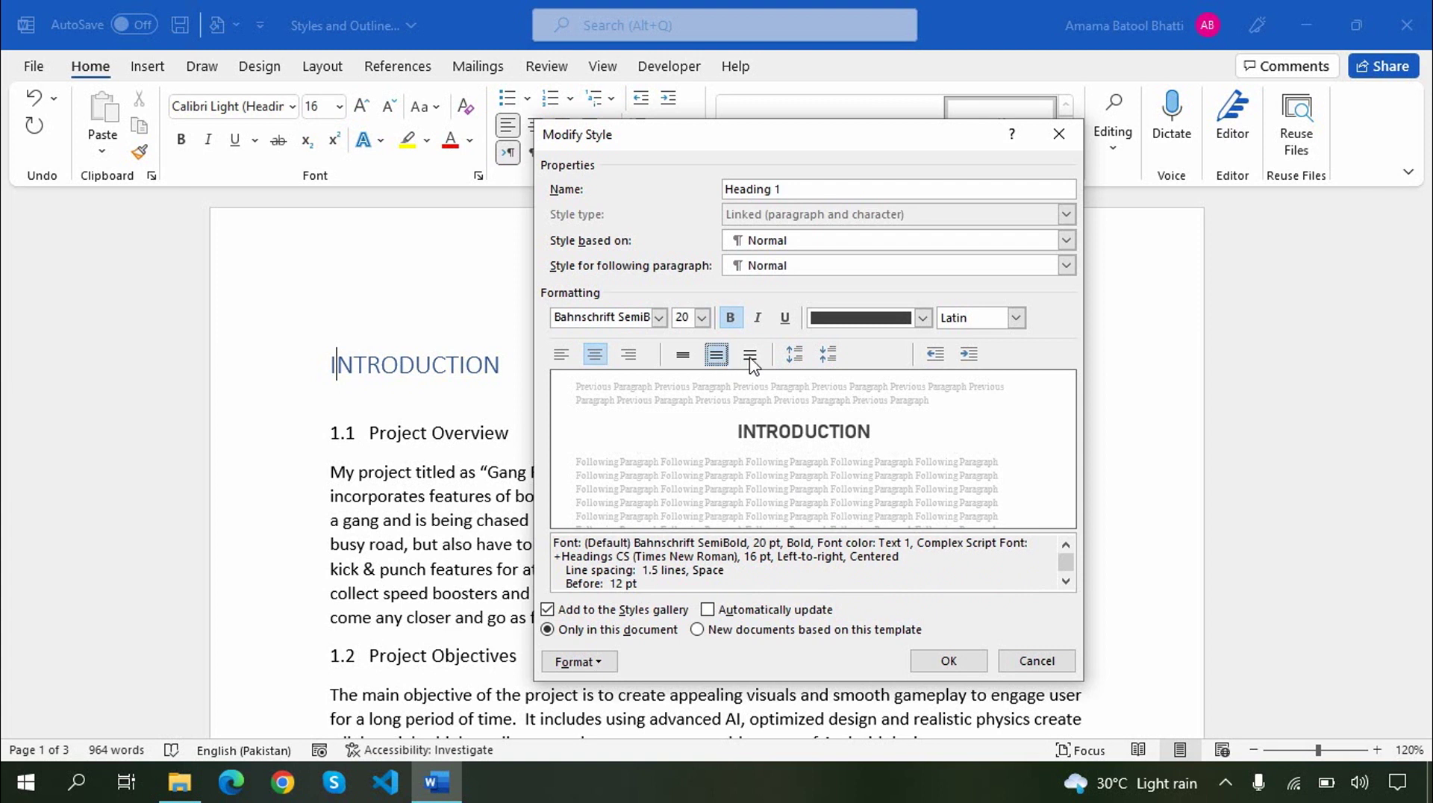
pyautogui.click(750, 356)
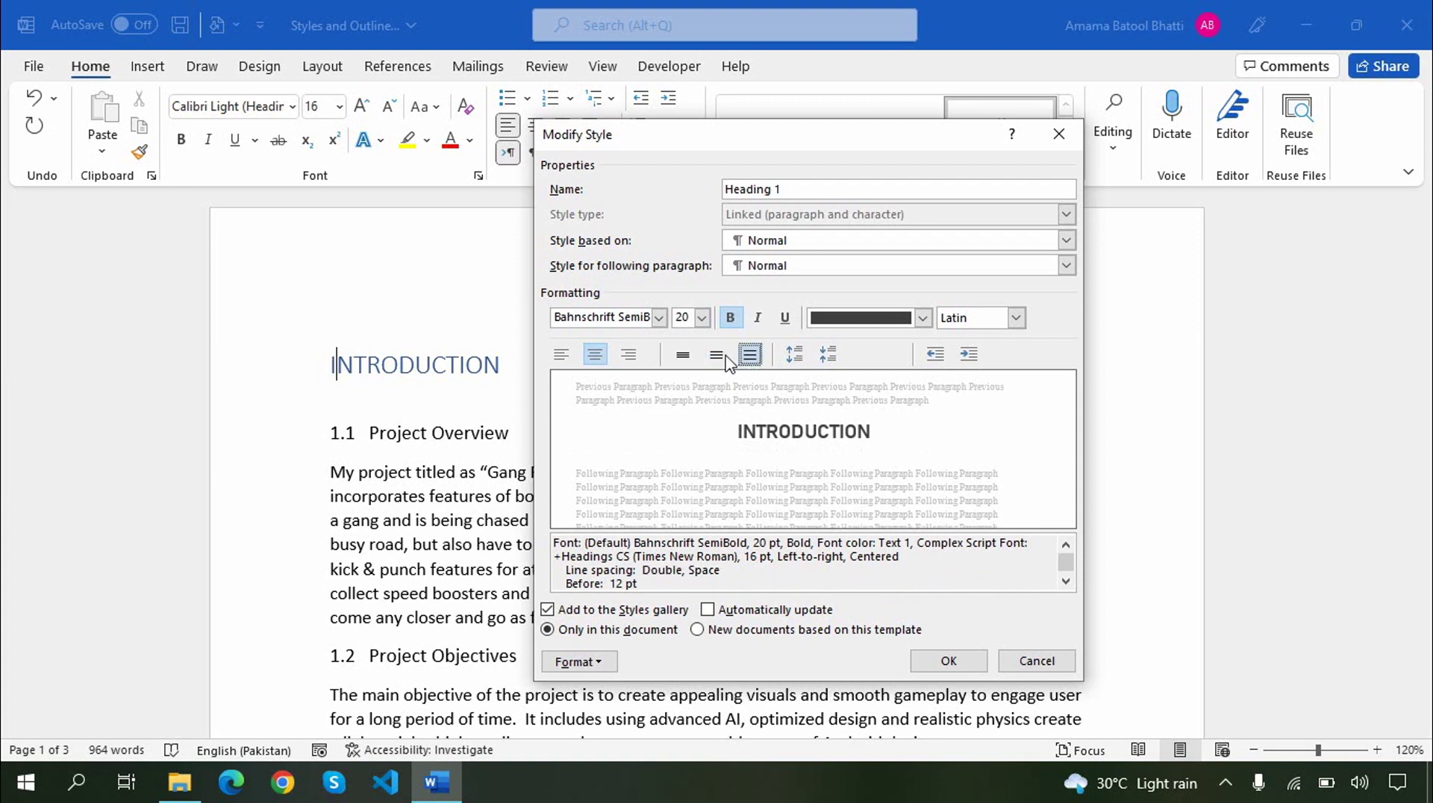
pyautogui.click(717, 355)
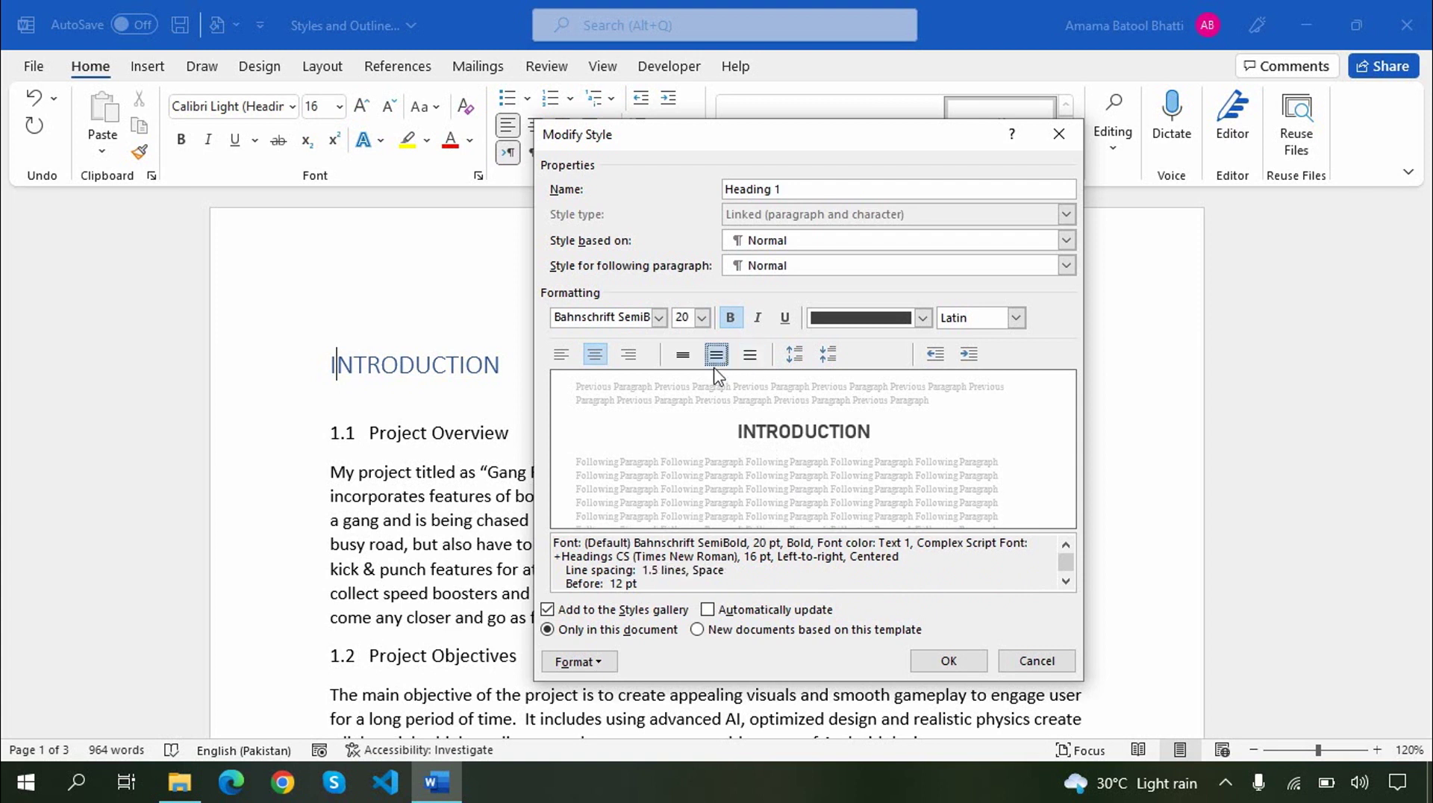
pyautogui.click(597, 662)
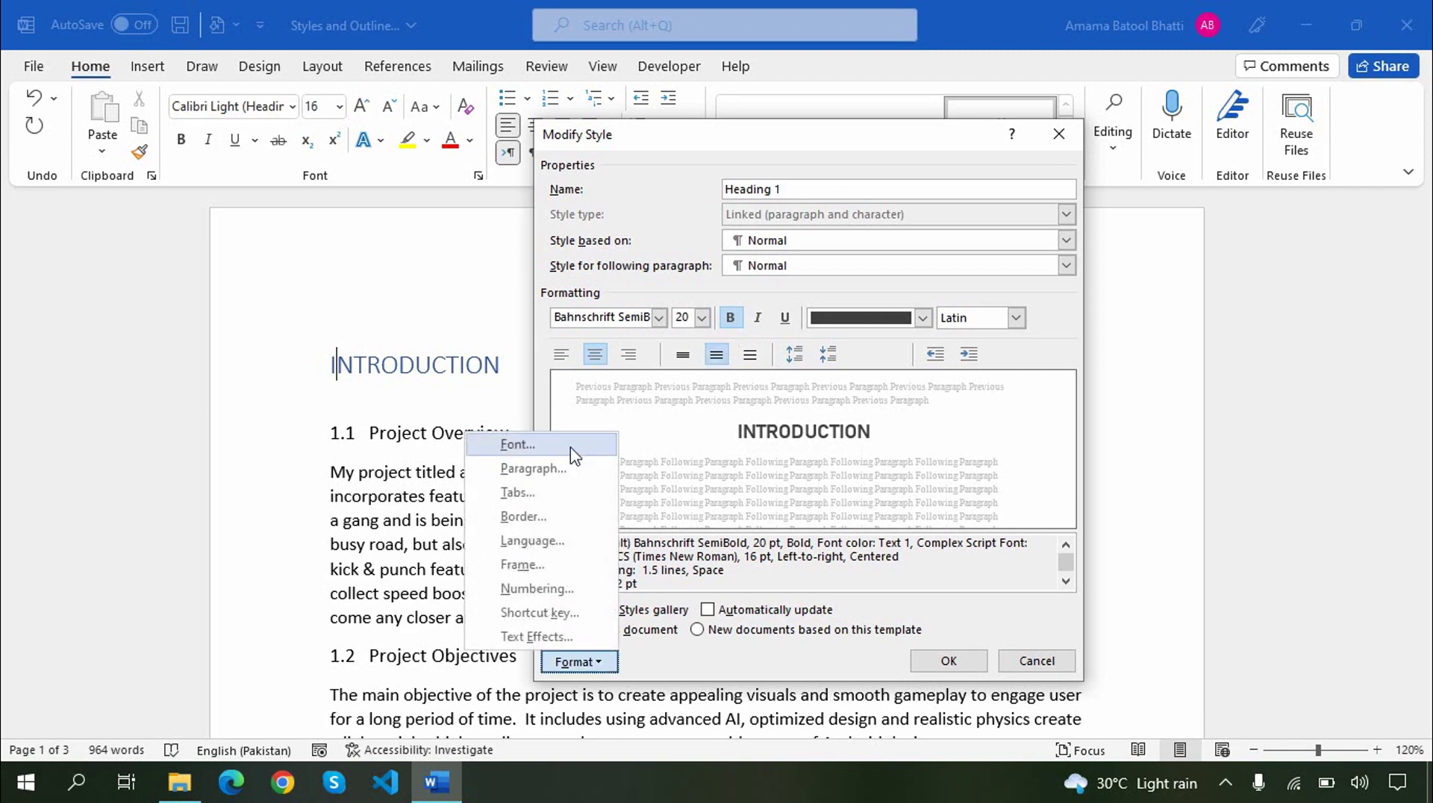
# Step: Keep the Heading 1 underline at none in the Font settings and save the style changes
pyautogui.click(575, 447)
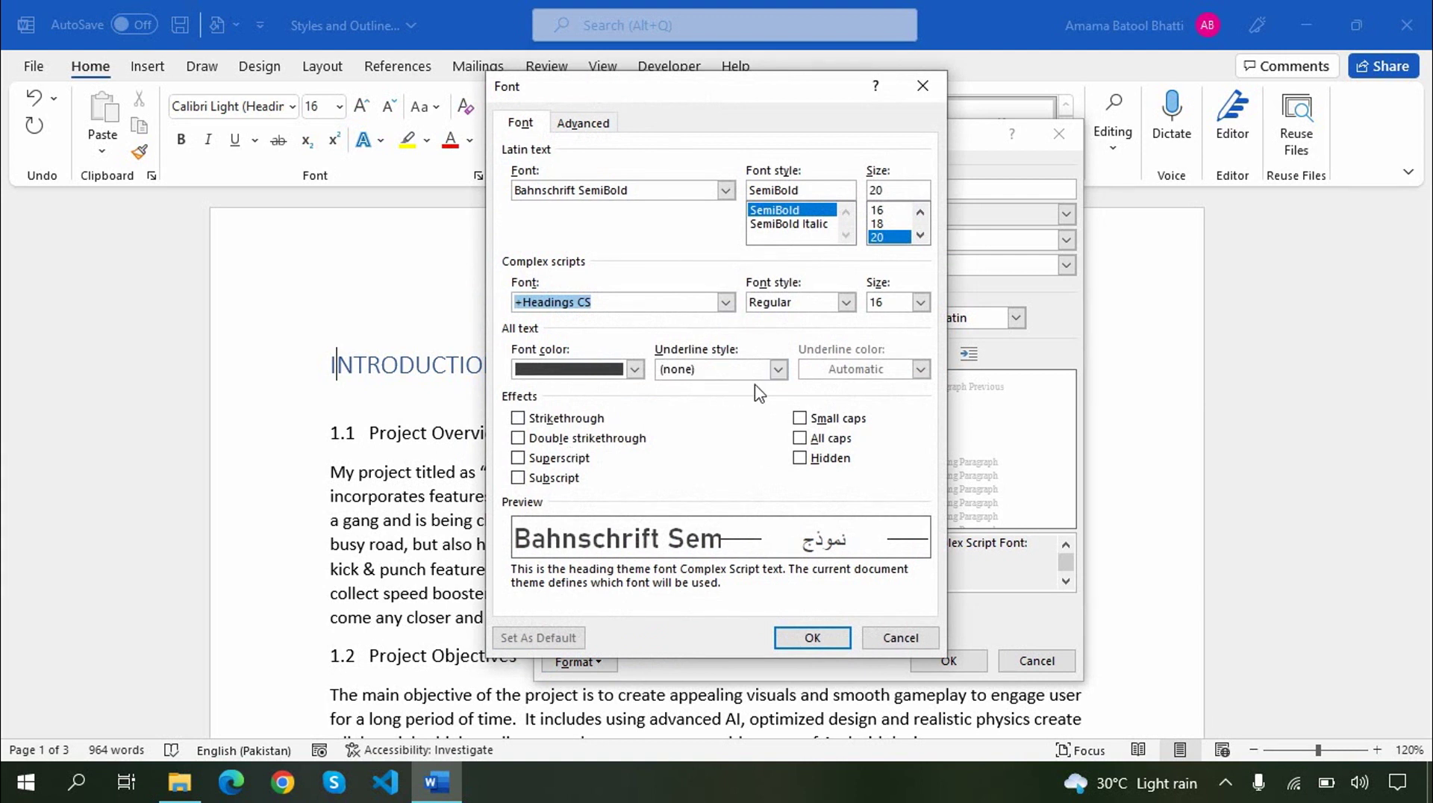
pyautogui.click(779, 371)
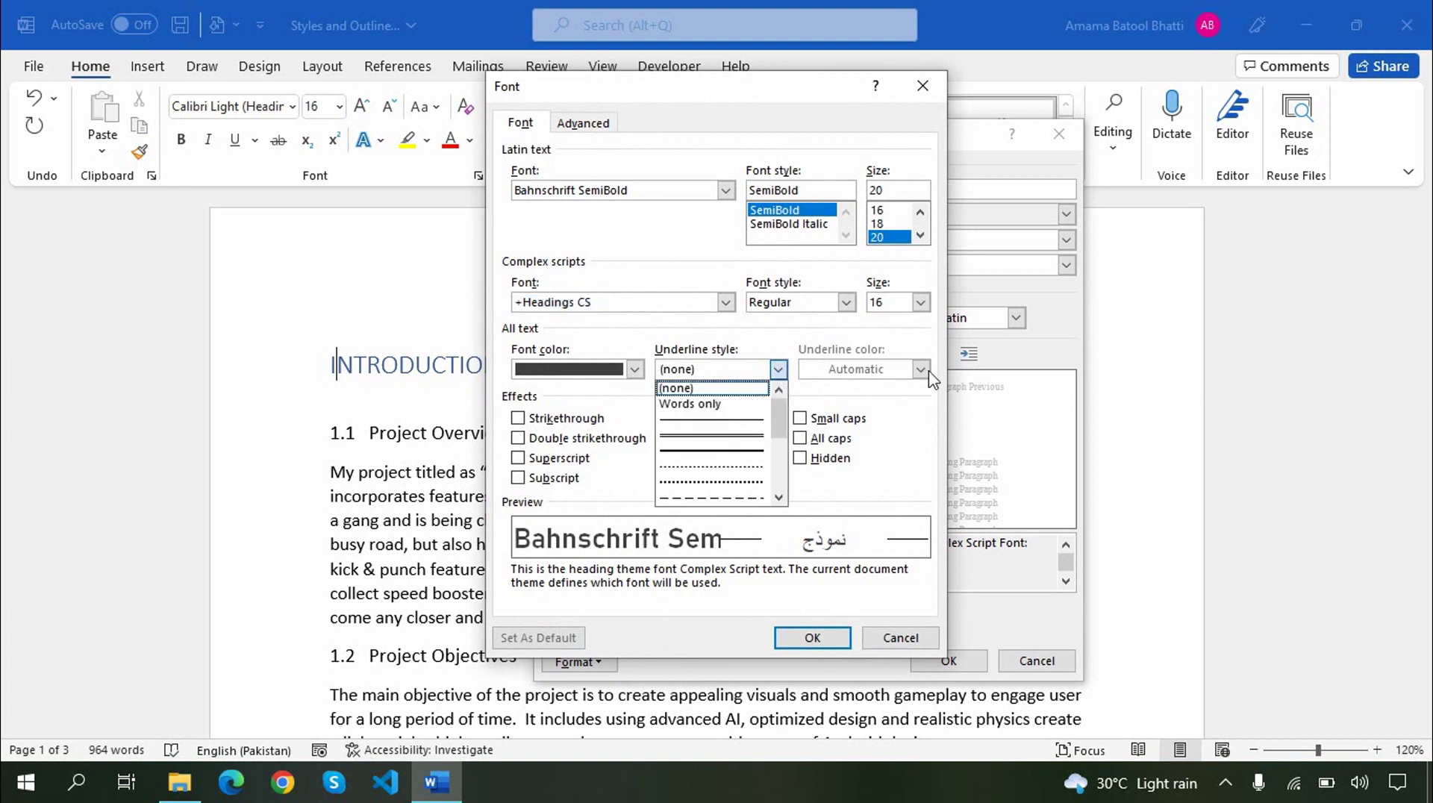
pyautogui.click(915, 98)
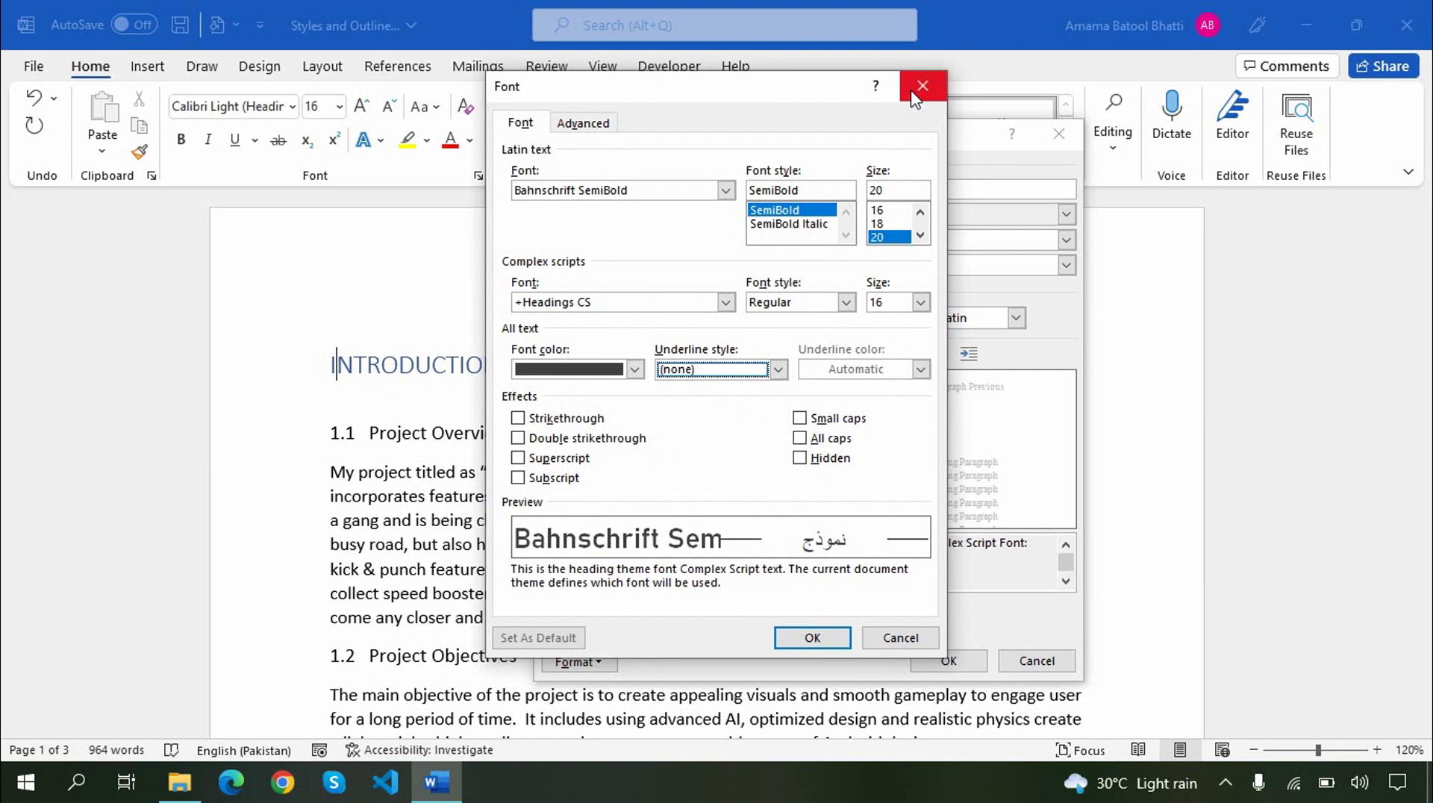
pyautogui.click(912, 94)
pyautogui.click(942, 657)
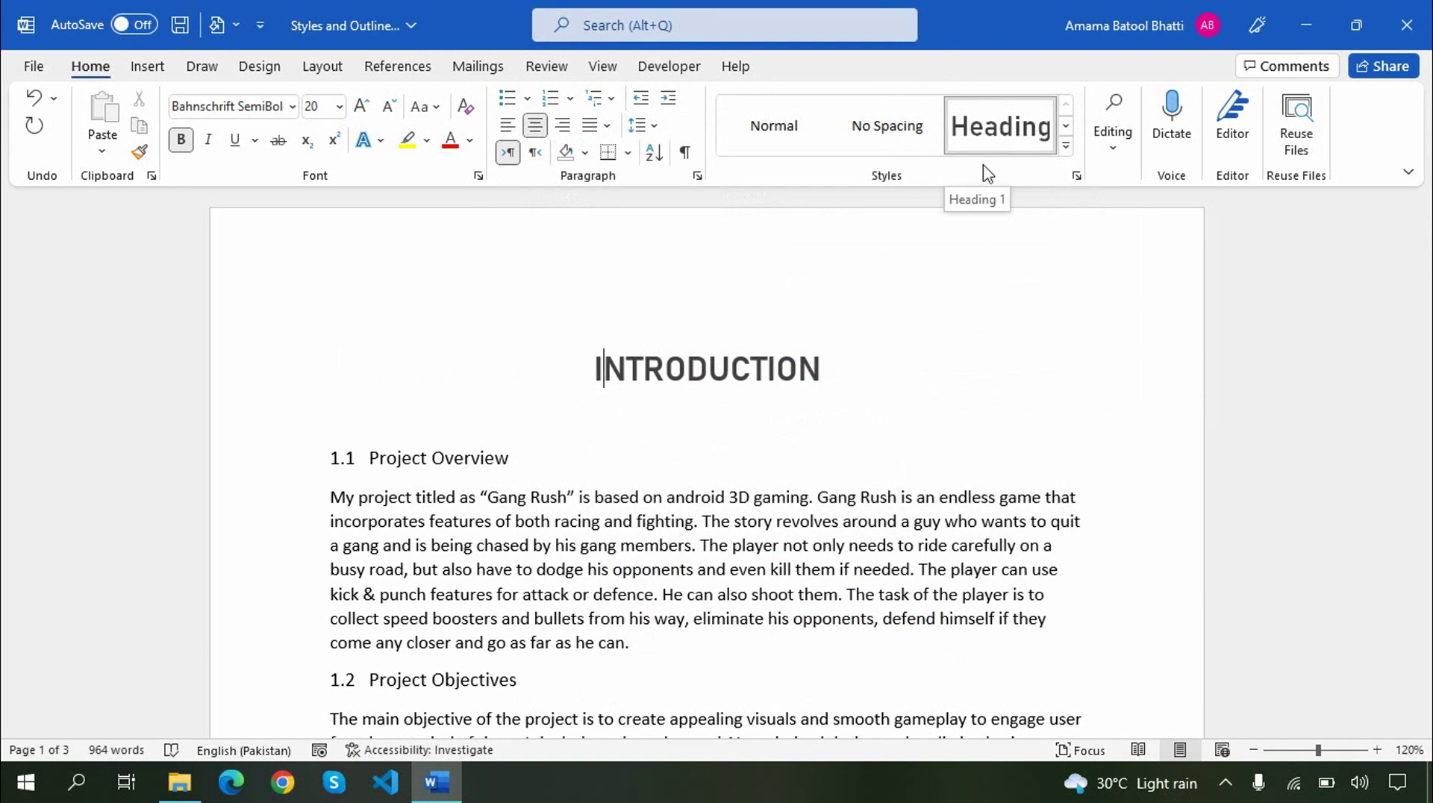
# Step: Apply Heading 2 to 1.1 Project Overview and 1.2 Project Objectives
pyautogui.click(433, 457)
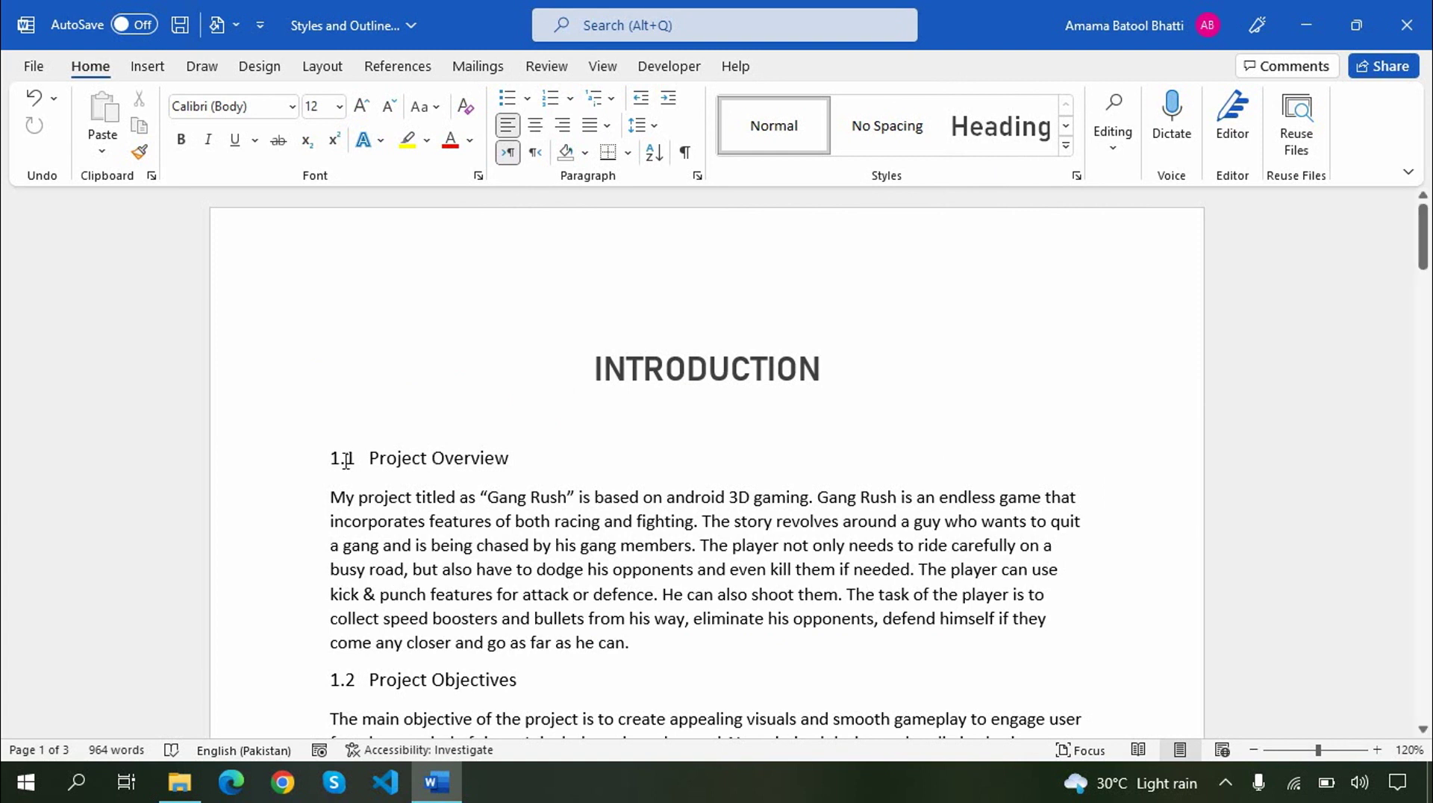
pyautogui.click(403, 458)
pyautogui.click(1067, 146)
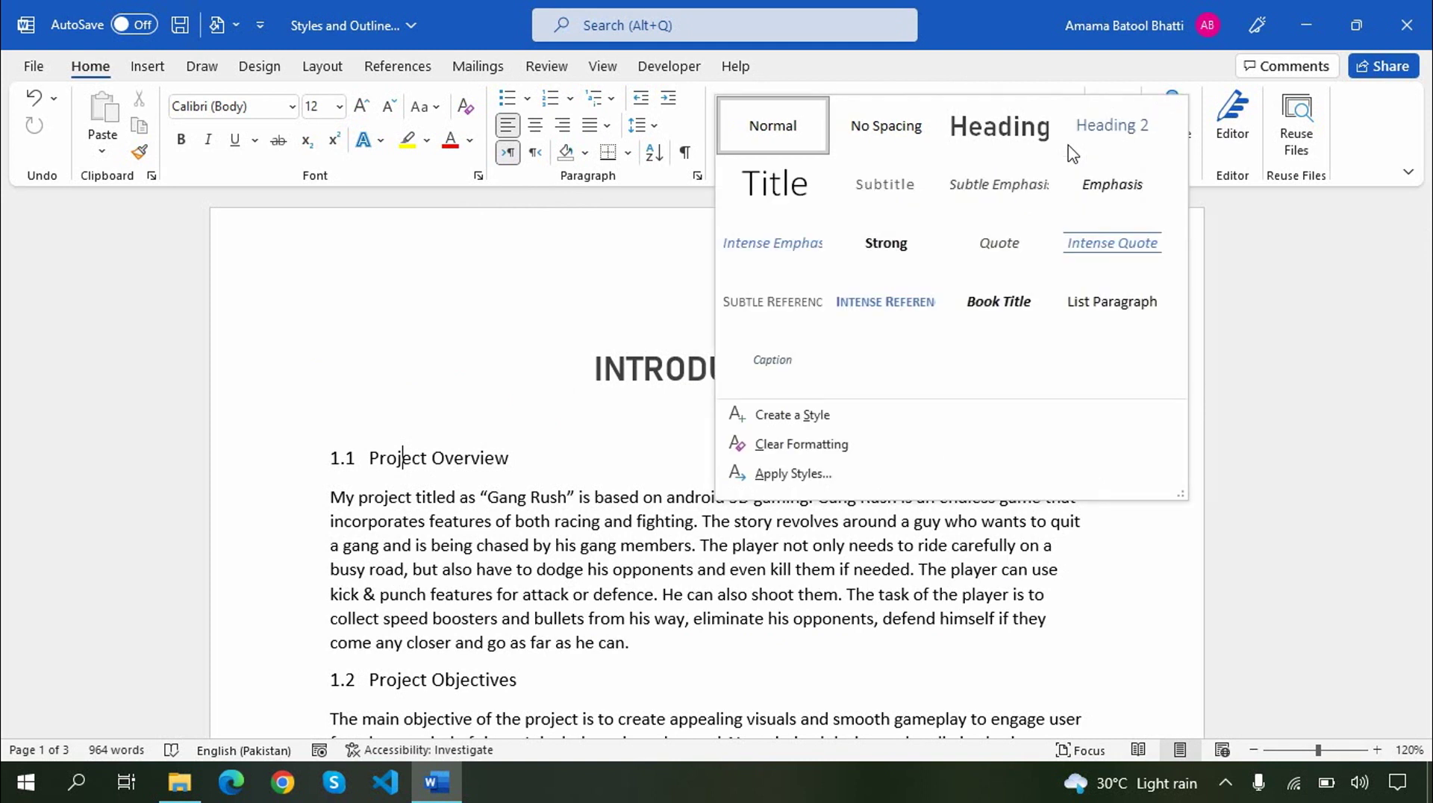
pyautogui.click(1134, 143)
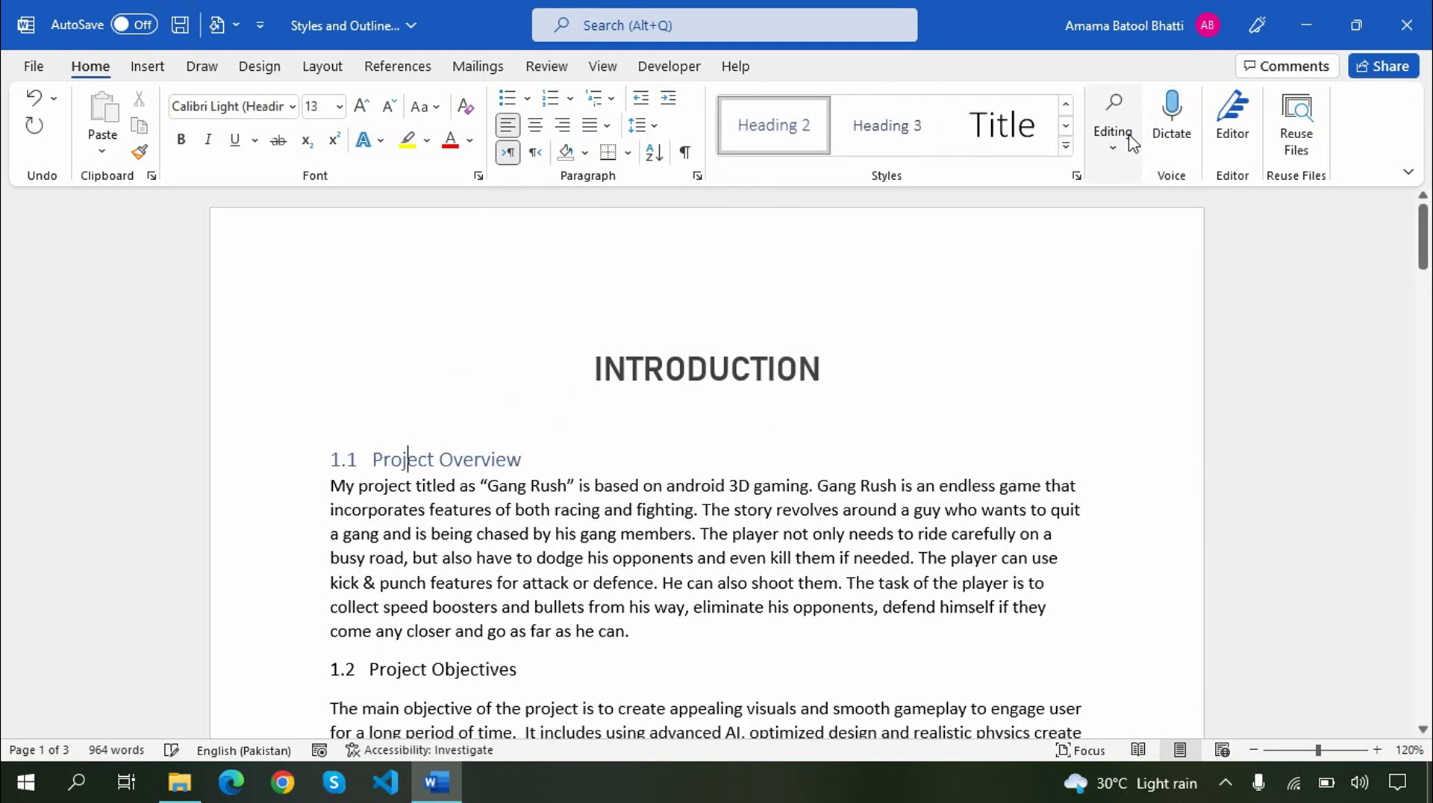
pyautogui.click(480, 667)
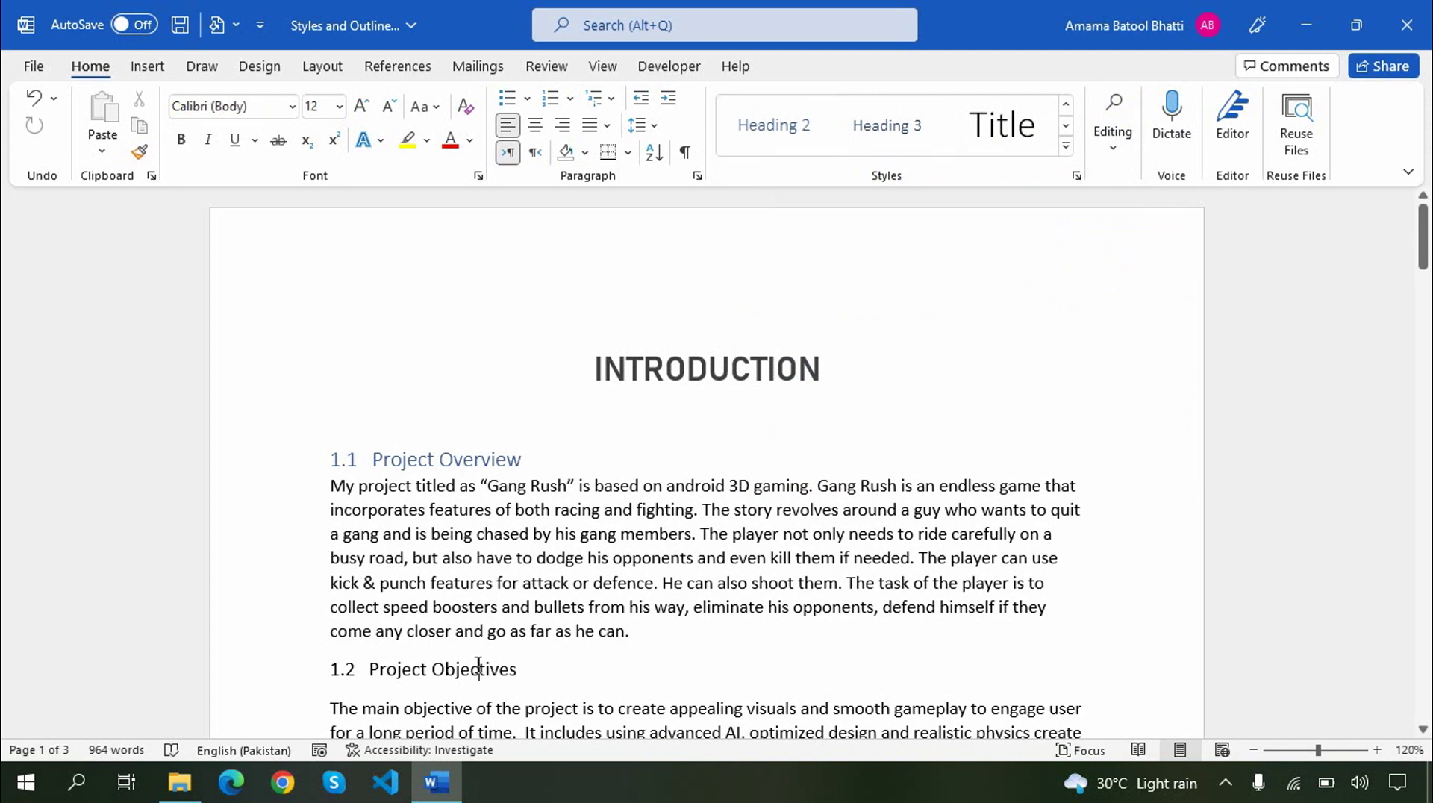
pyautogui.click(790, 122)
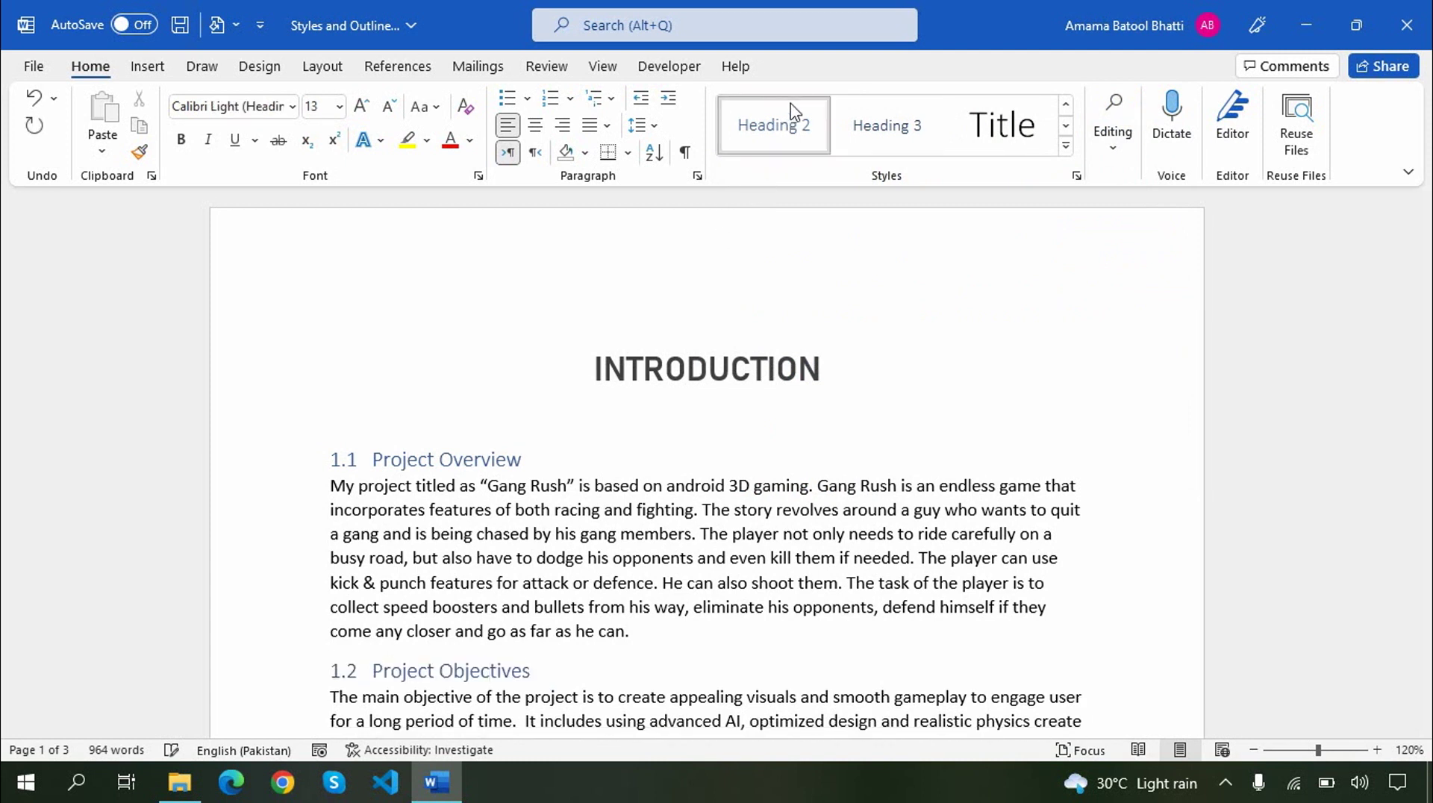
# Step: Redefine the Heading 2 style as 16 pt, bold, Text 1 black
pyautogui.rightClick(776, 116)
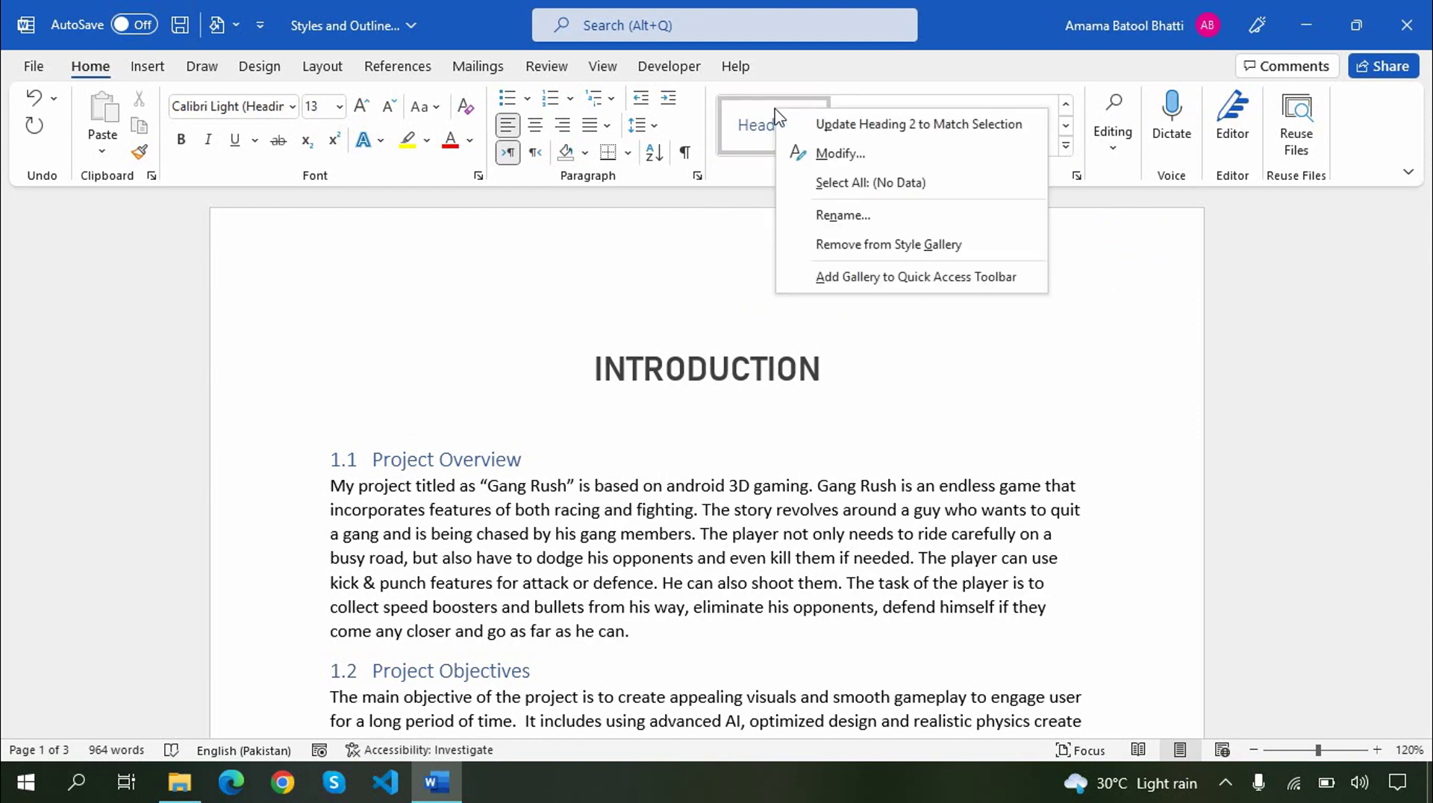
pyautogui.click(800, 153)
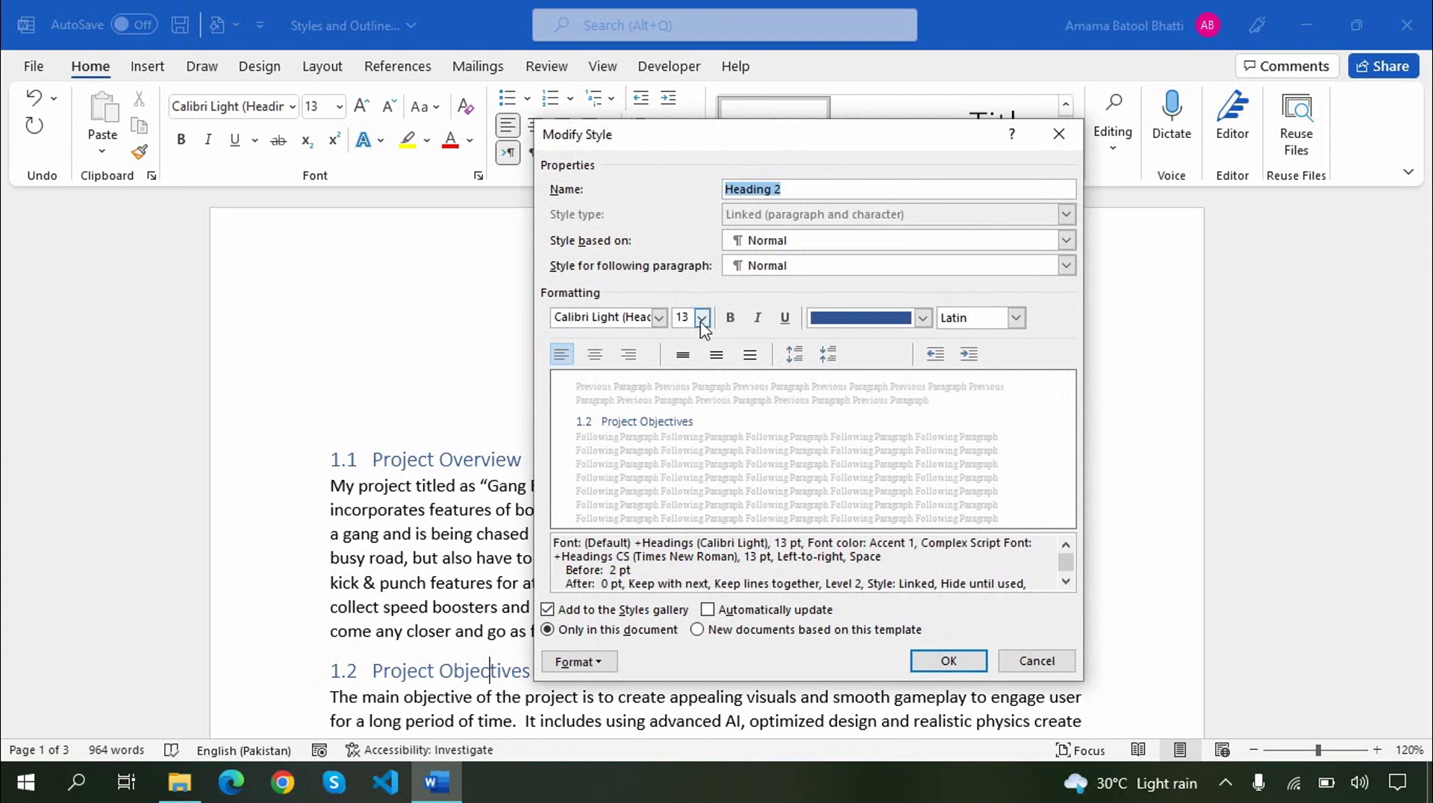
pyautogui.click(702, 319)
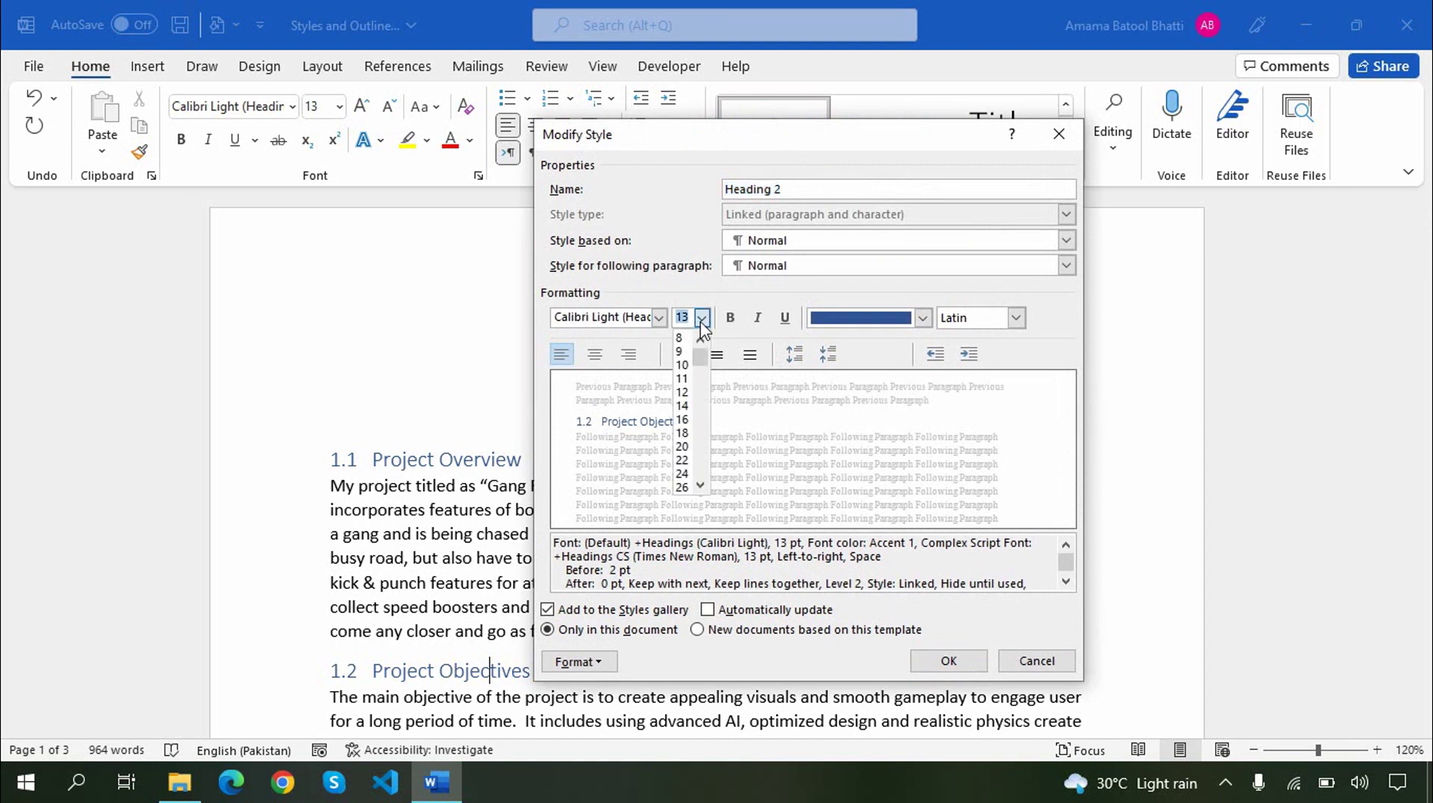
pyautogui.click(682, 420)
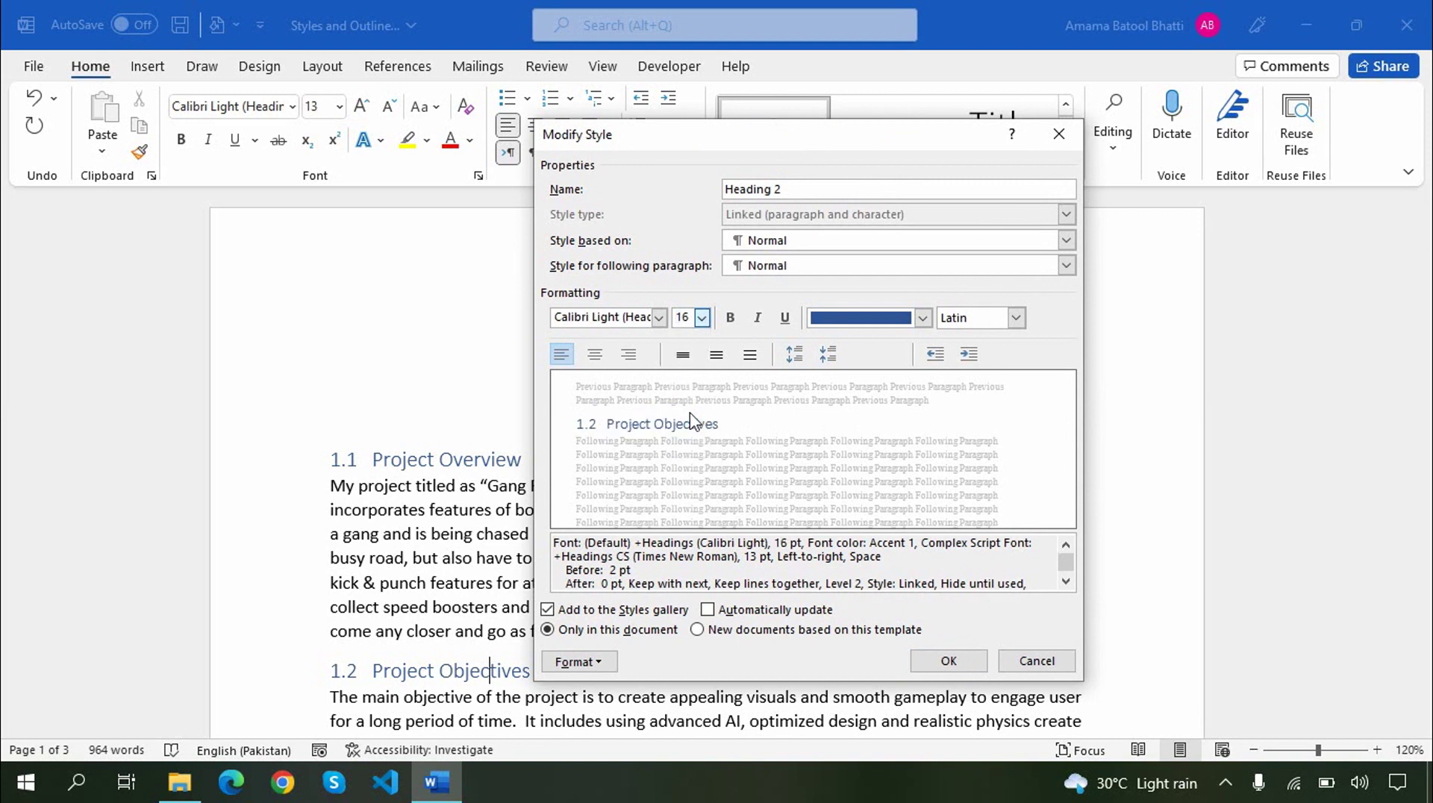
pyautogui.click(733, 318)
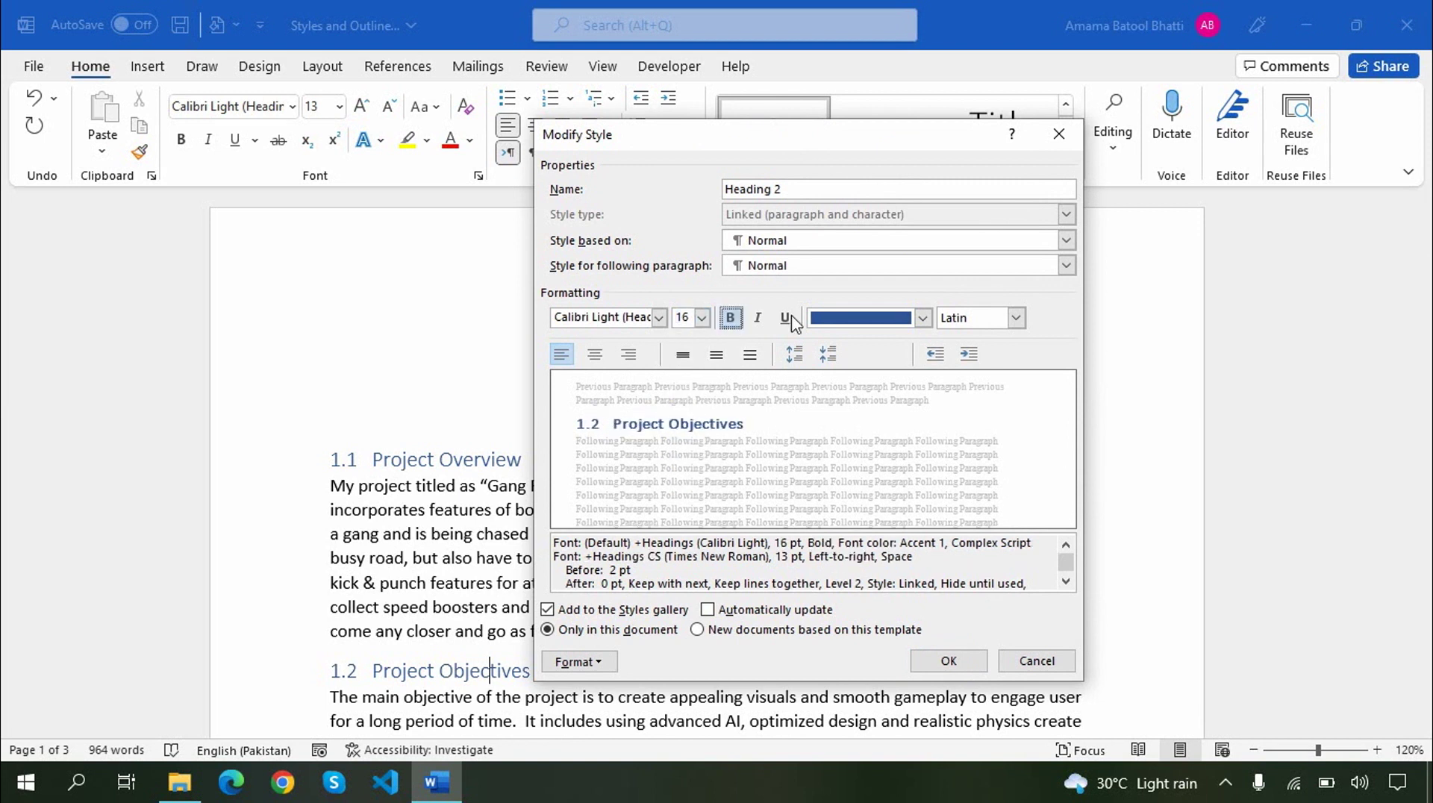
pyautogui.click(923, 319)
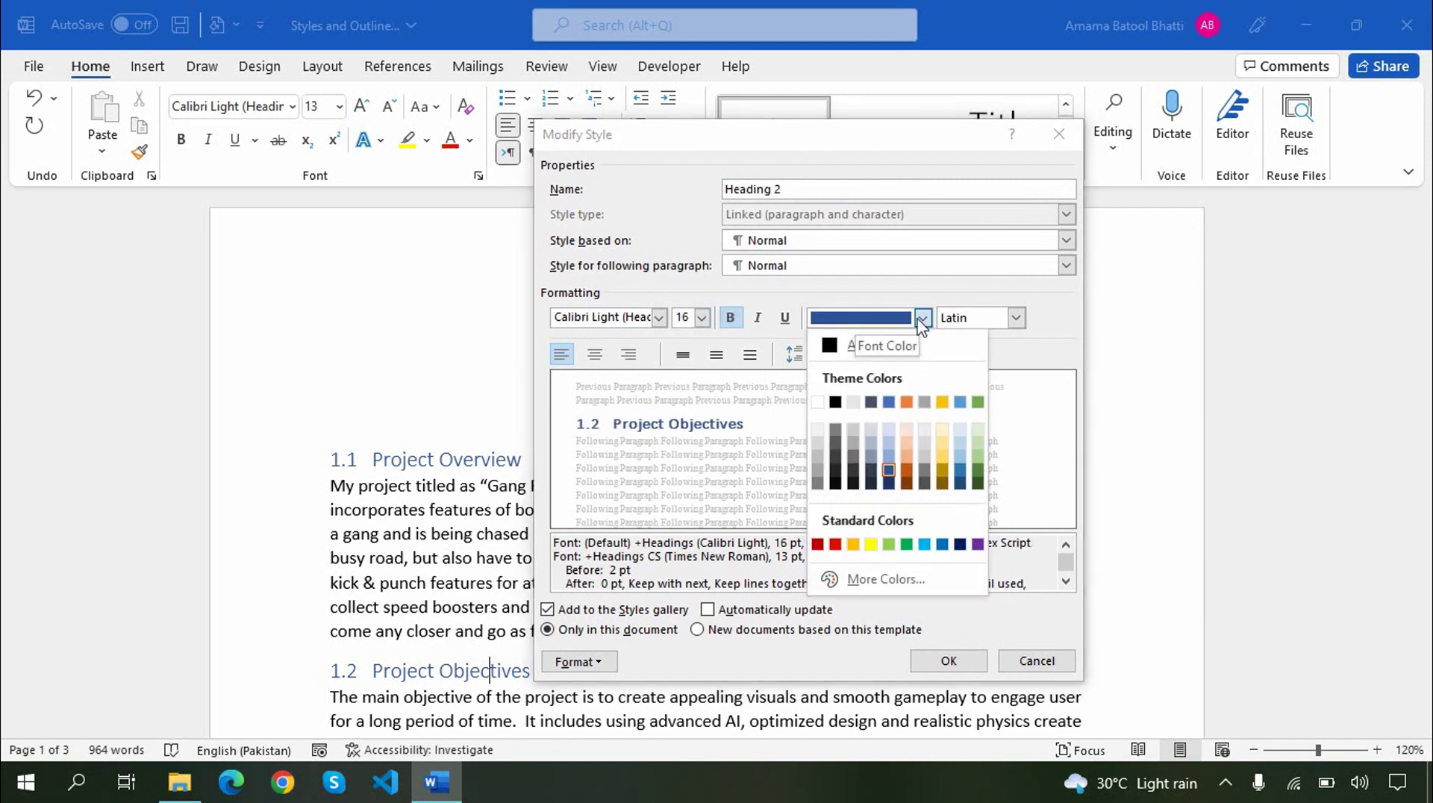
pyautogui.click(837, 472)
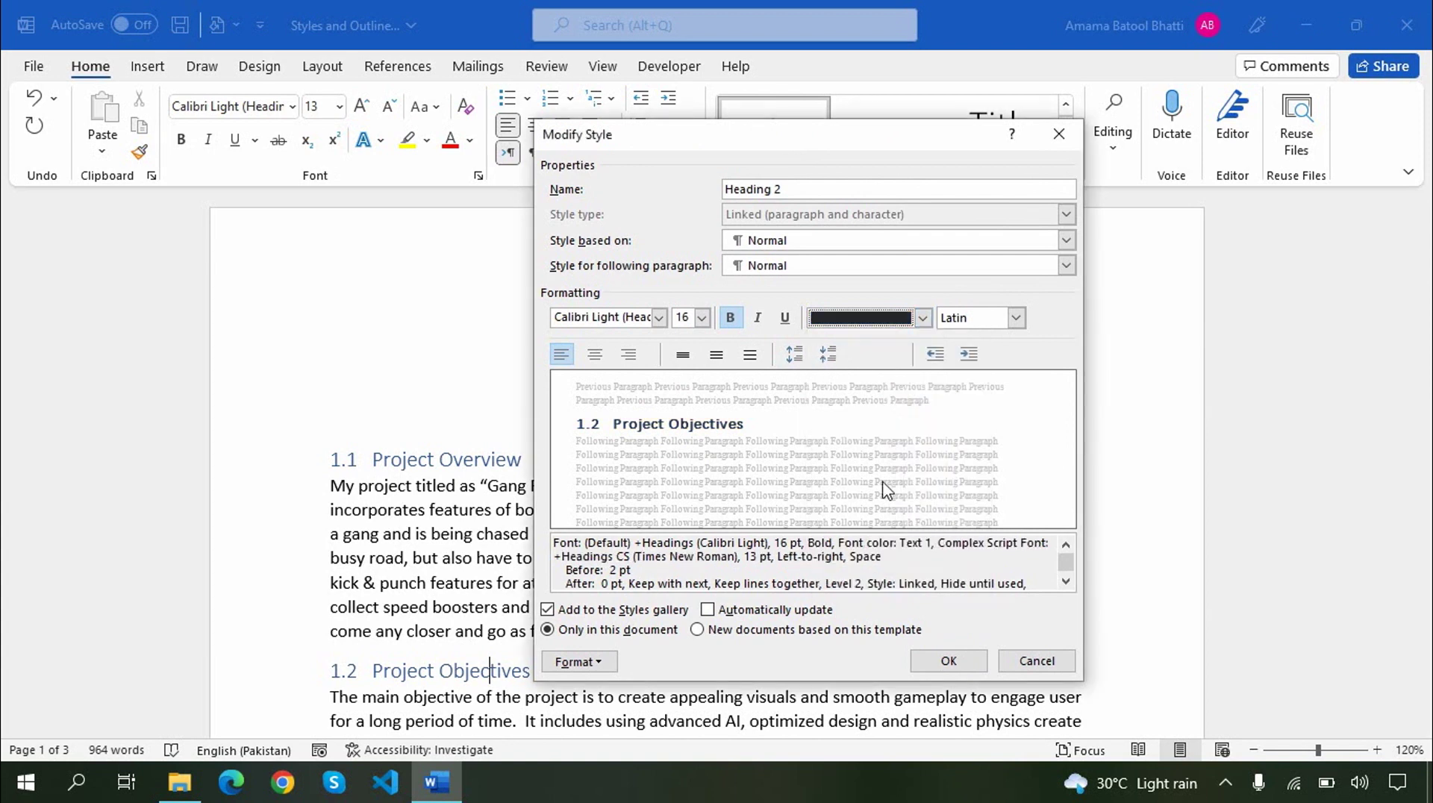
pyautogui.click(952, 661)
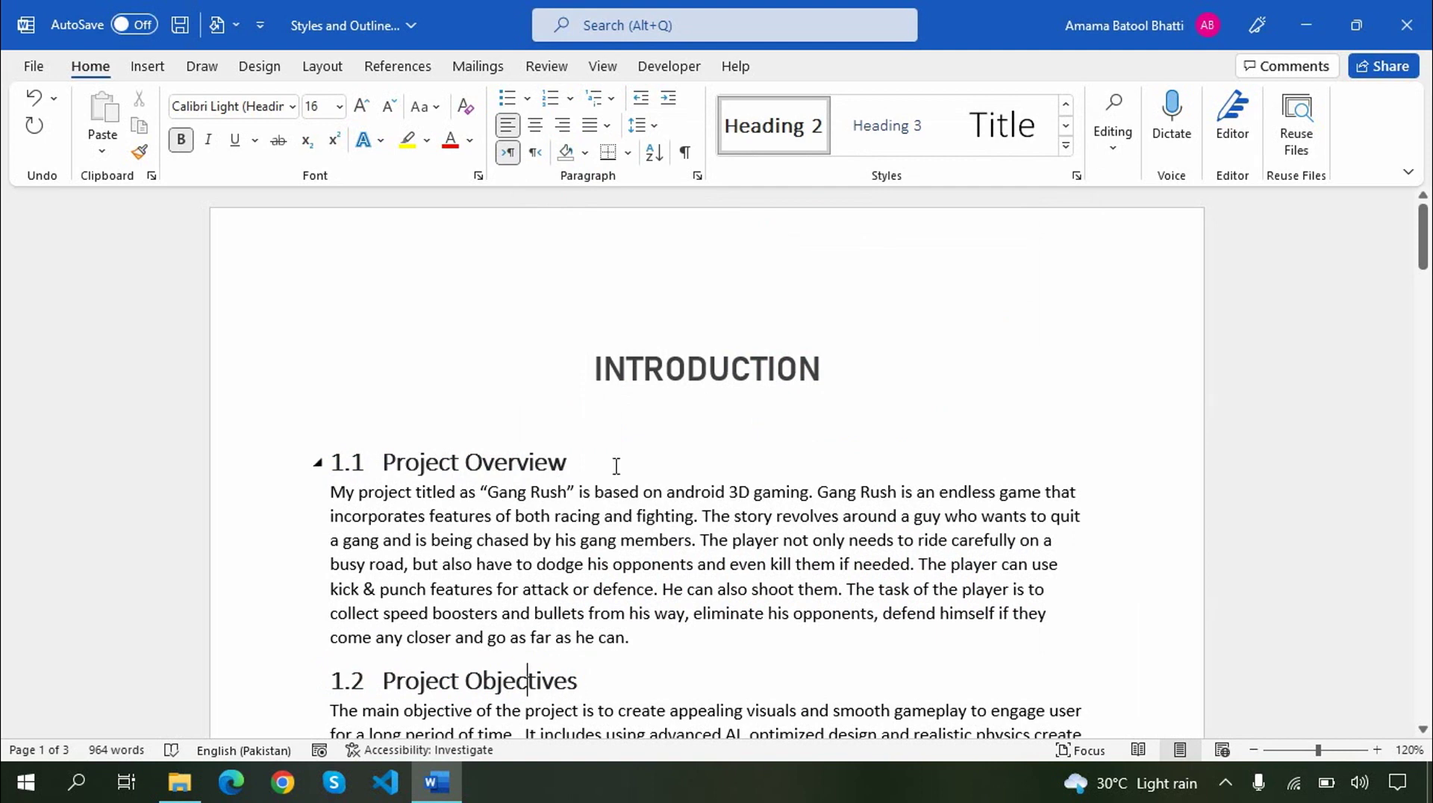
# Step: Apply Heading 2 to 1.3 Proposed Solution, 1.4 Experimental Study, 1.5 About Unity 3D and 1.6 Feasibility Study
pyautogui.moveTo(1422, 234); pyautogui.dragTo(1423, 269)
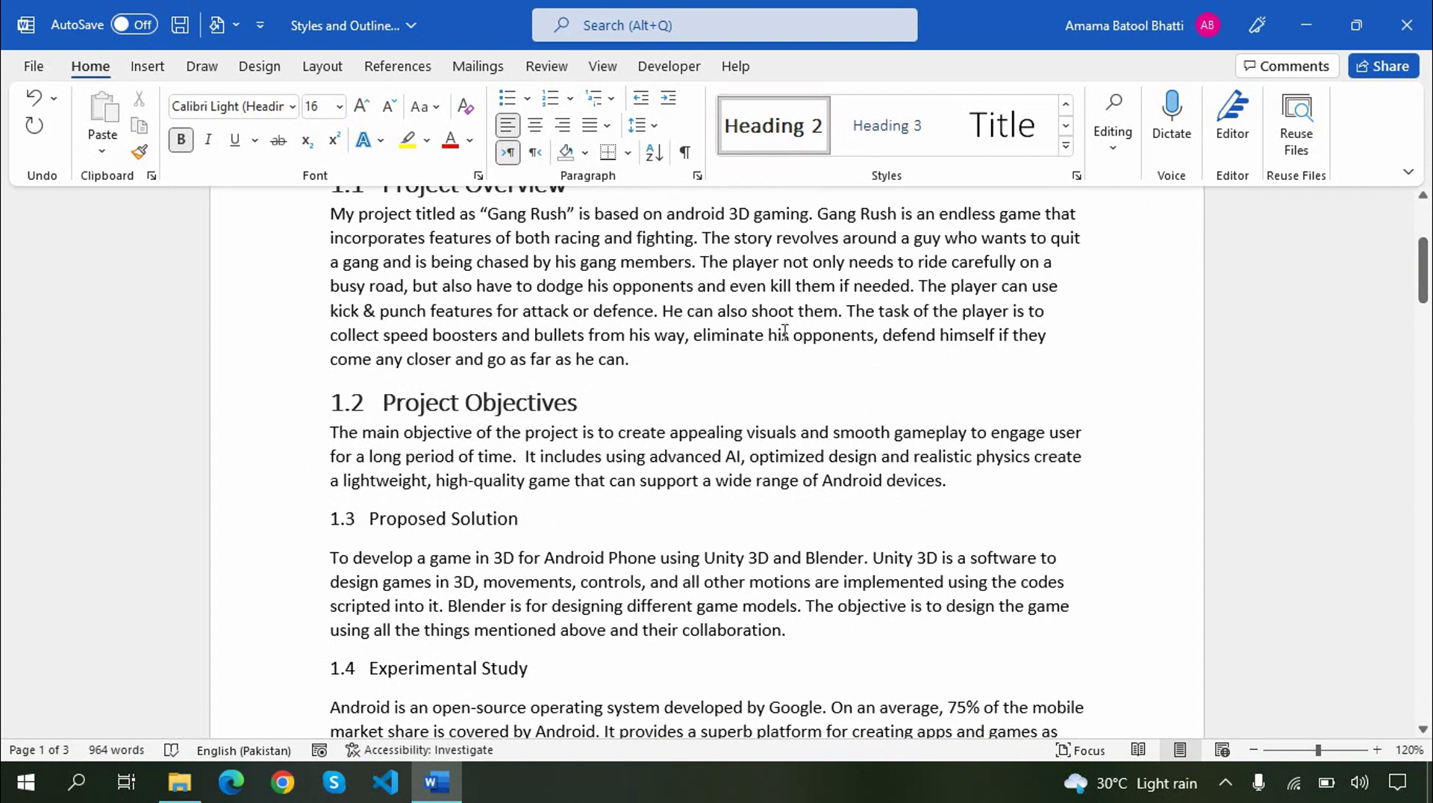
pyautogui.click(426, 518)
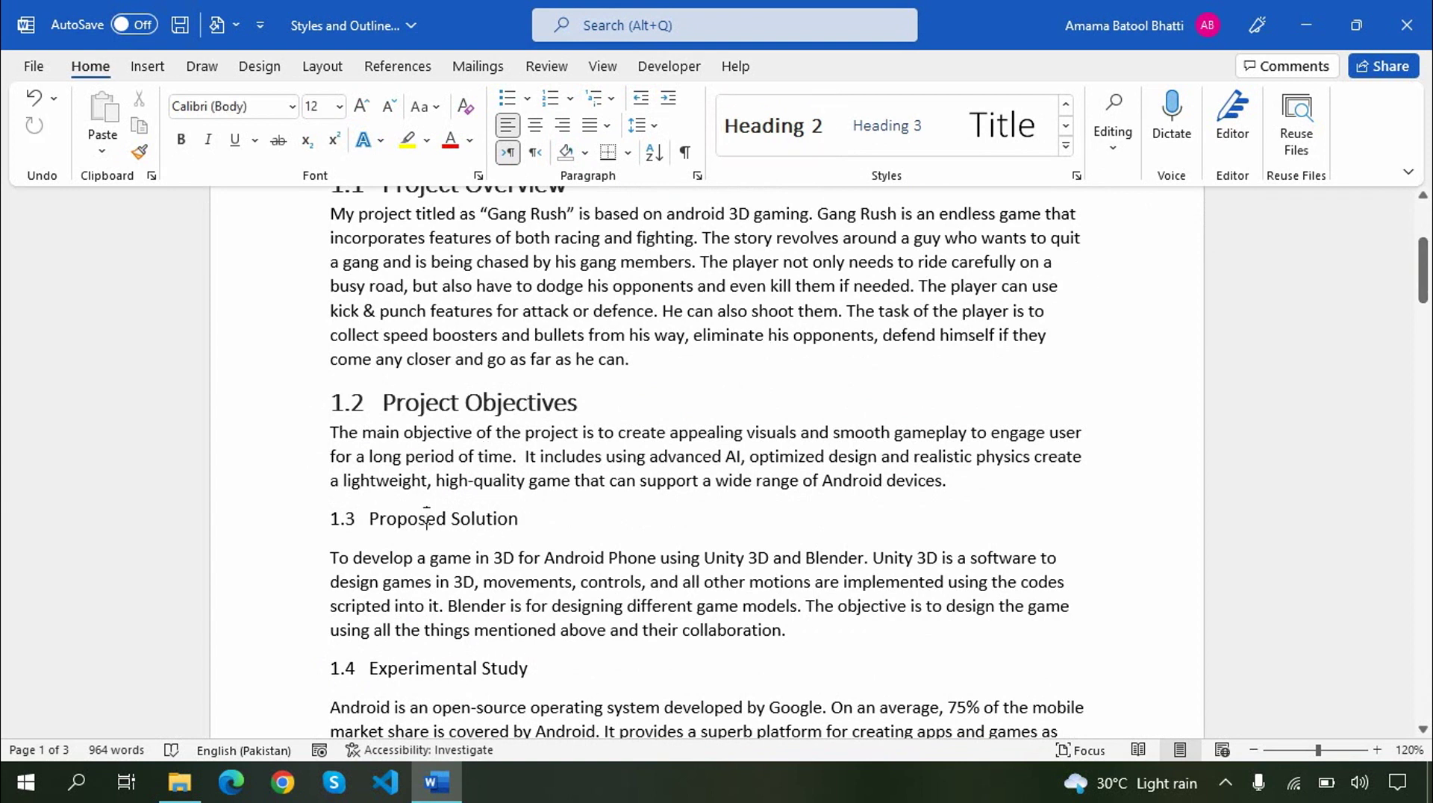
pyautogui.click(773, 126)
pyautogui.click(436, 667)
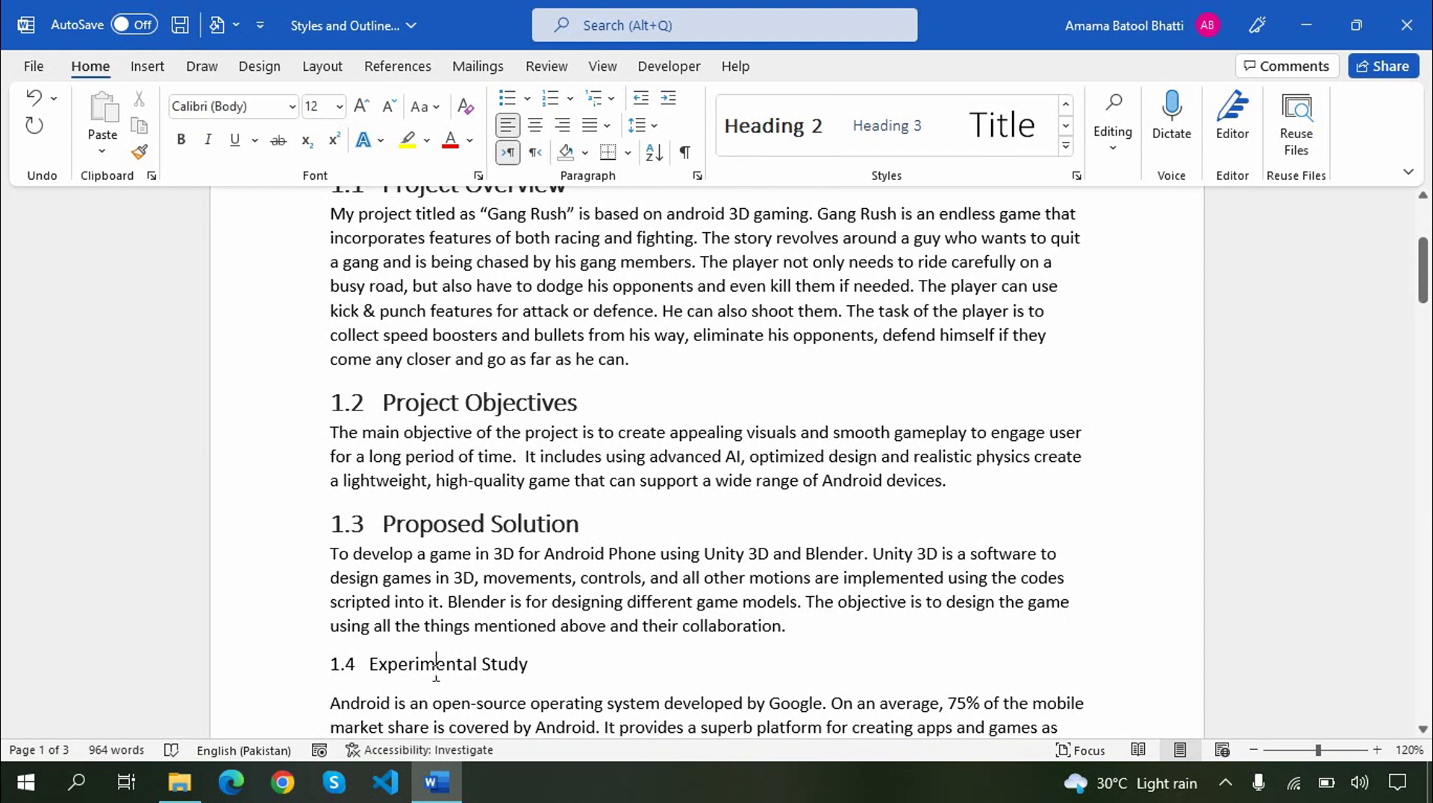
pyautogui.click(782, 123)
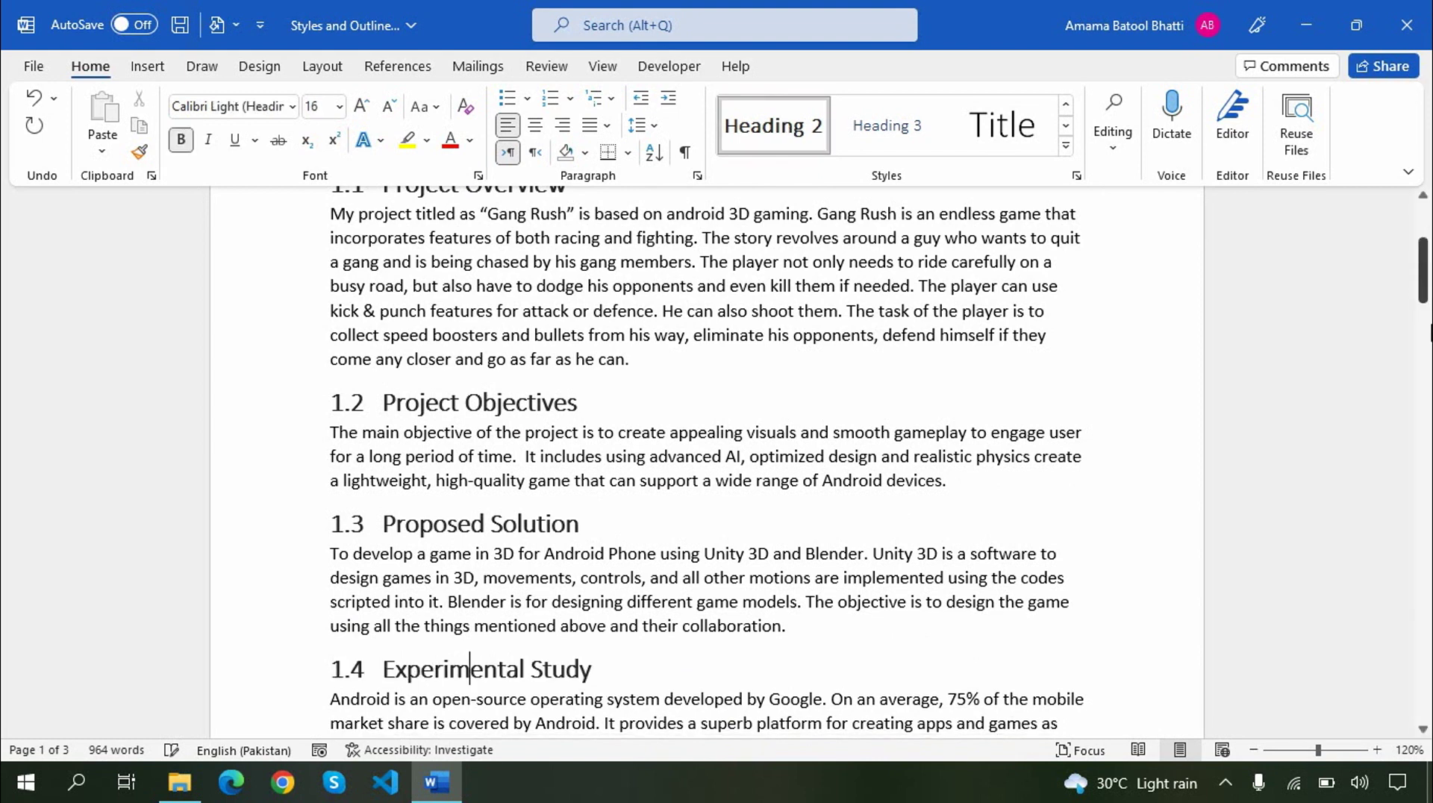
pyautogui.moveTo(1423, 270); pyautogui.dragTo(1423, 329)
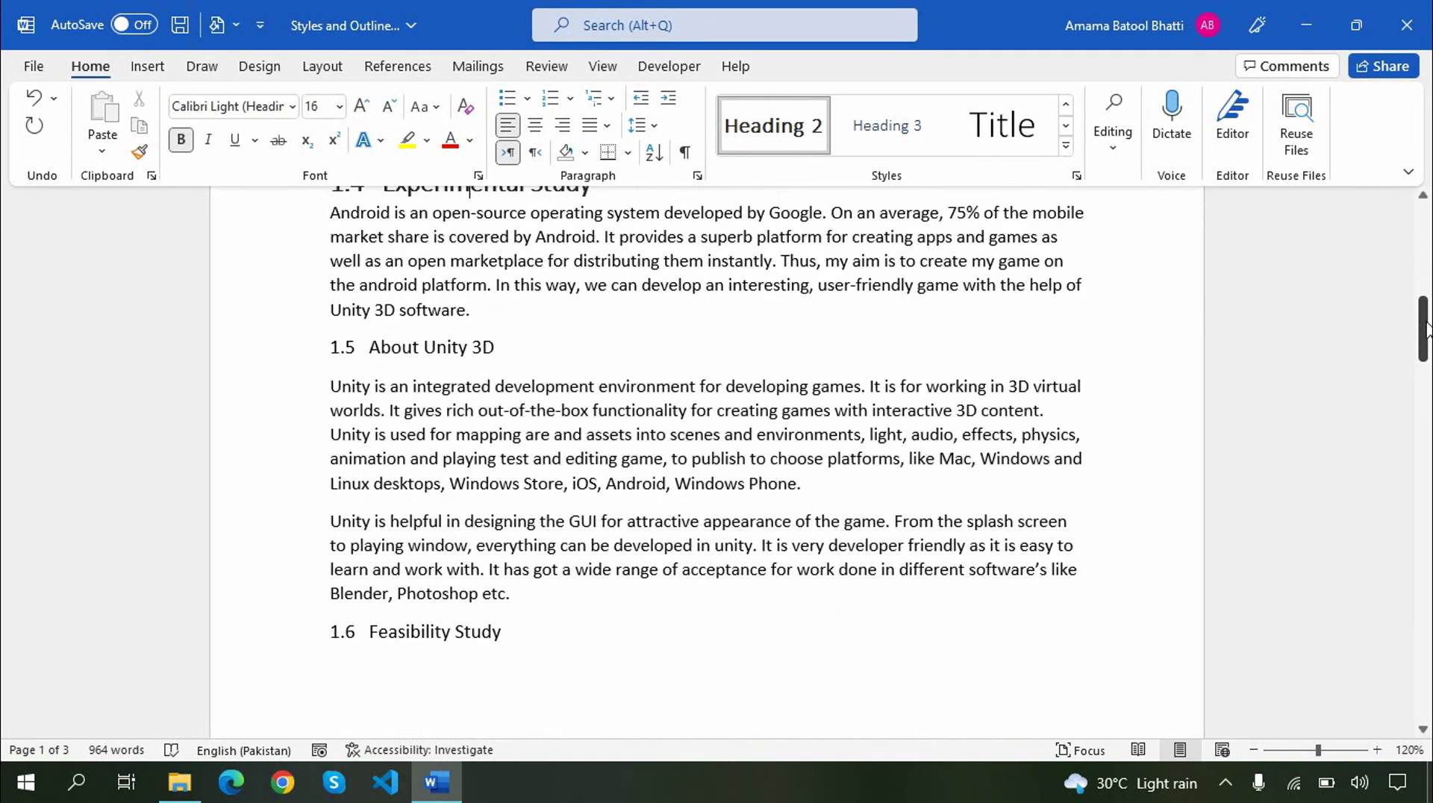
pyautogui.click(449, 348)
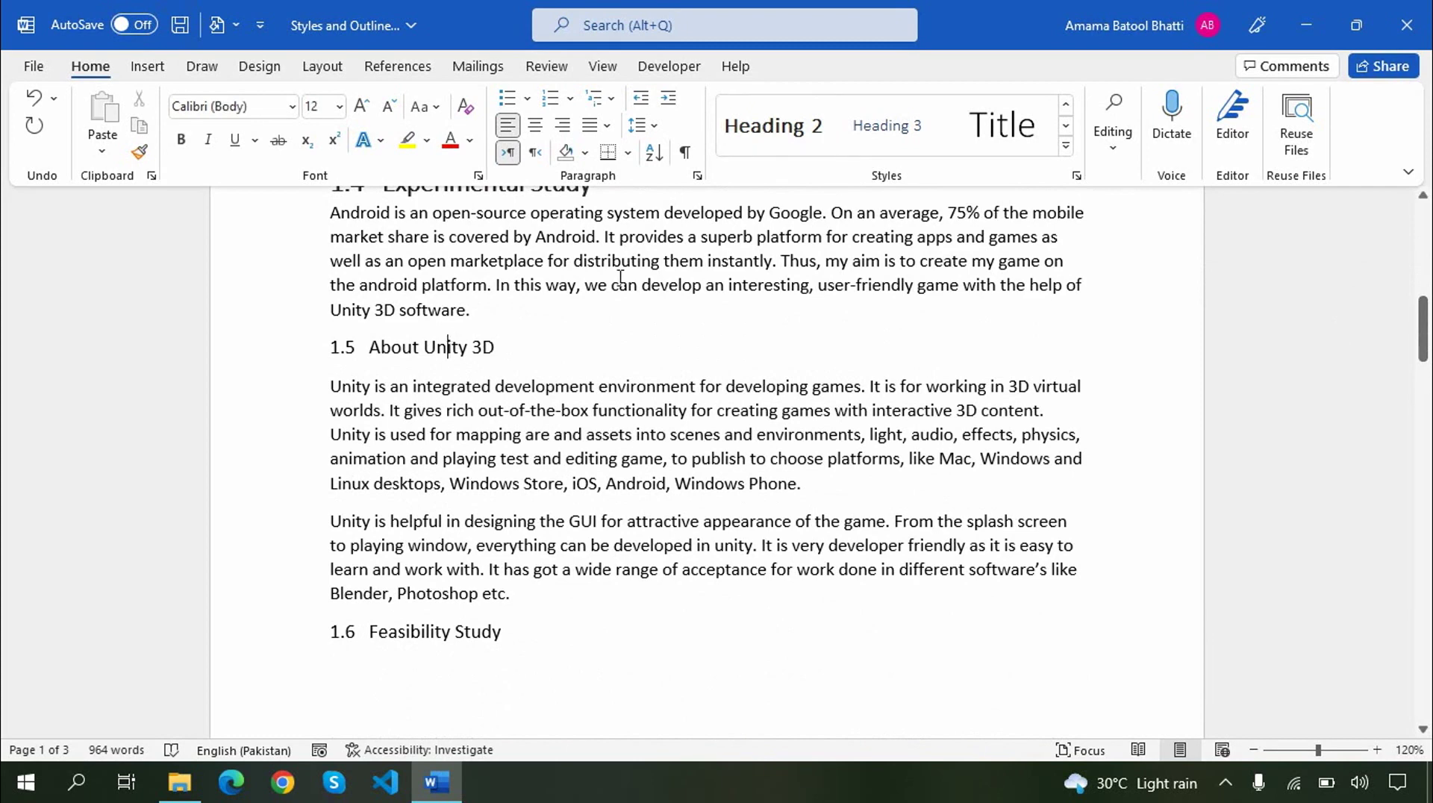
pyautogui.click(752, 123)
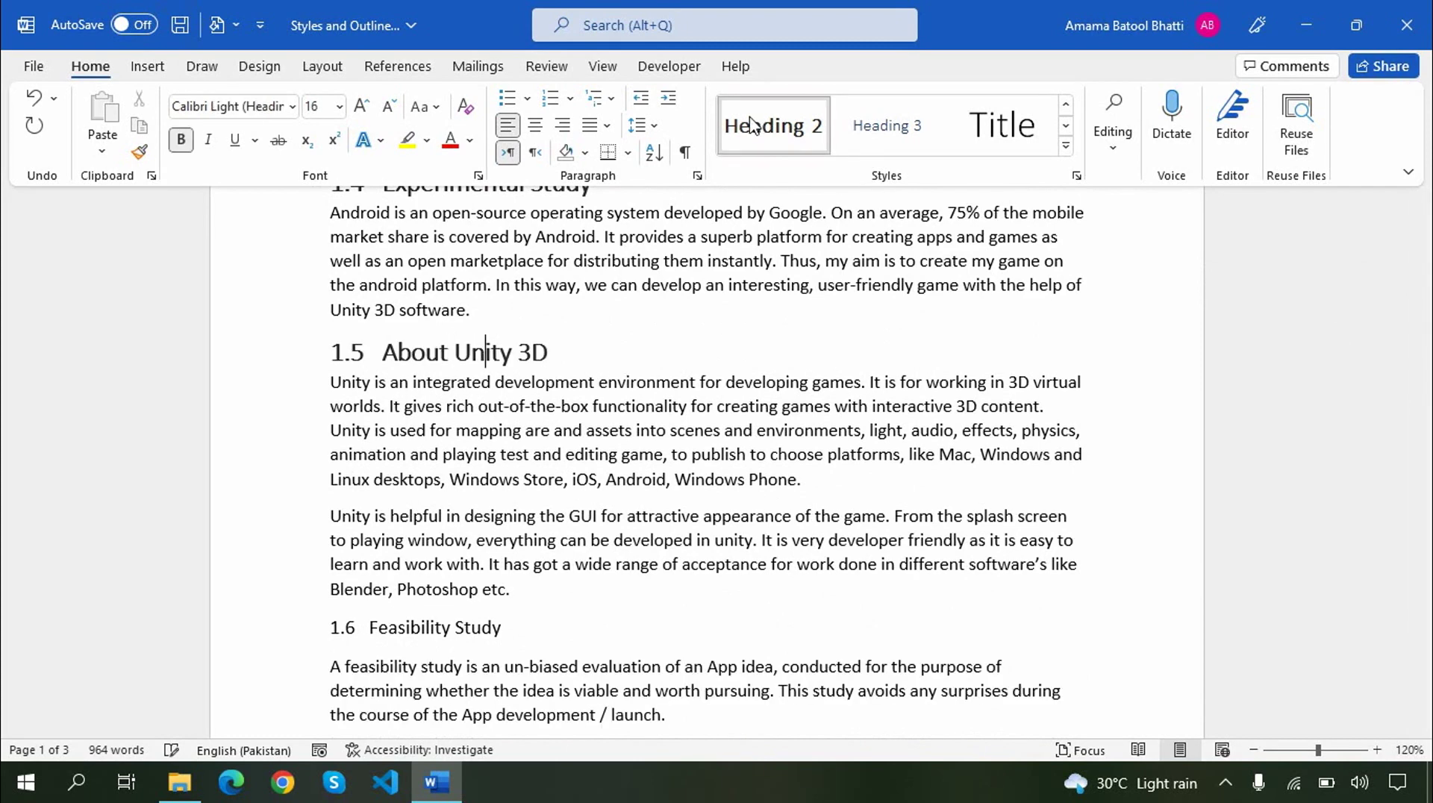
pyautogui.click(440, 627)
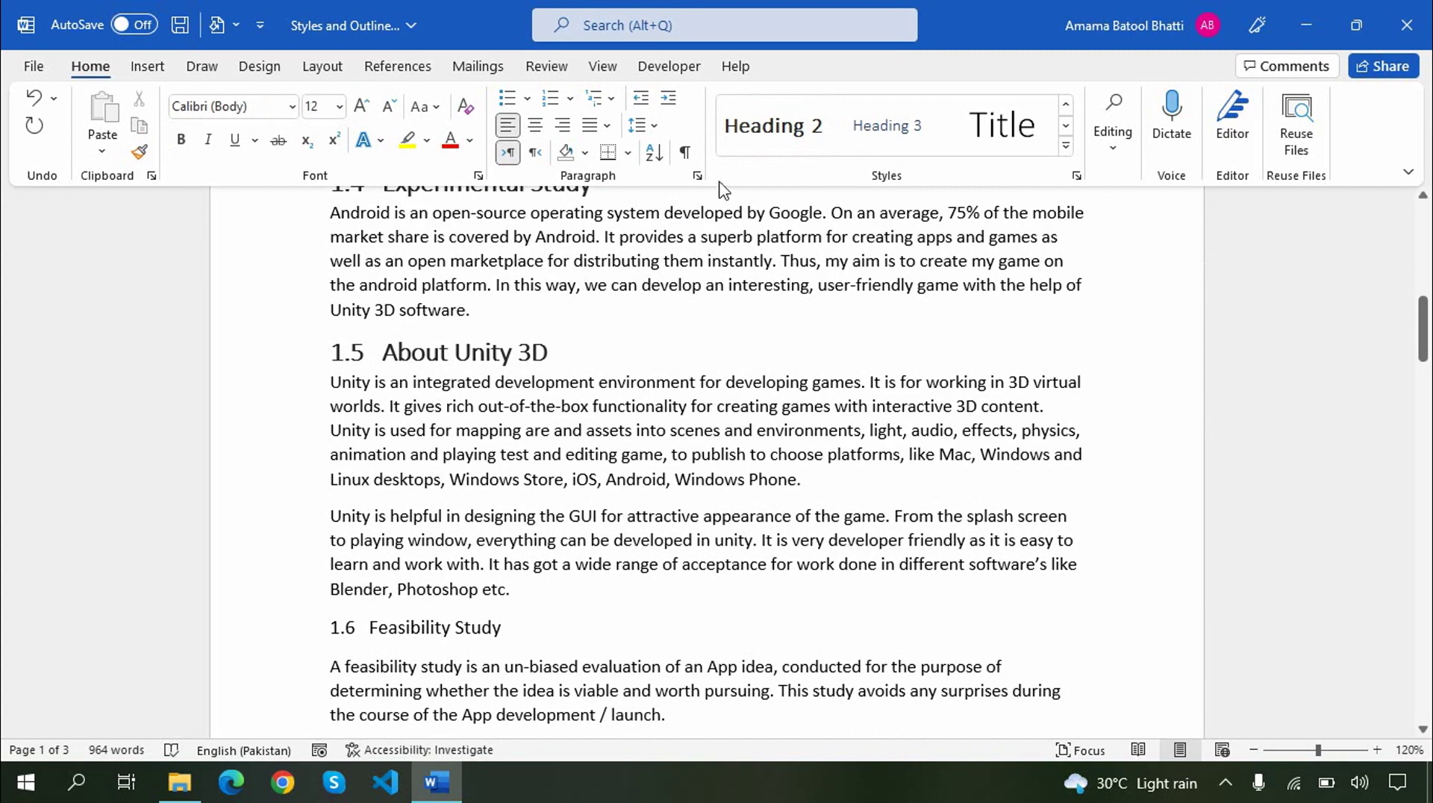
pyautogui.click(741, 146)
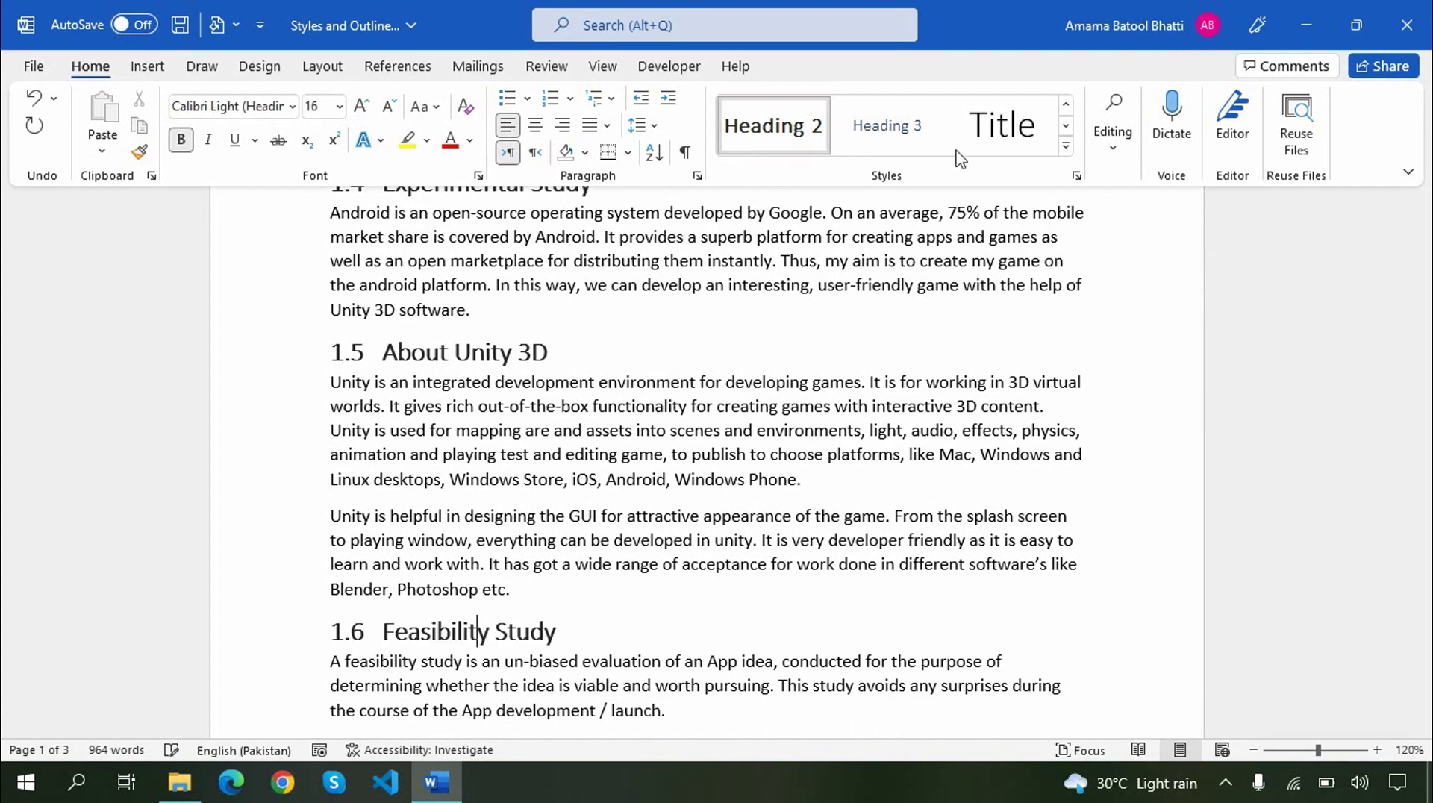
# Step: Make 1.6.1 Product Feasibility a Heading 3 and bring up the Heading 3 style options
pyautogui.moveTo(1422, 333); pyautogui.dragTo(1423, 395)
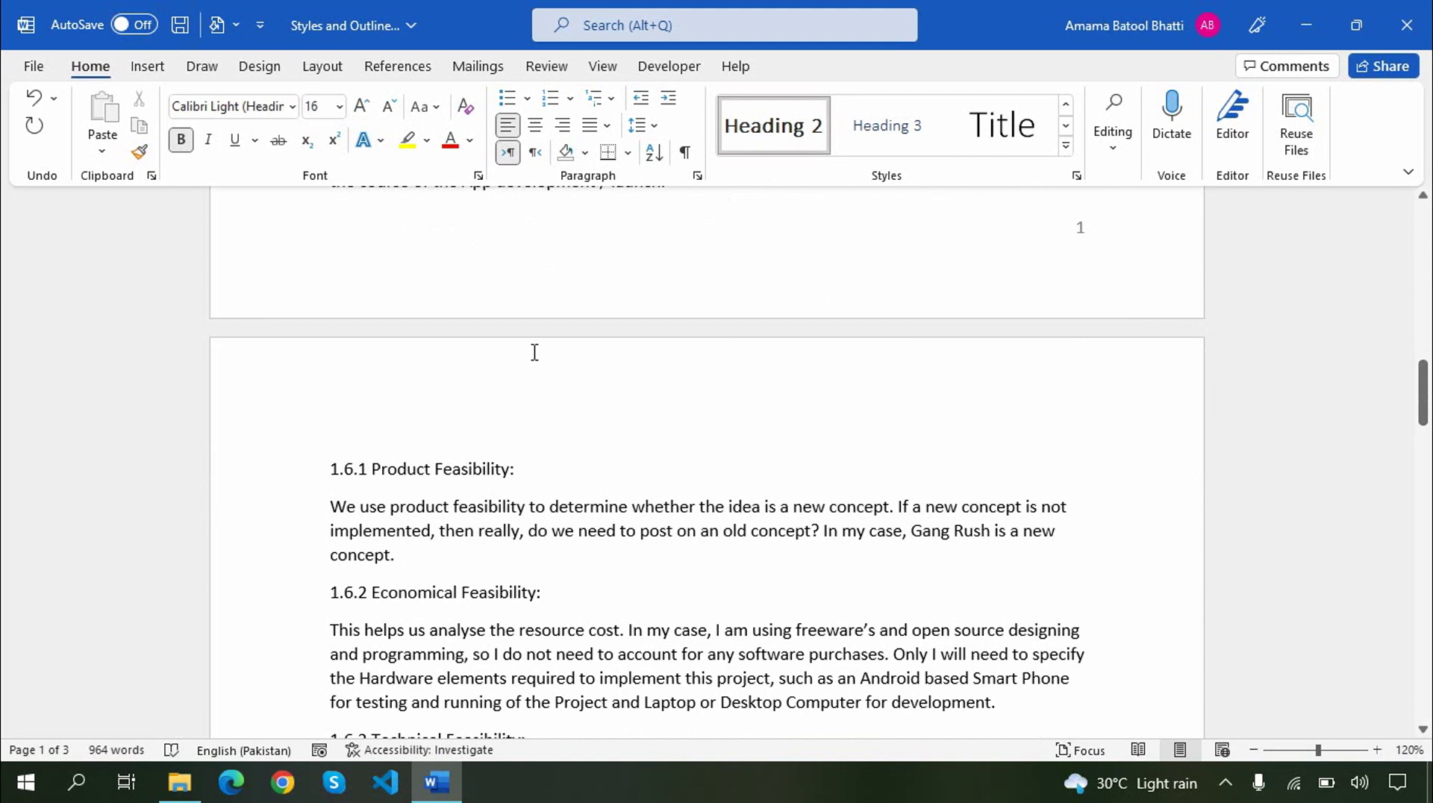
pyautogui.click(459, 466)
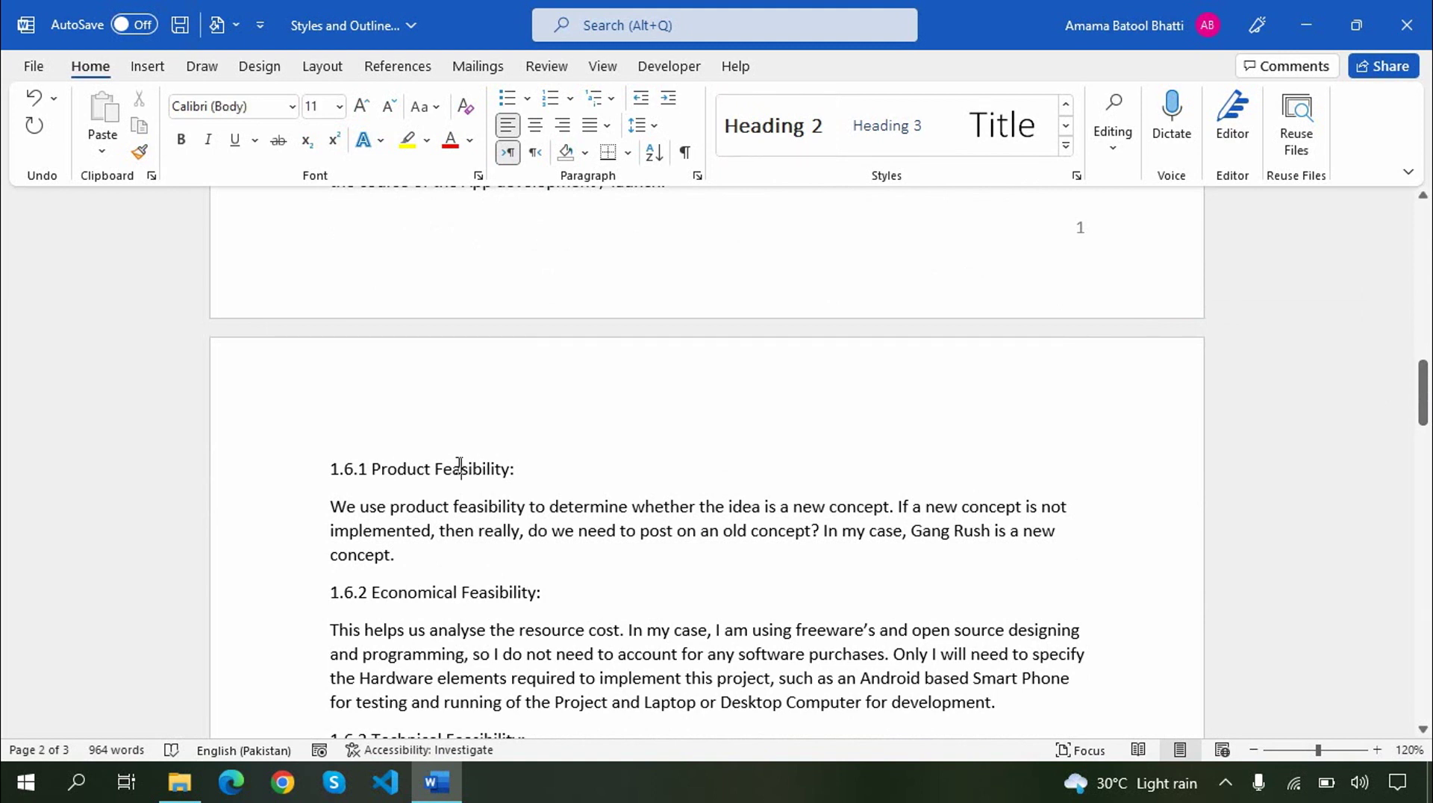
pyautogui.click(878, 129)
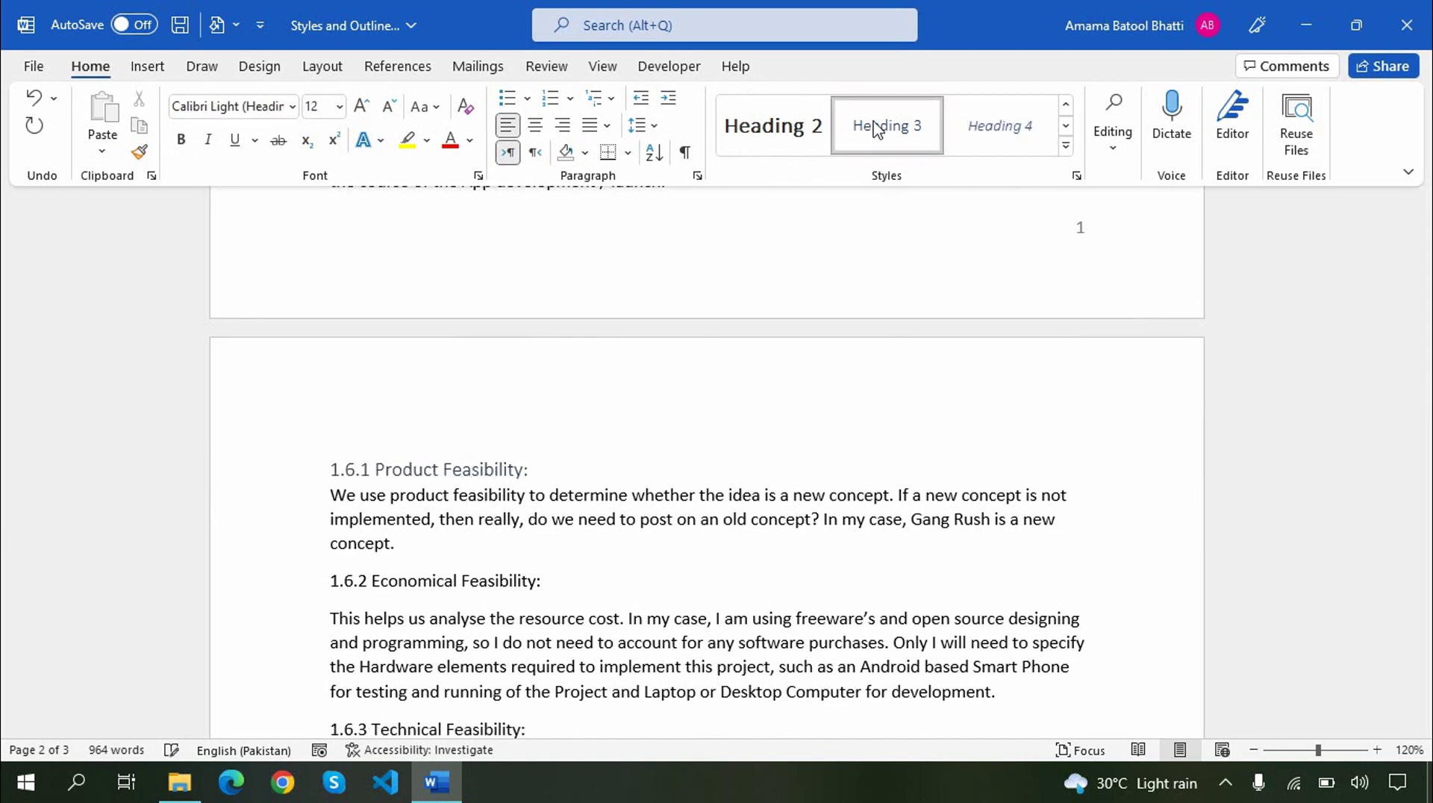
pyautogui.rightClick(874, 121)
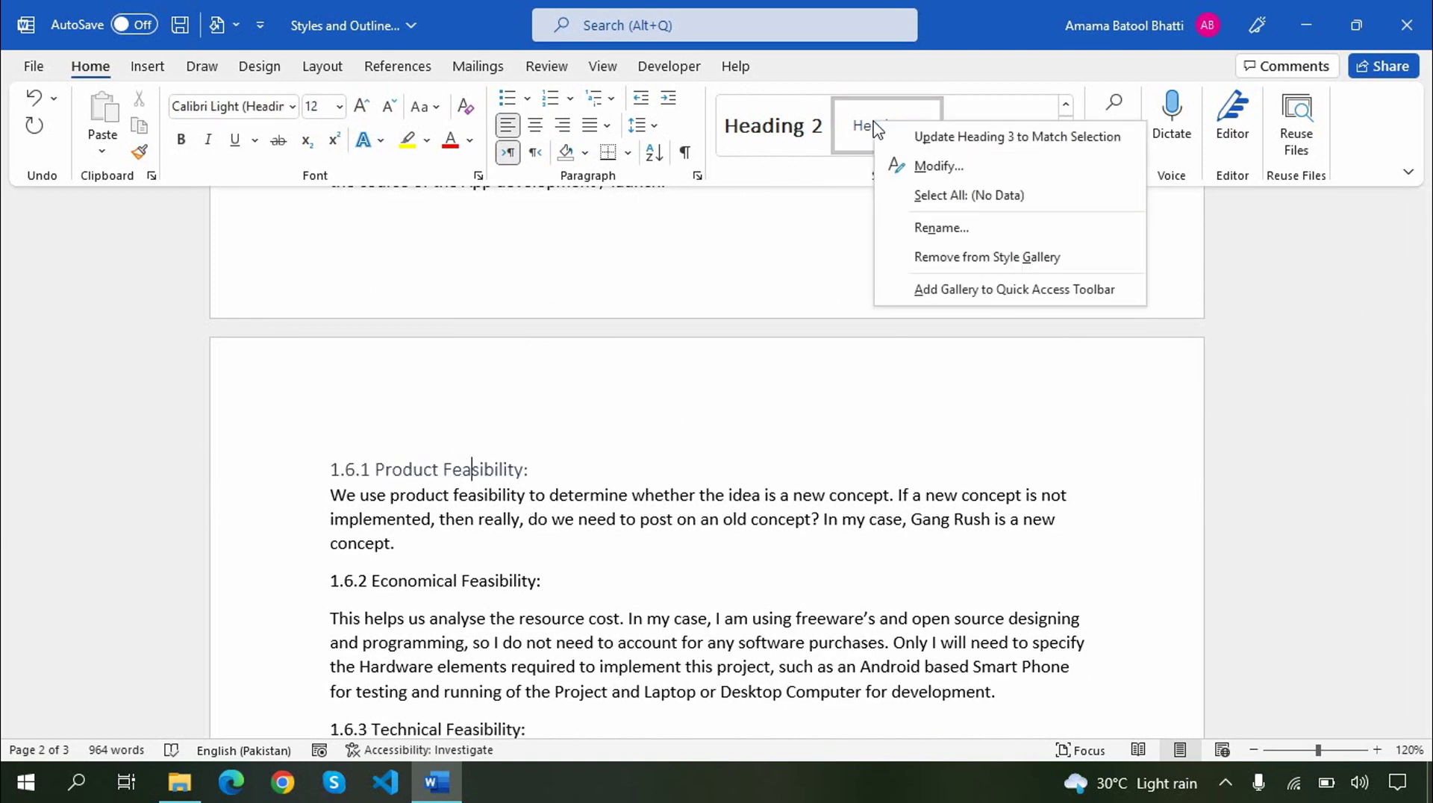
# Step: Make the Heading 3 style bold with dark grey Text 1 colour
pyautogui.click(905, 167)
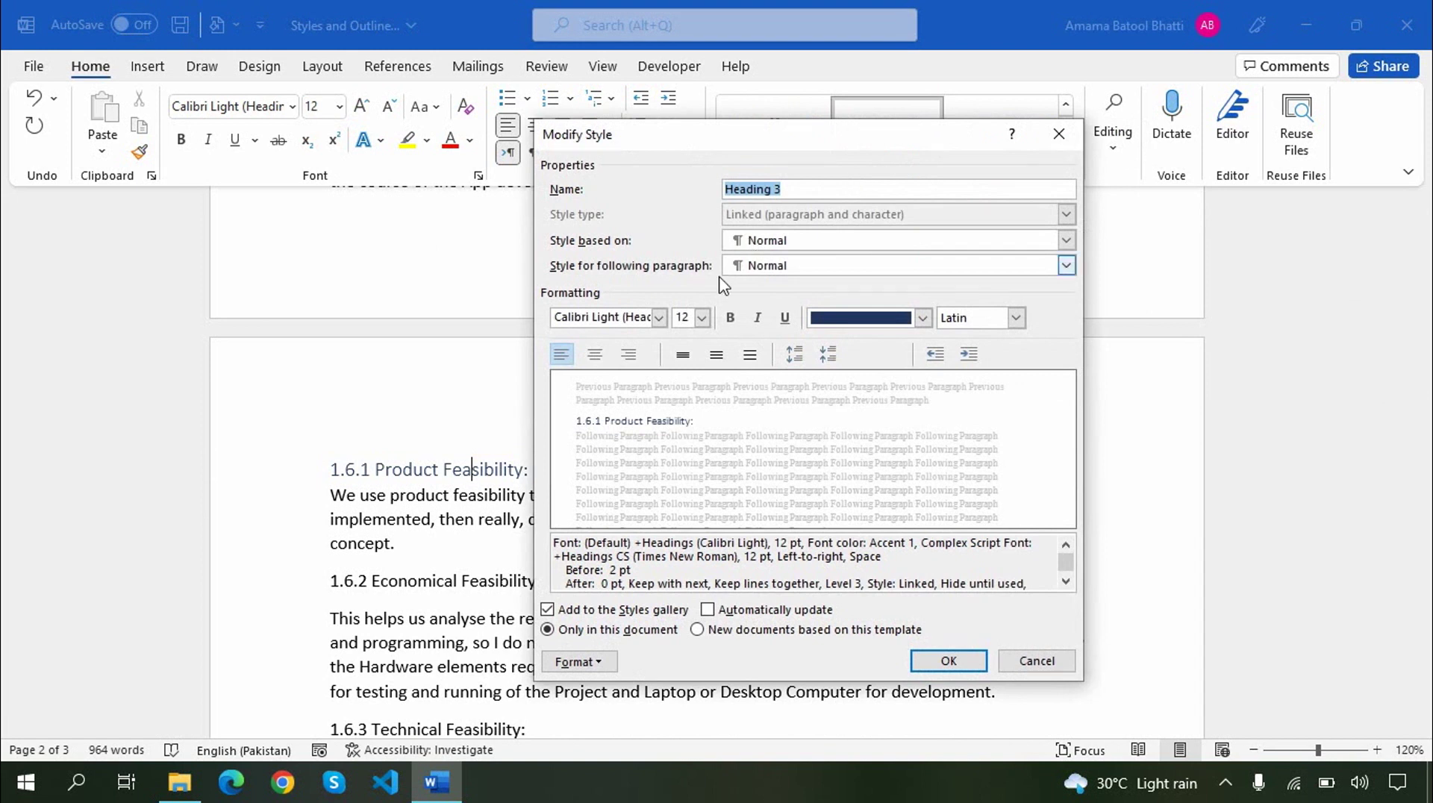
pyautogui.click(729, 320)
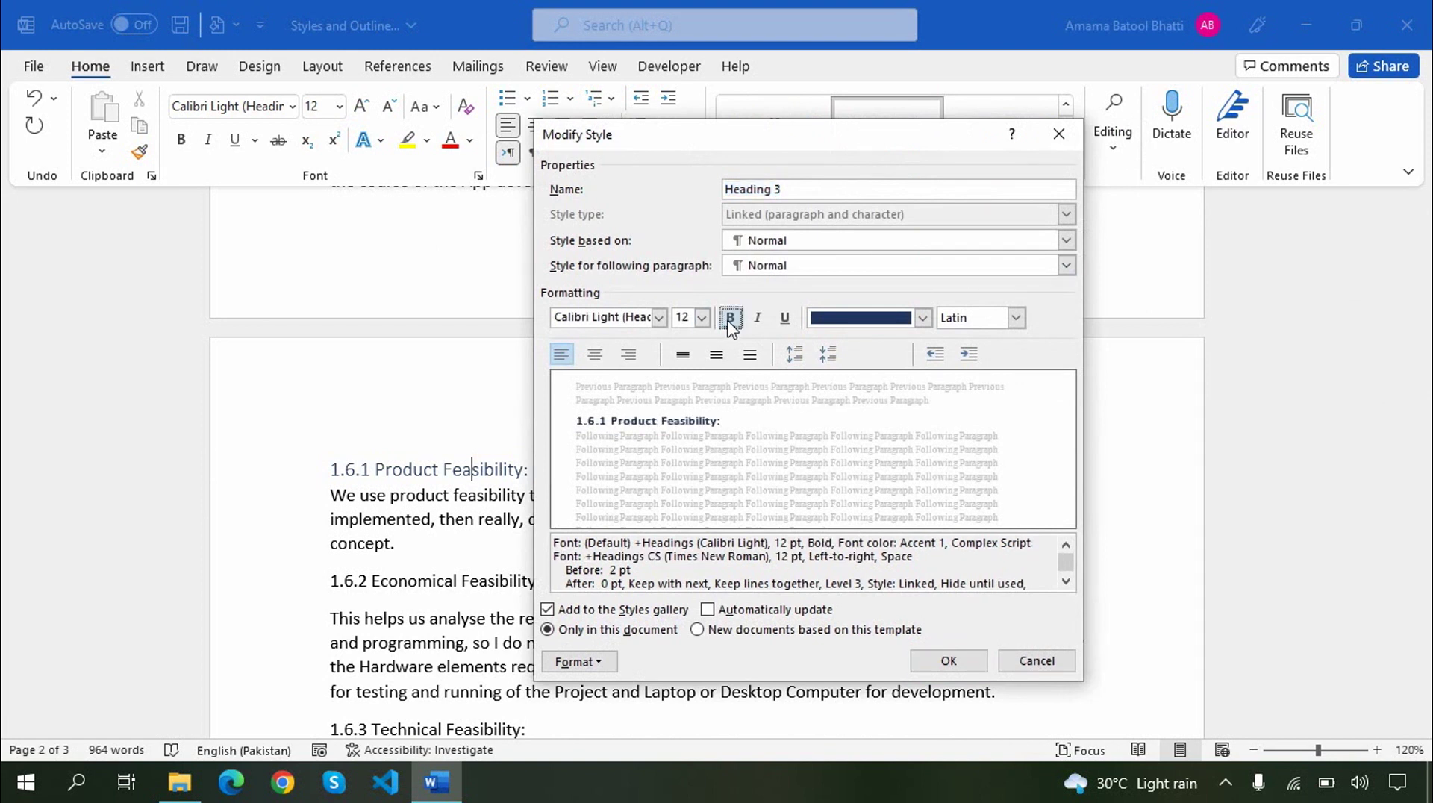
pyautogui.click(924, 318)
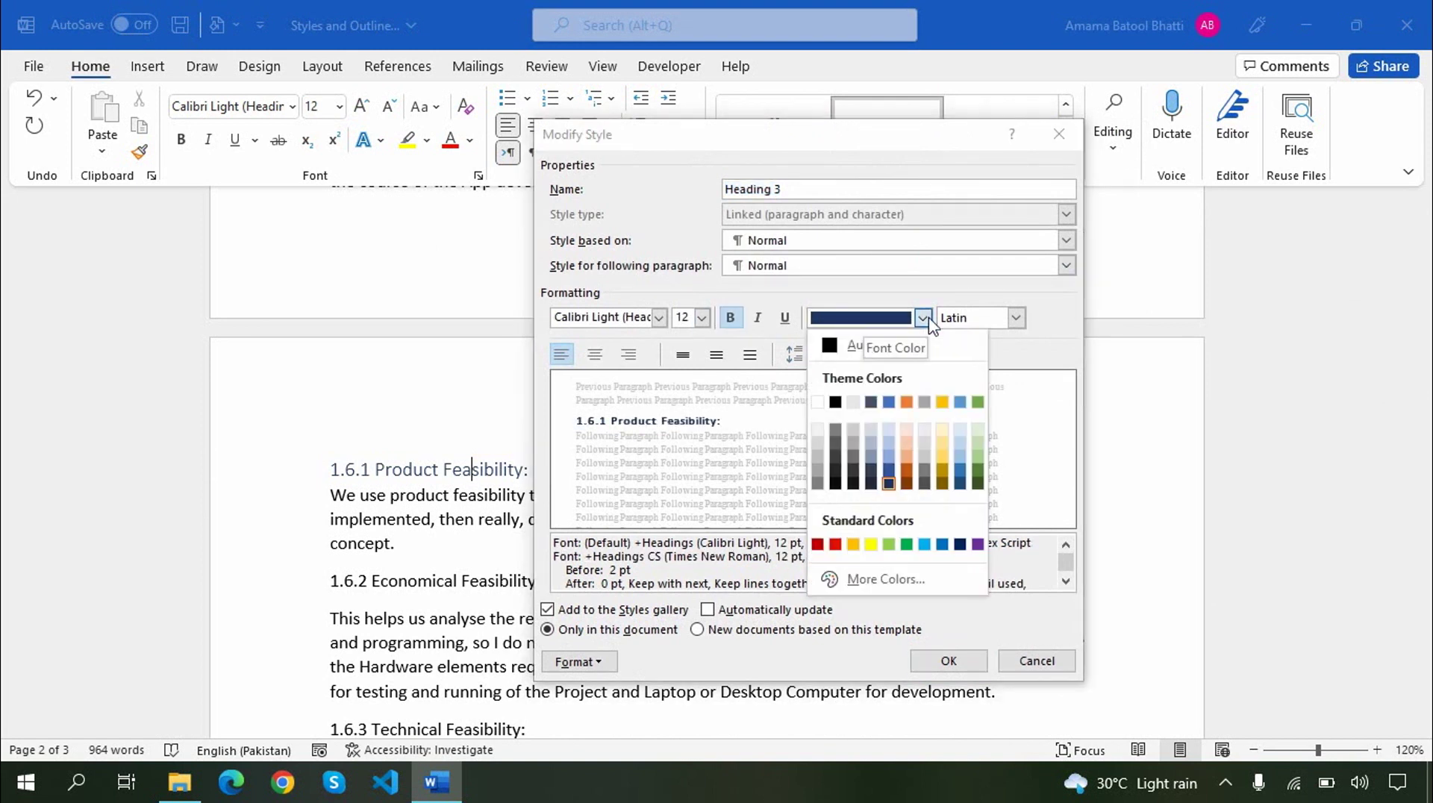
pyautogui.click(842, 461)
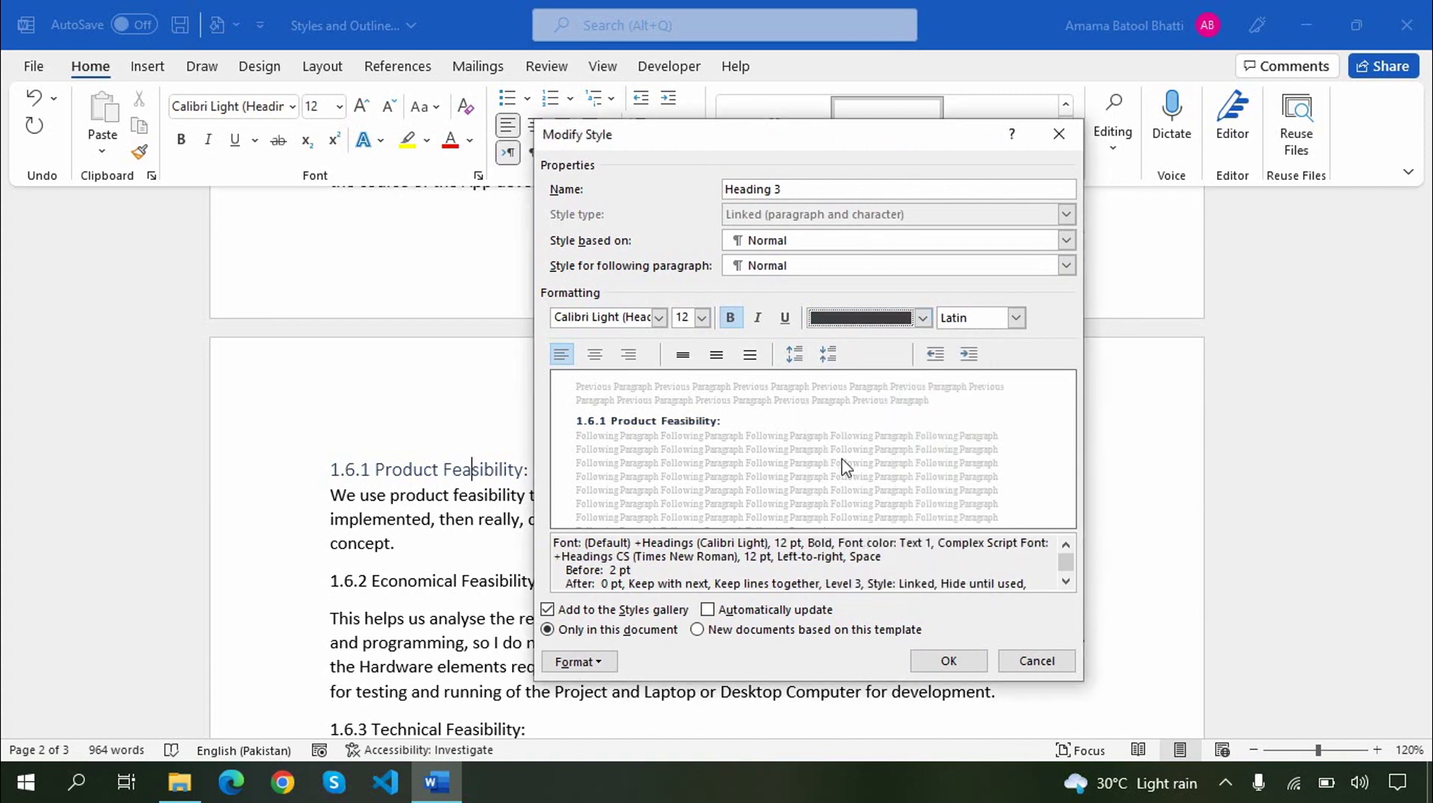
pyautogui.click(950, 662)
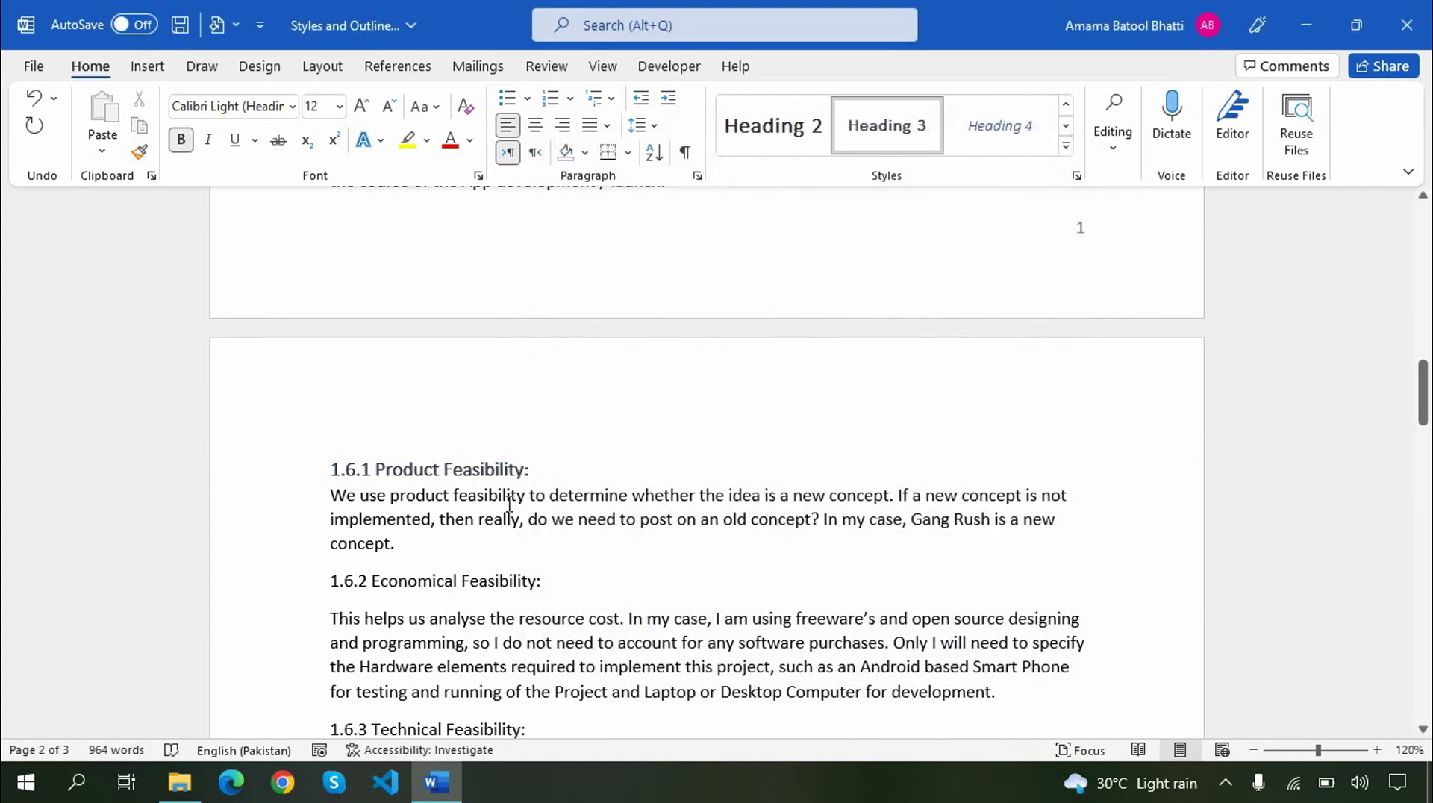
# Step: Apply Heading 3 to 1.6.2 Economical, 1.6.3 Technical and 1.6.4 Operational Feasibility
pyautogui.click(472, 586)
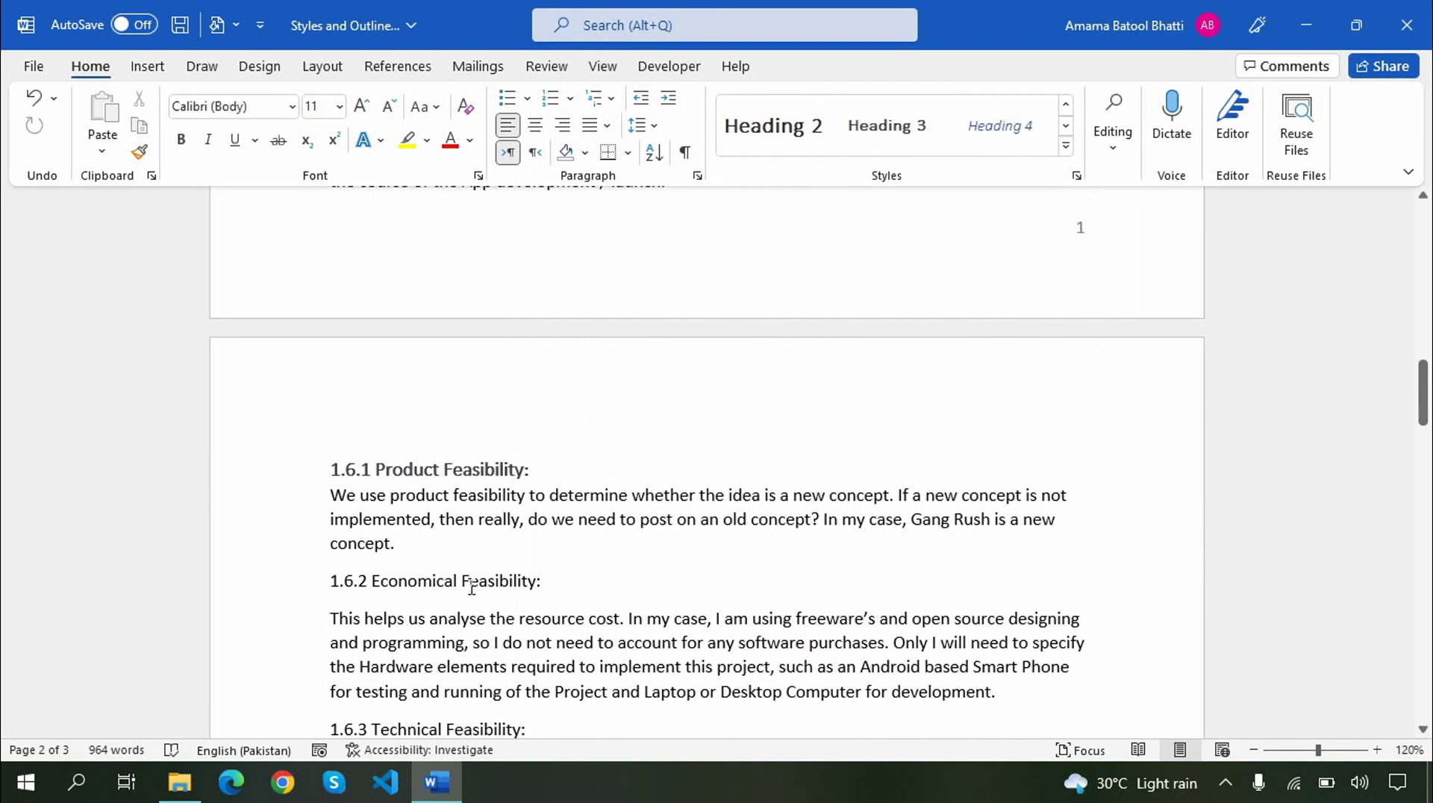
pyautogui.hotkey('ctrl', 'alt', '3')
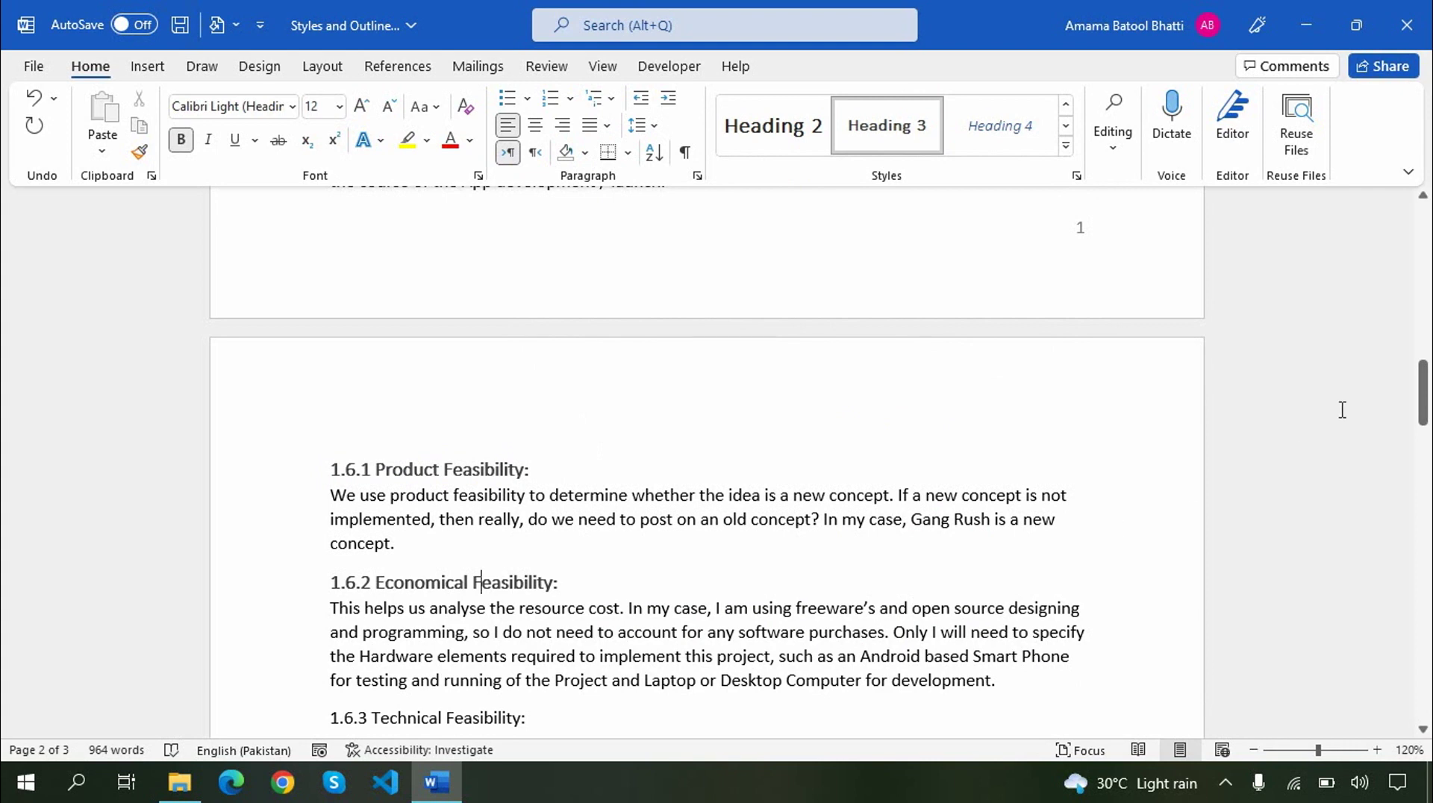
pyautogui.moveTo(1426, 377); pyautogui.dragTo(1426, 409)
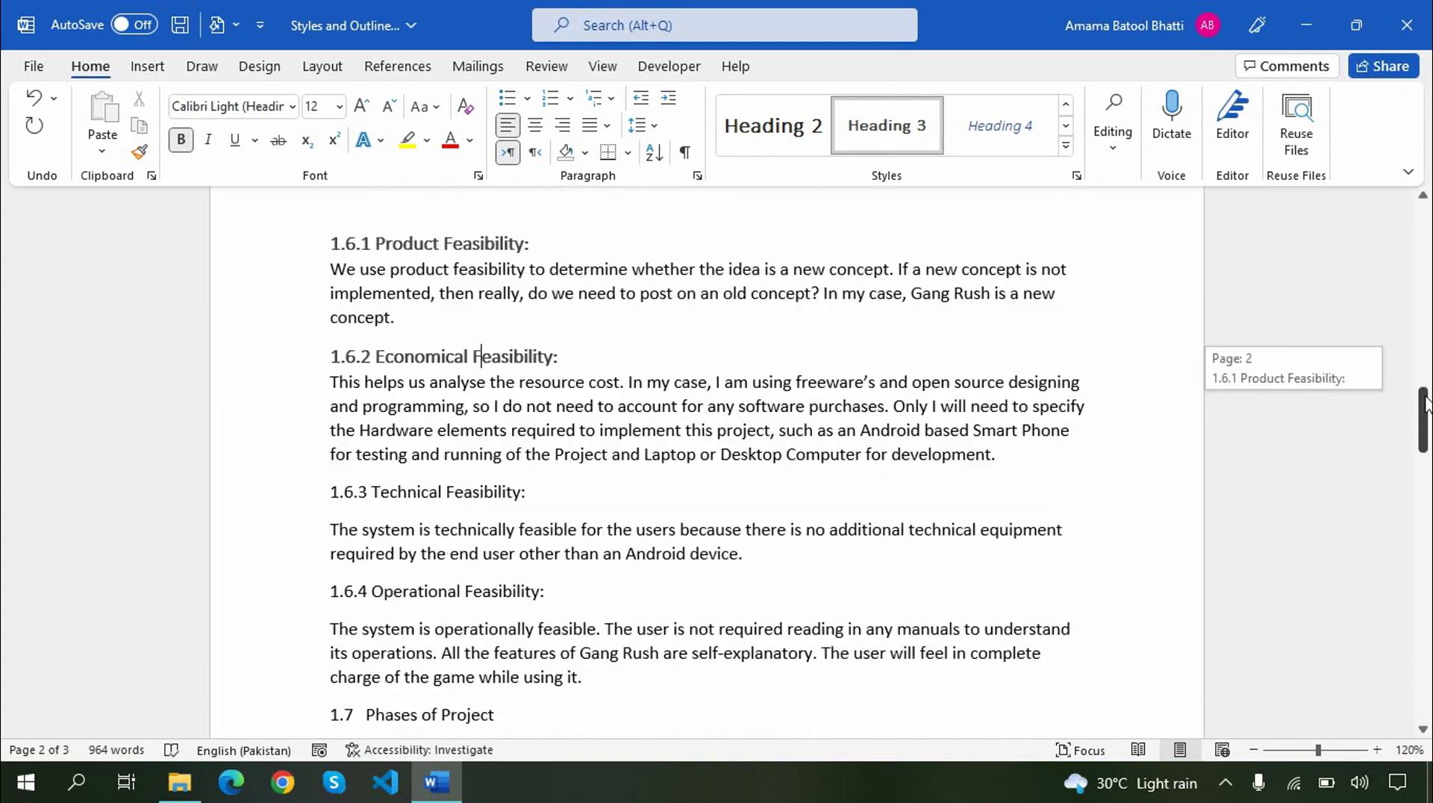
pyautogui.click(432, 453)
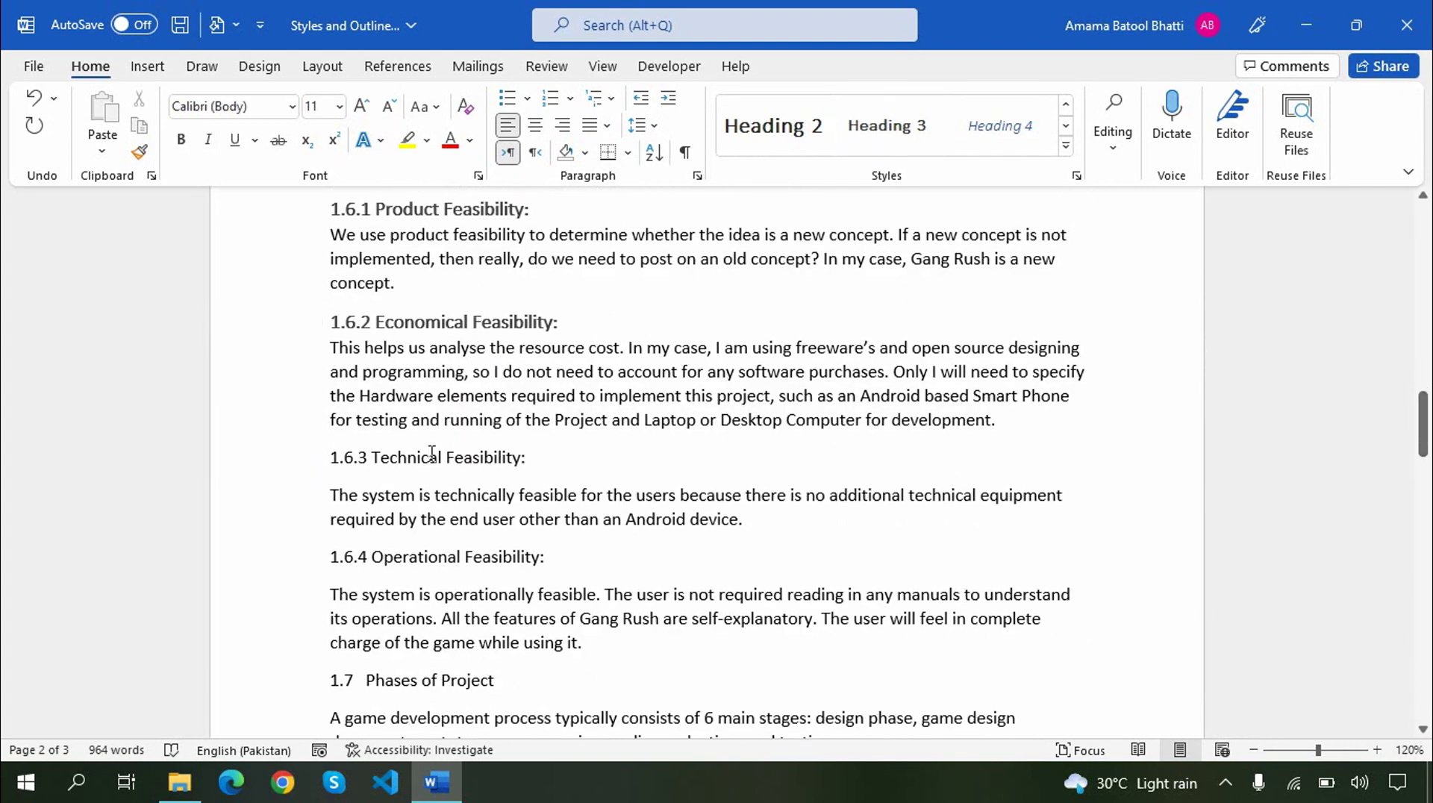
pyautogui.click(873, 123)
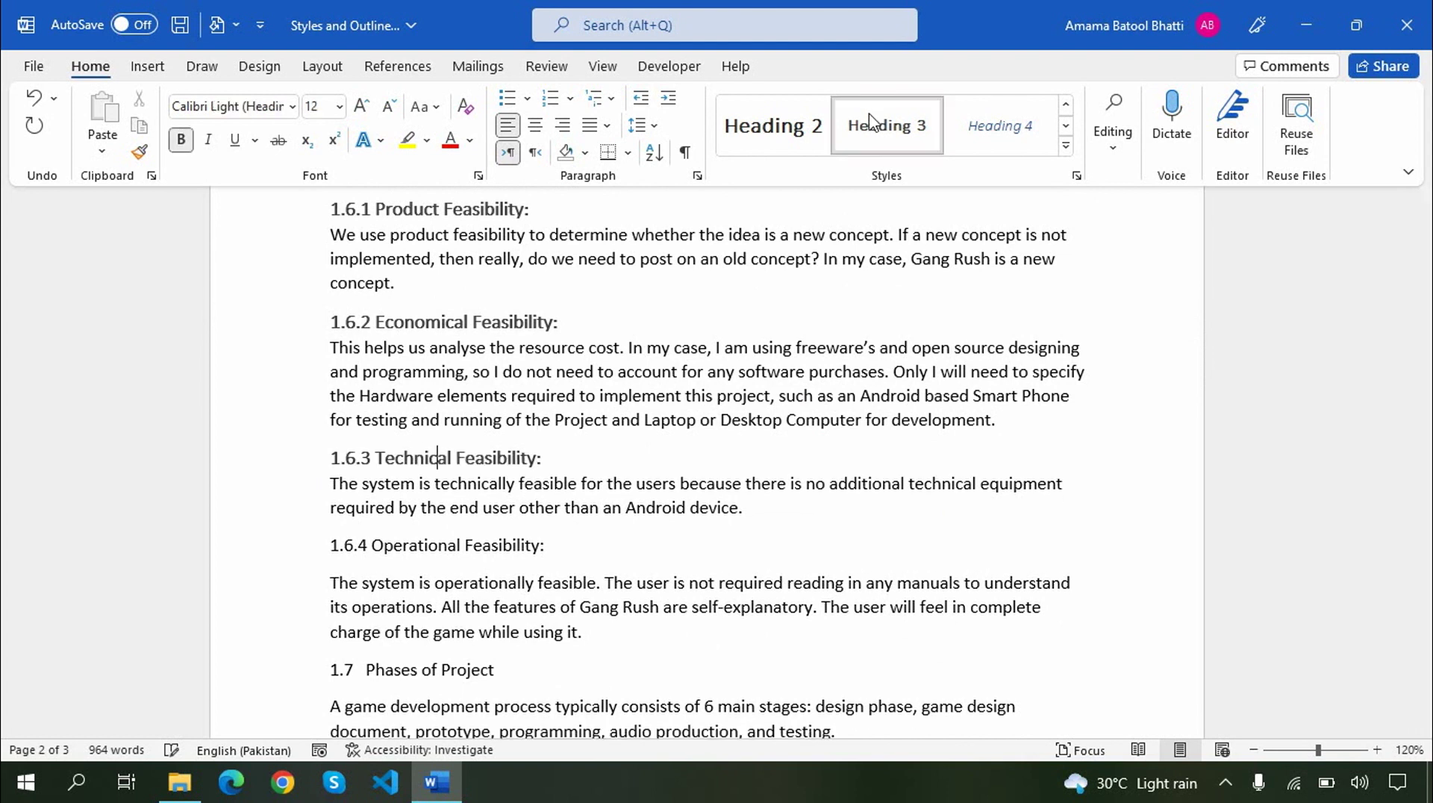
pyautogui.click(463, 543)
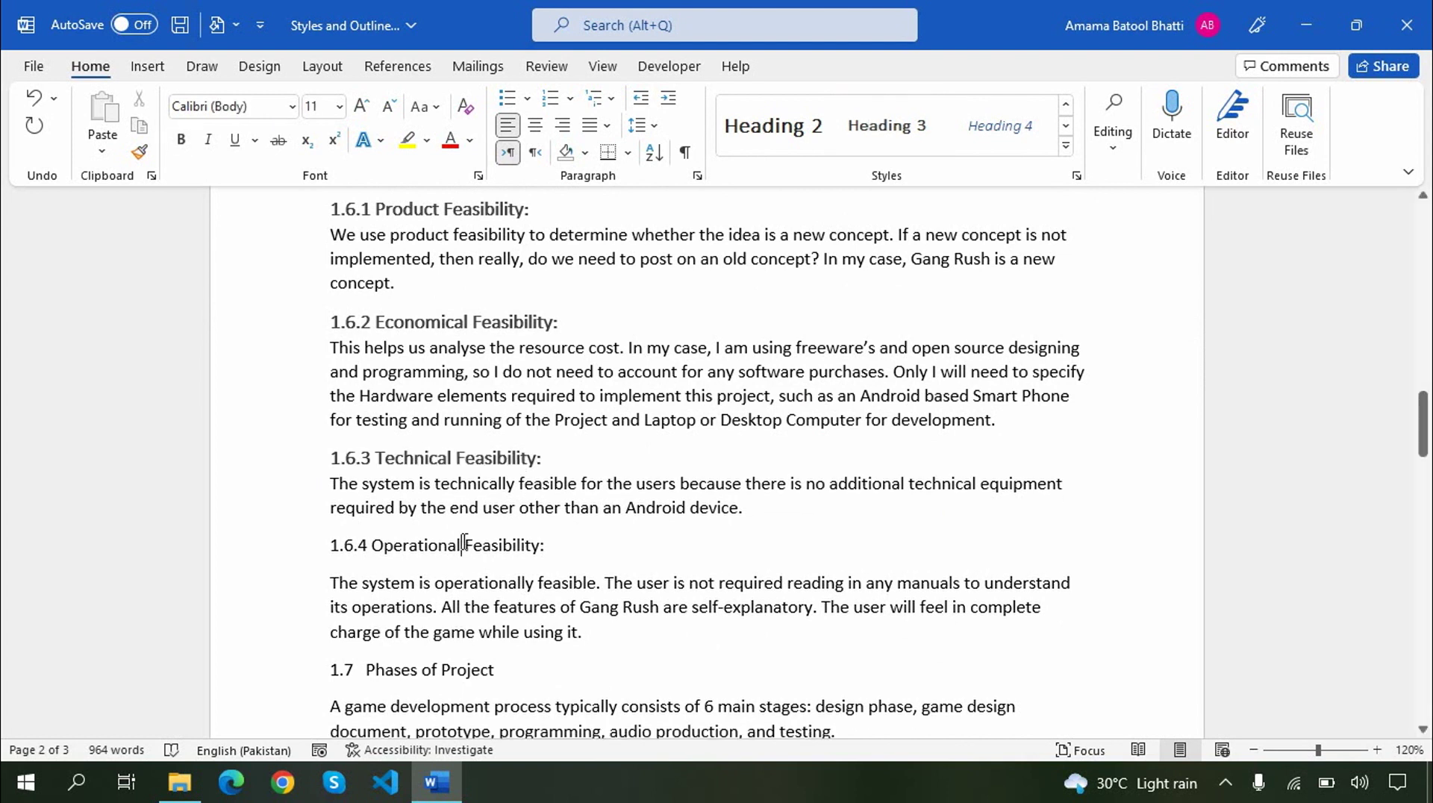
pyautogui.click(890, 131)
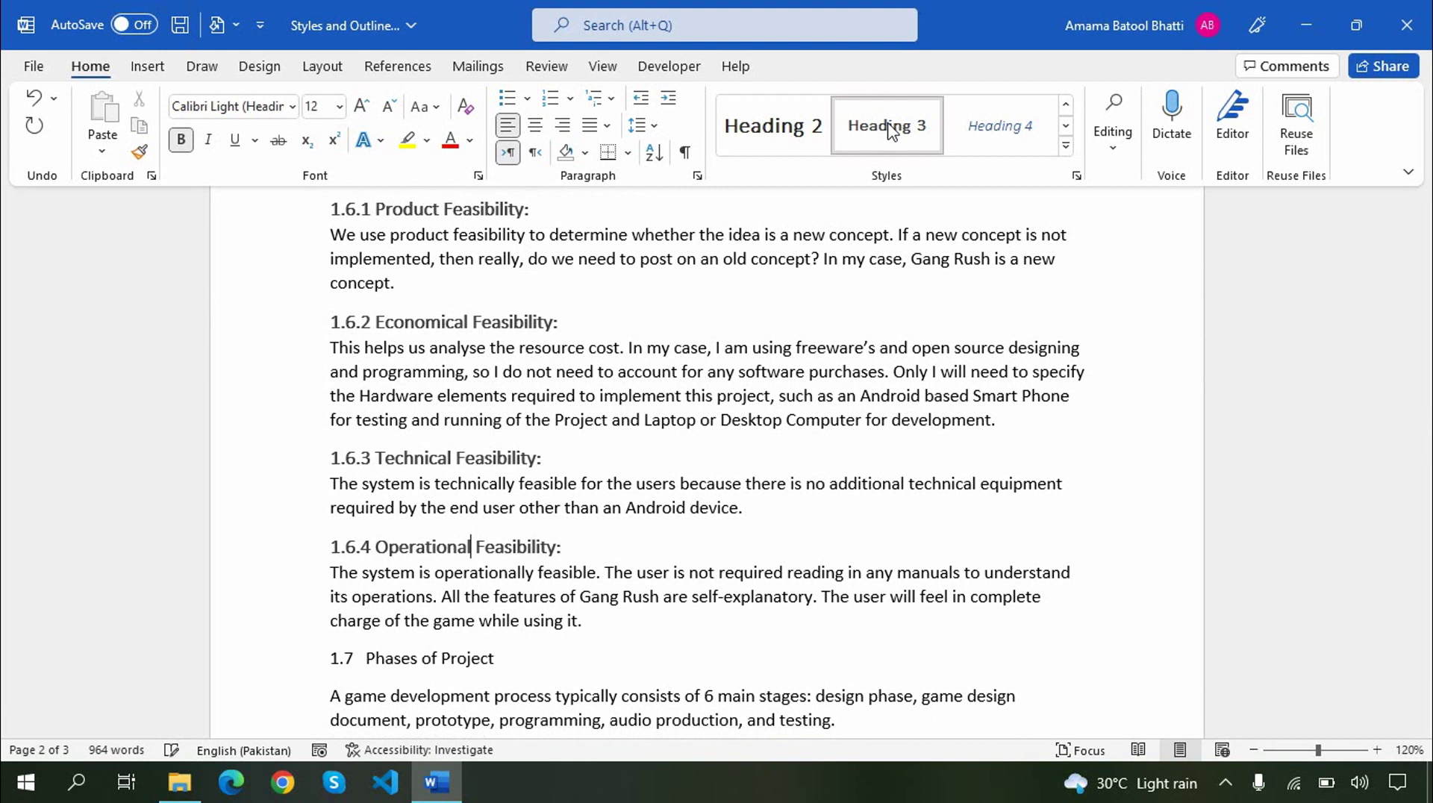
# Step: Apply Heading 2 to 1.7 Phases of Project and 1.8 Conclusion
pyautogui.click(408, 660)
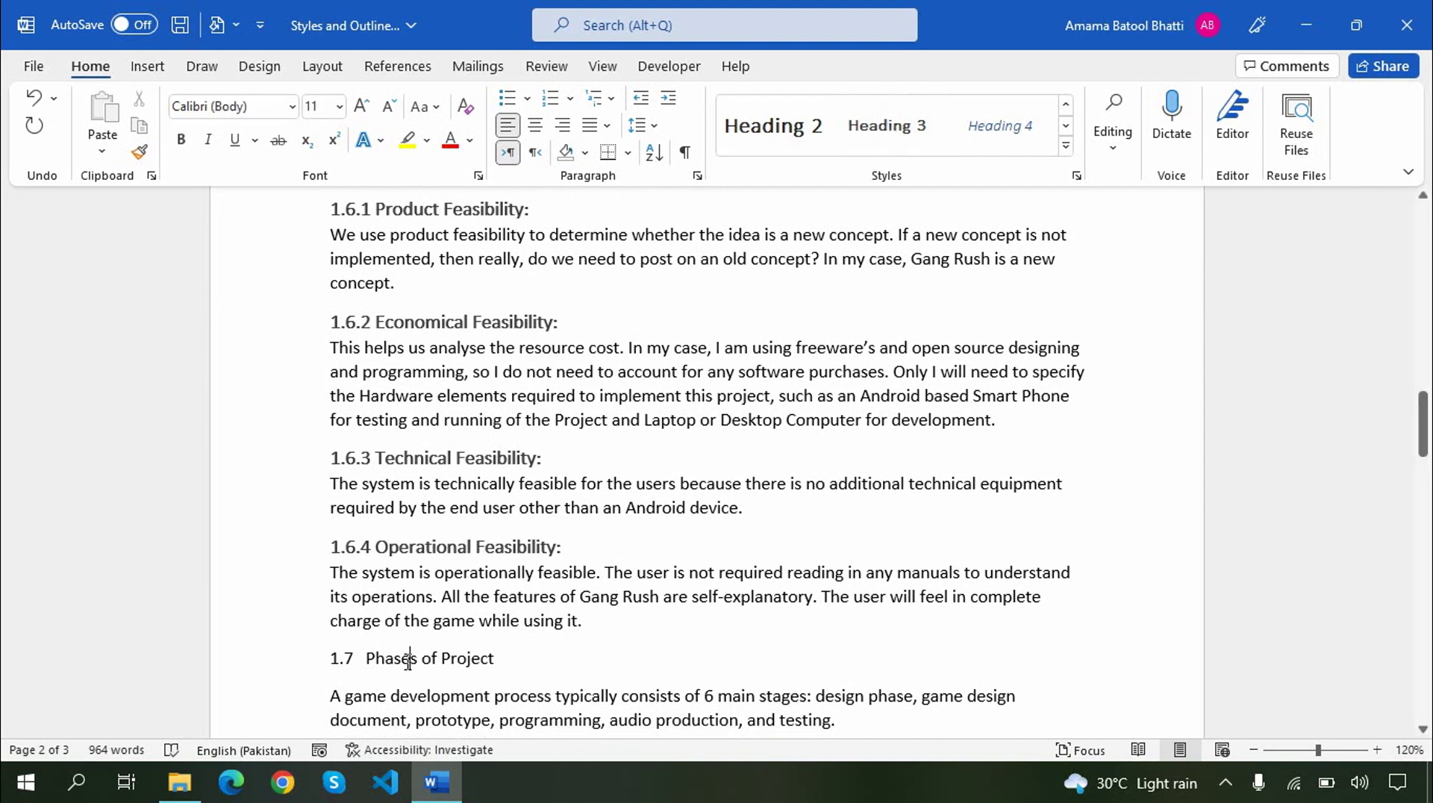
pyautogui.click(776, 129)
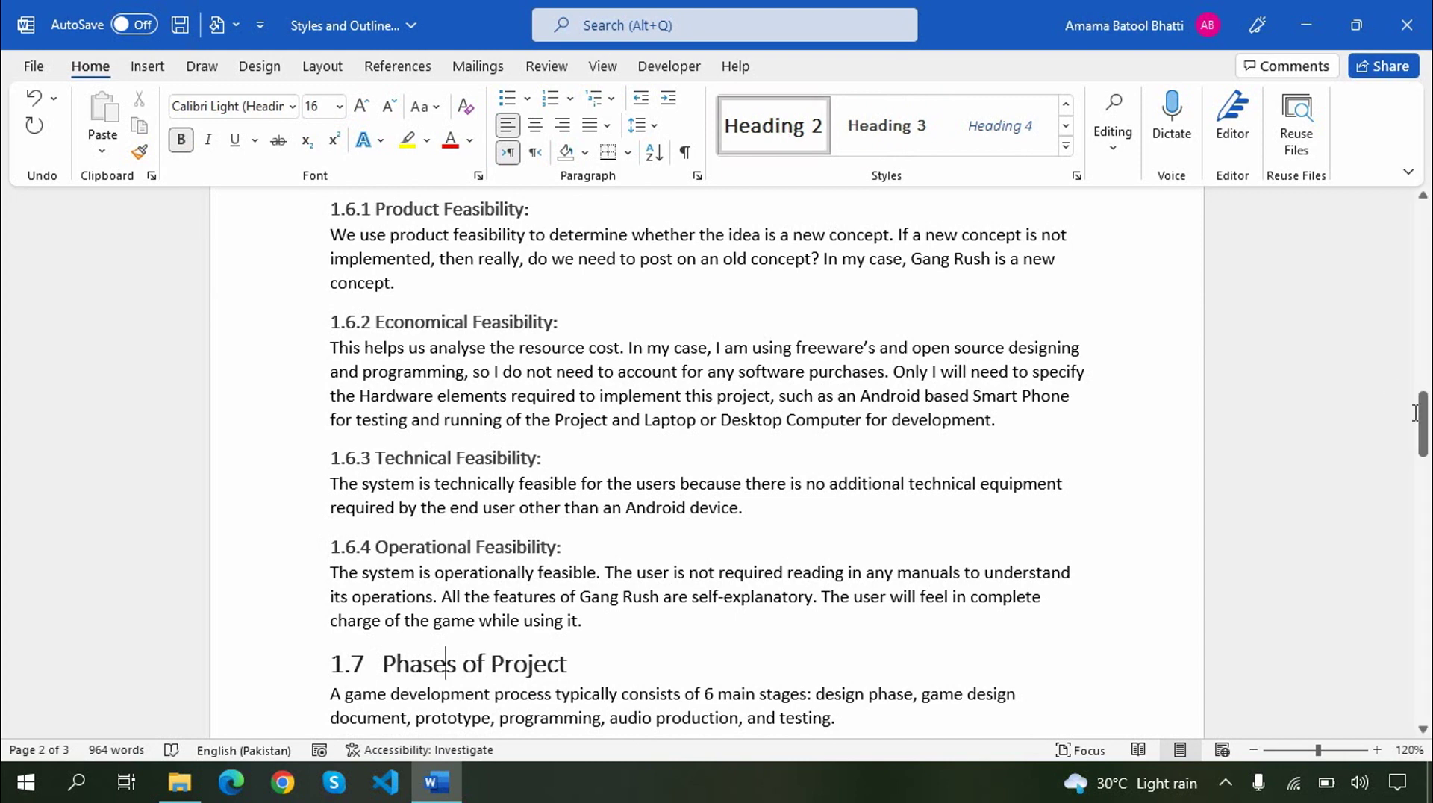
pyautogui.moveTo(1423, 424); pyautogui.dragTo(1427, 637)
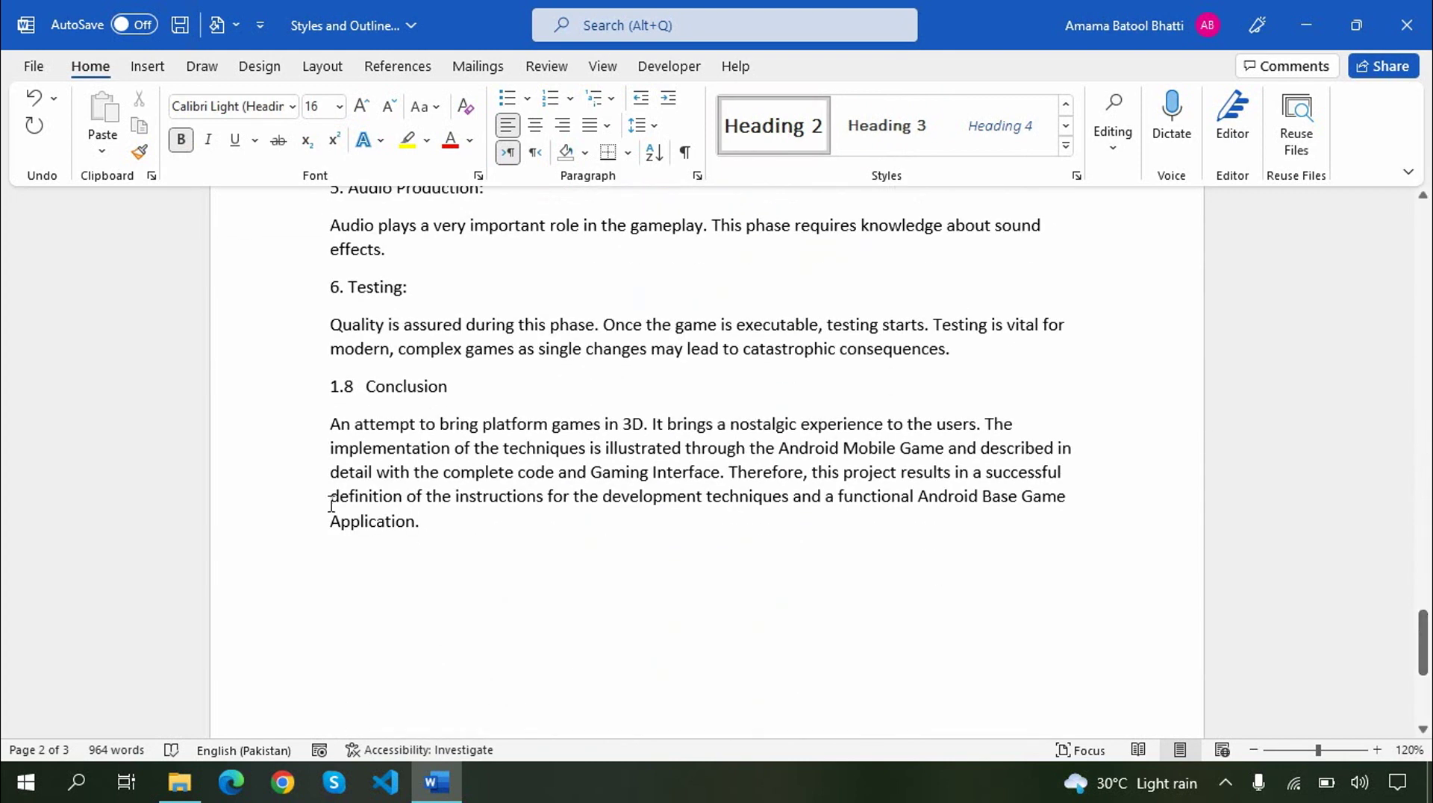
pyautogui.click(398, 386)
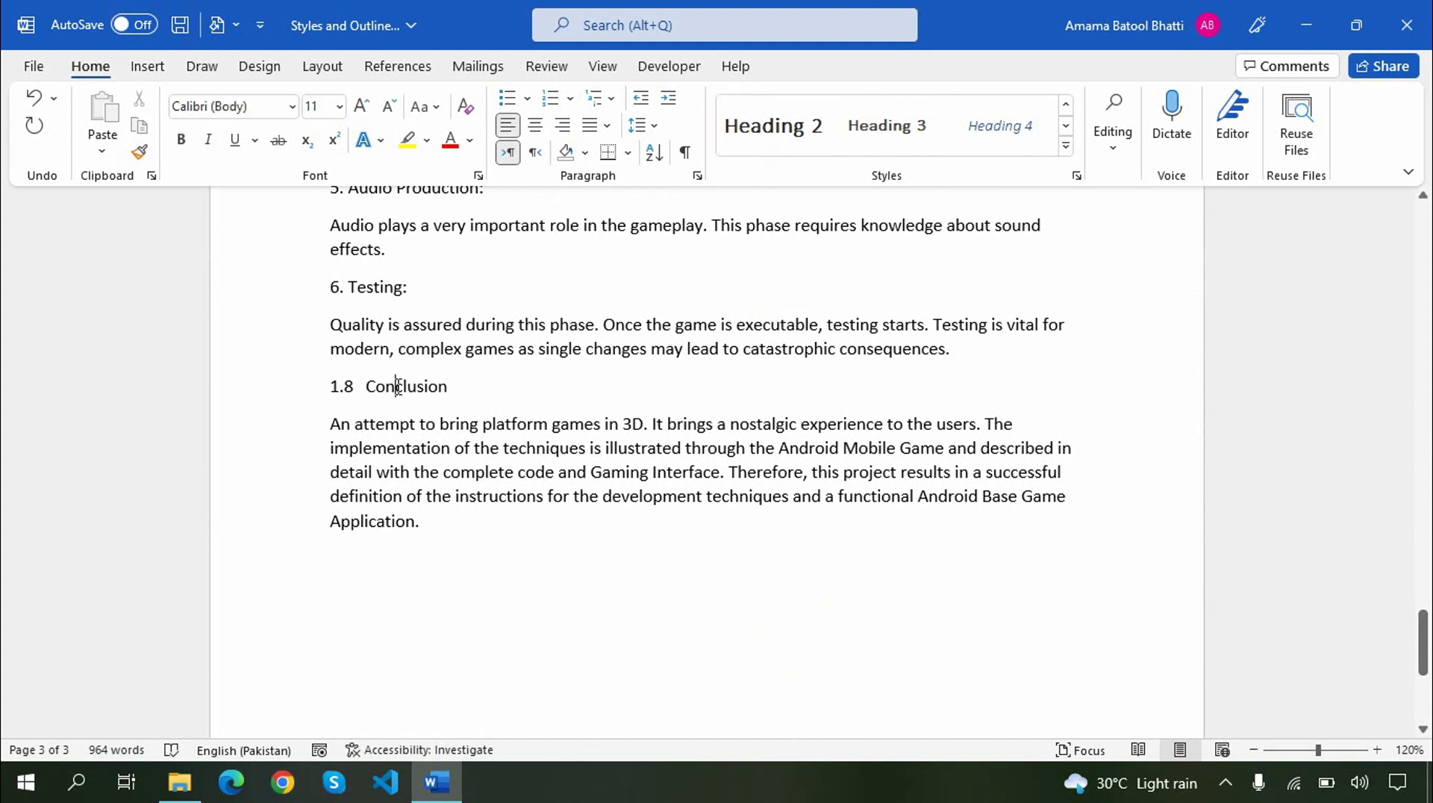
pyautogui.click(764, 143)
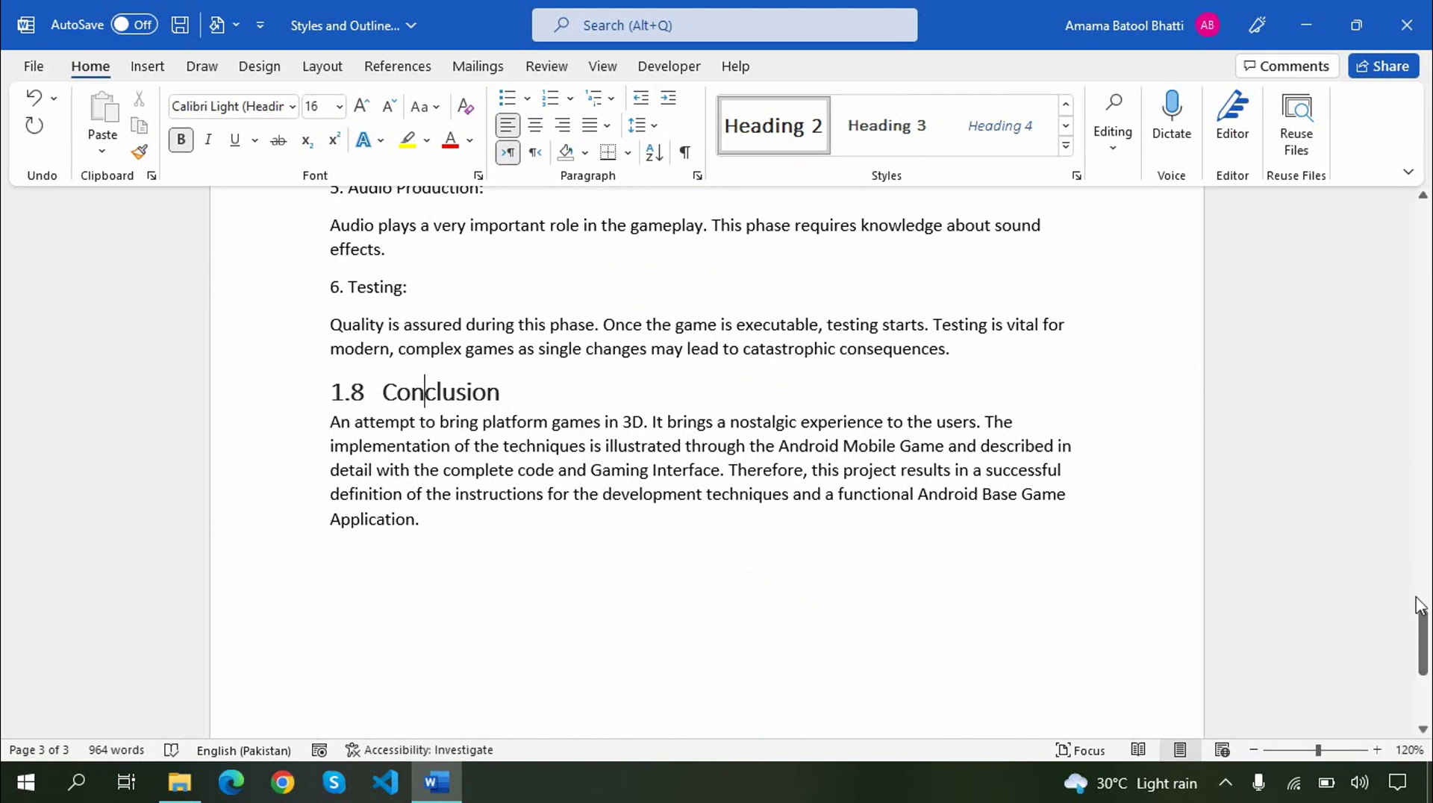
pyautogui.moveTo(1420, 606); pyautogui.dragTo(1428, 278)
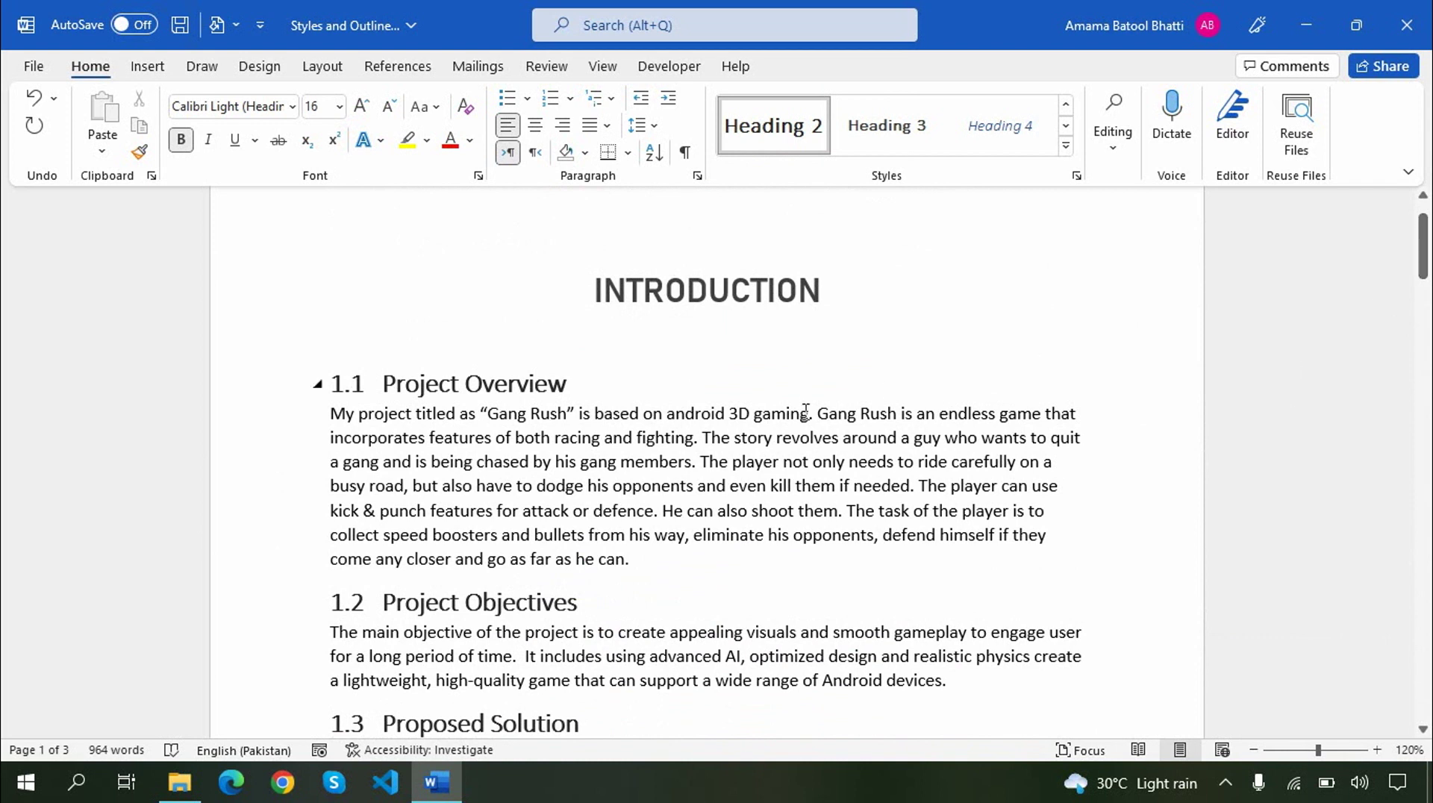
# Step: Change the Normal style font size from 11 pt to 12 pt
pyautogui.click(744, 437)
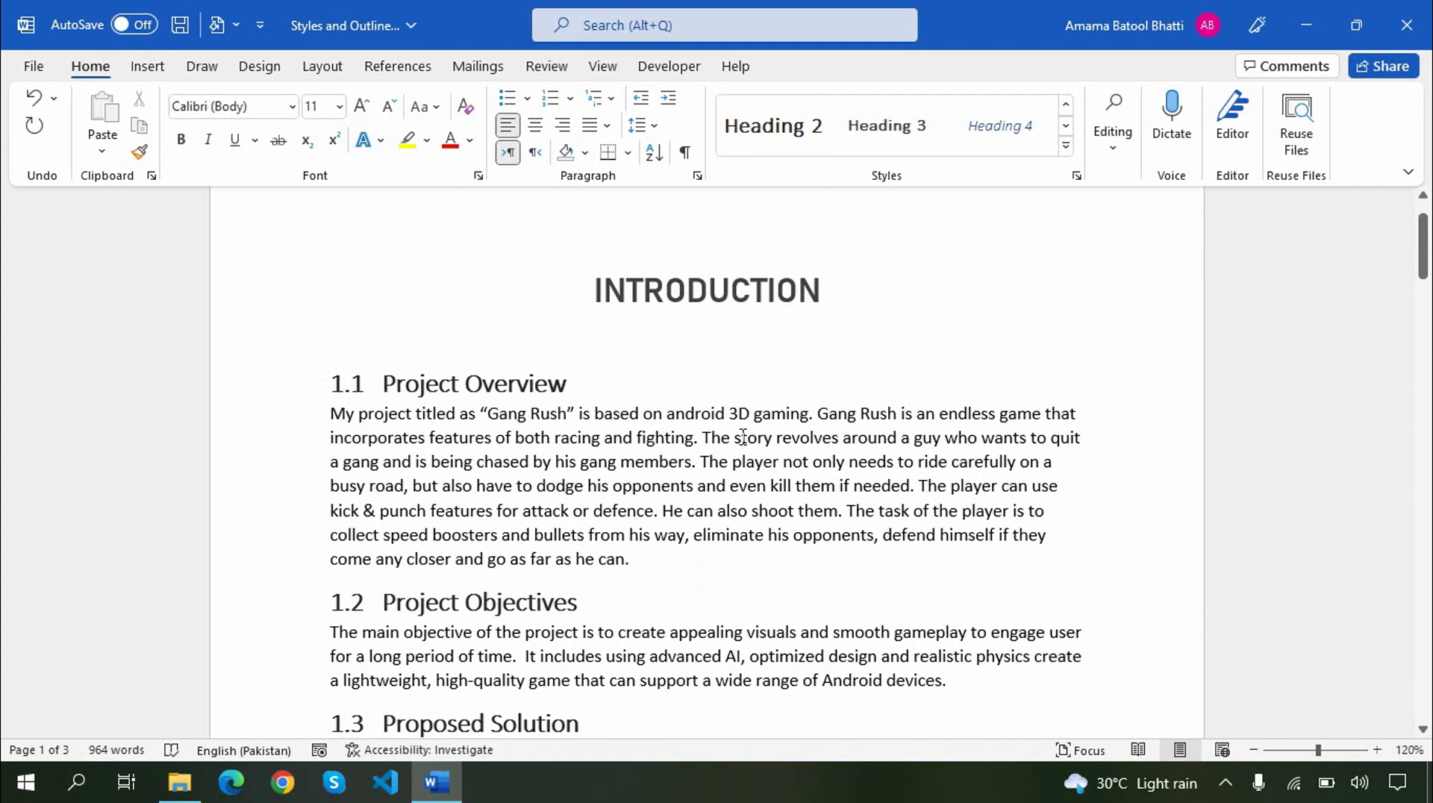
pyautogui.click(1066, 146)
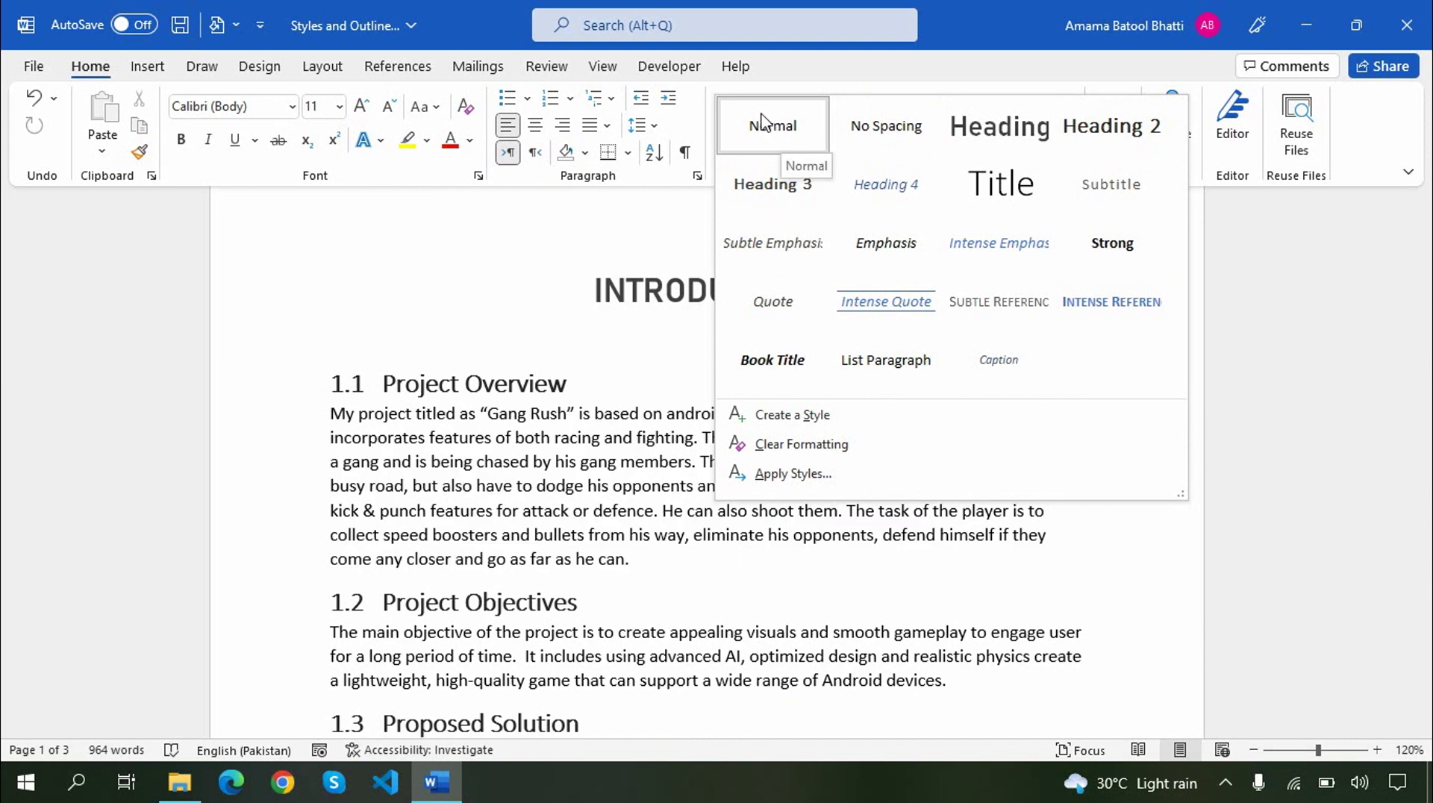
pyautogui.rightClick(761, 113)
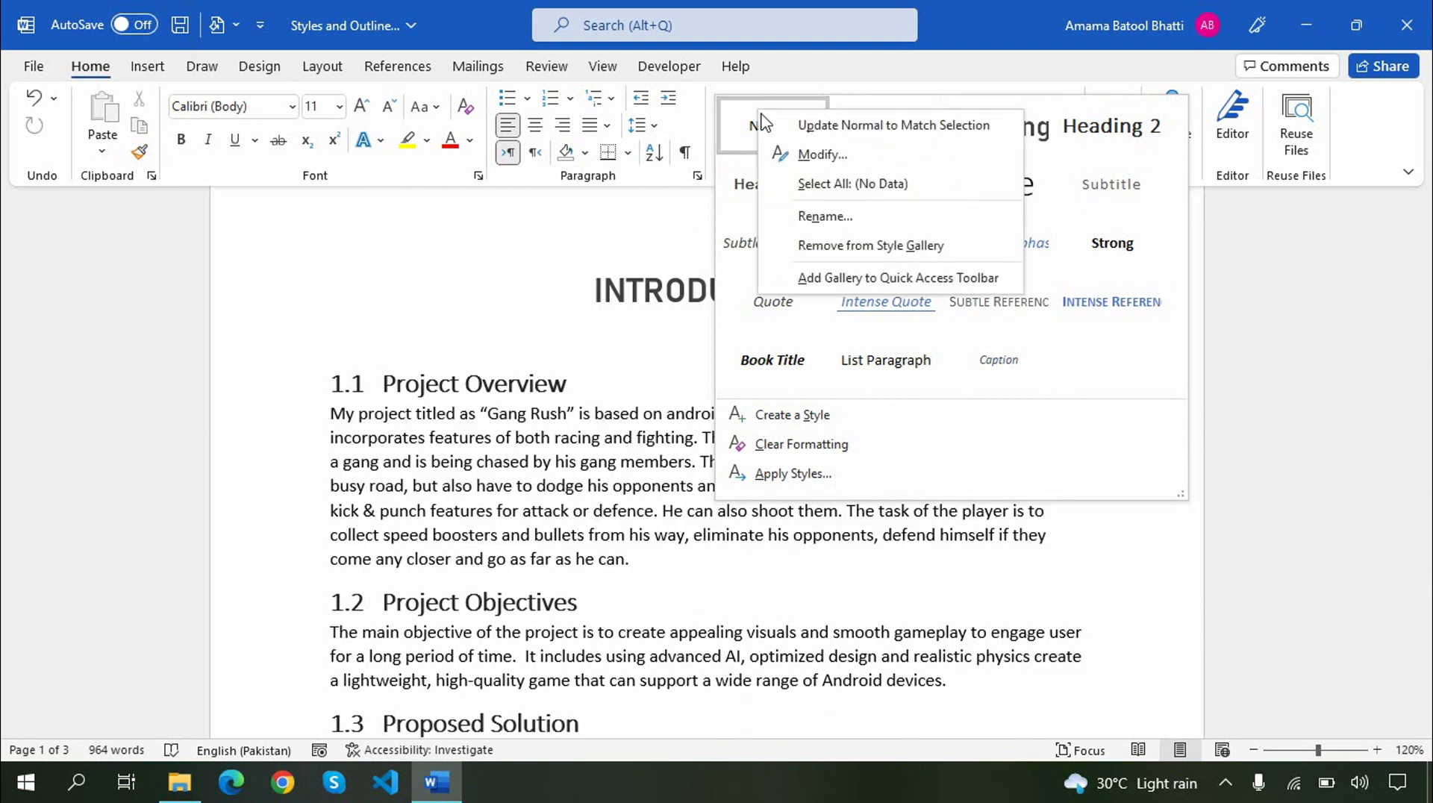
pyautogui.click(799, 157)
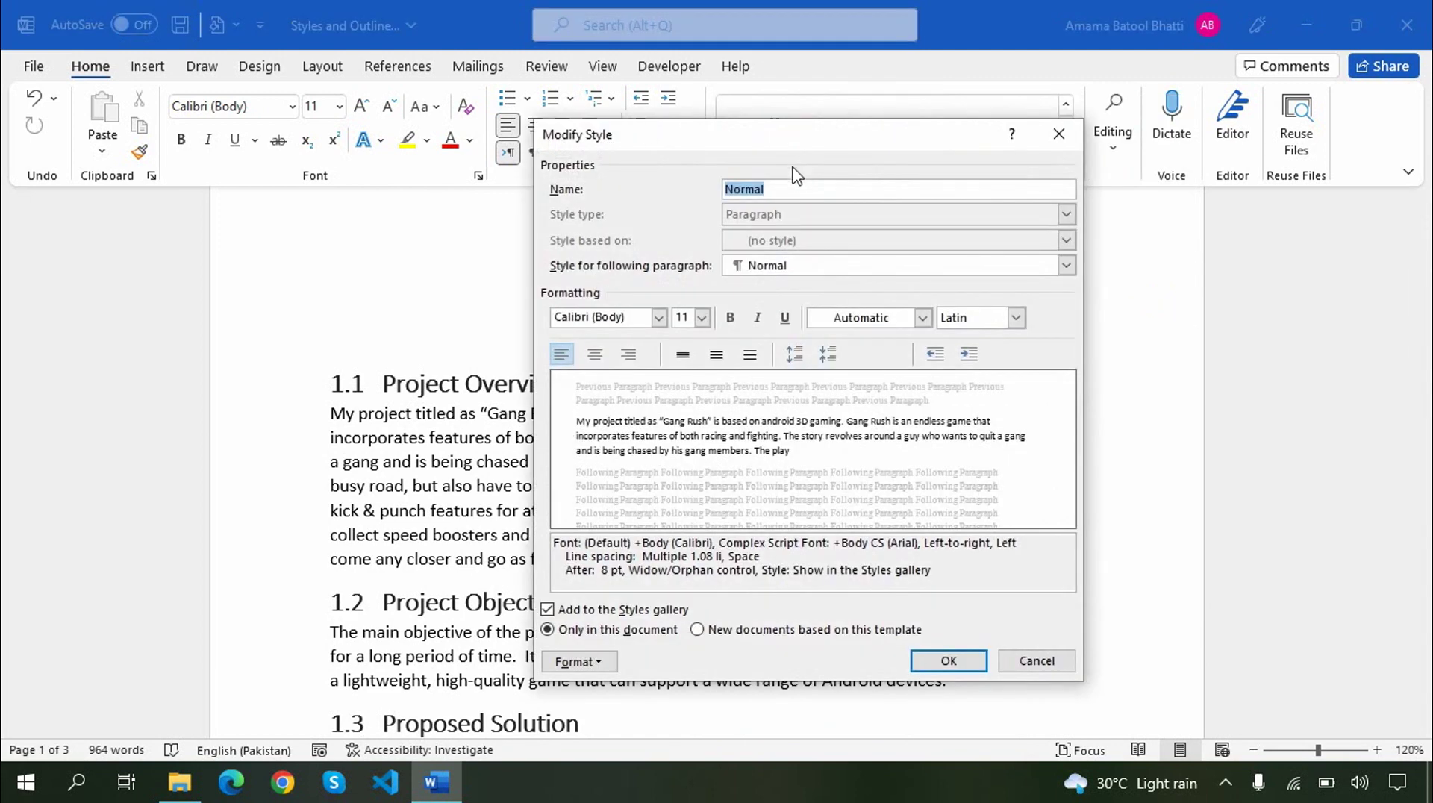
pyautogui.click(702, 317)
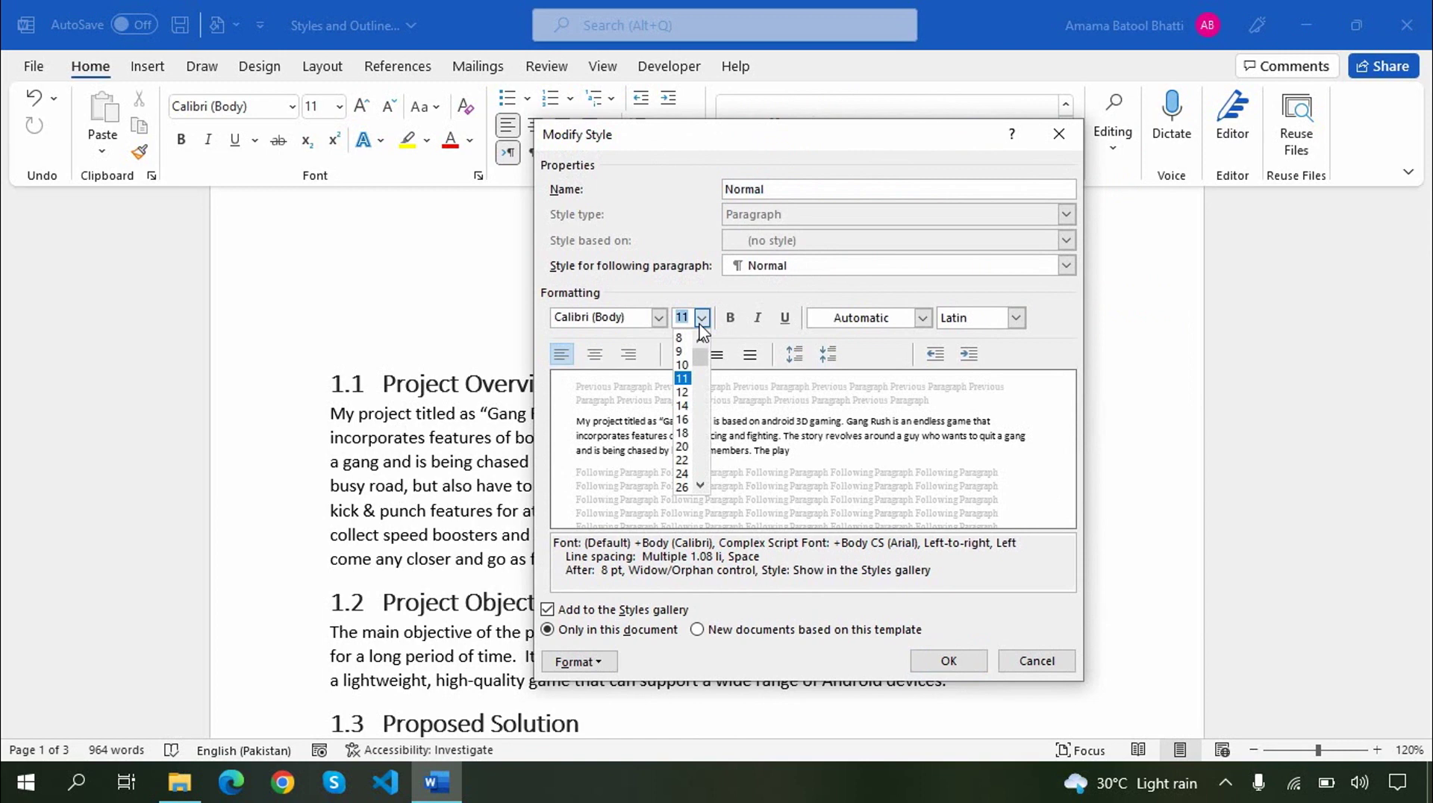
pyautogui.click(682, 391)
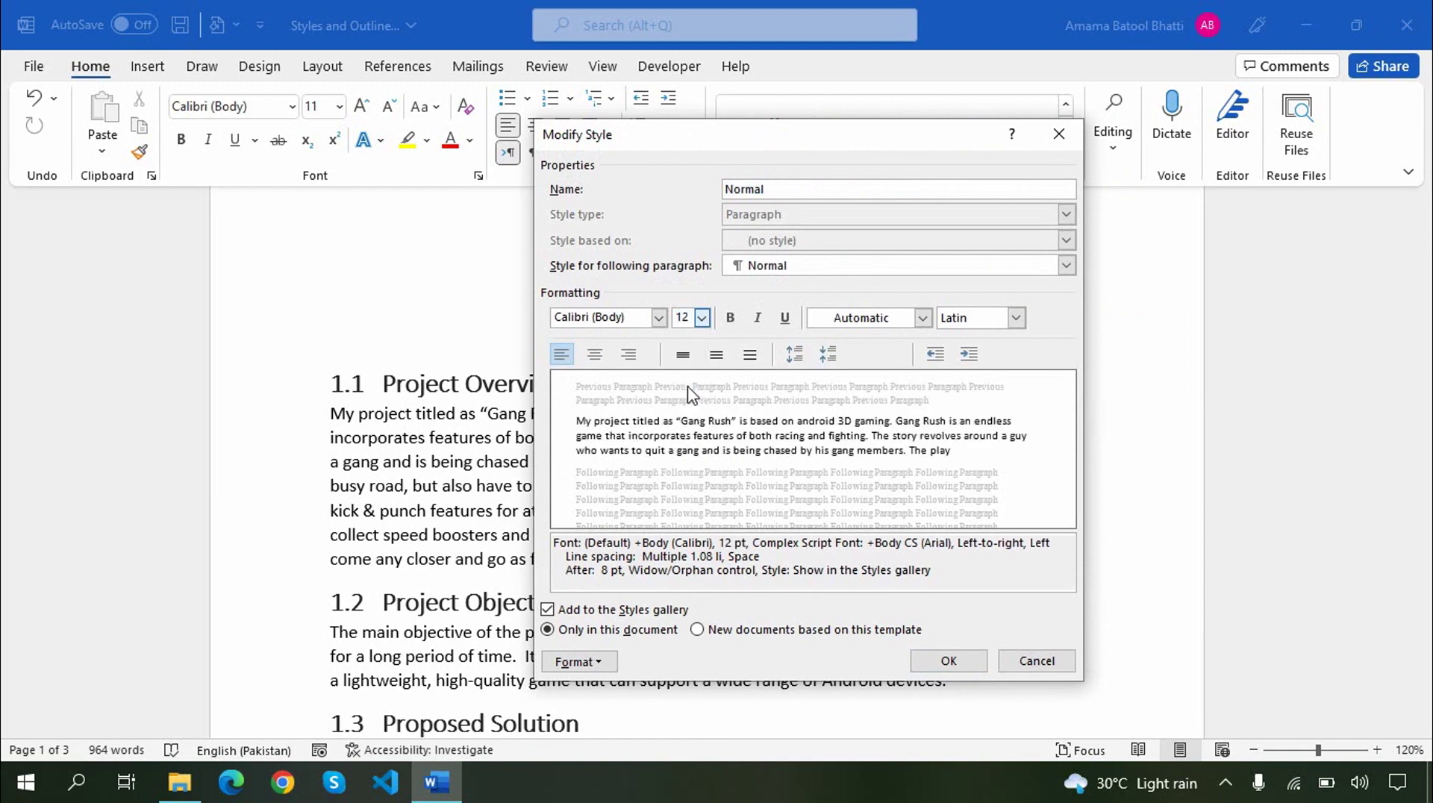
pyautogui.click(948, 662)
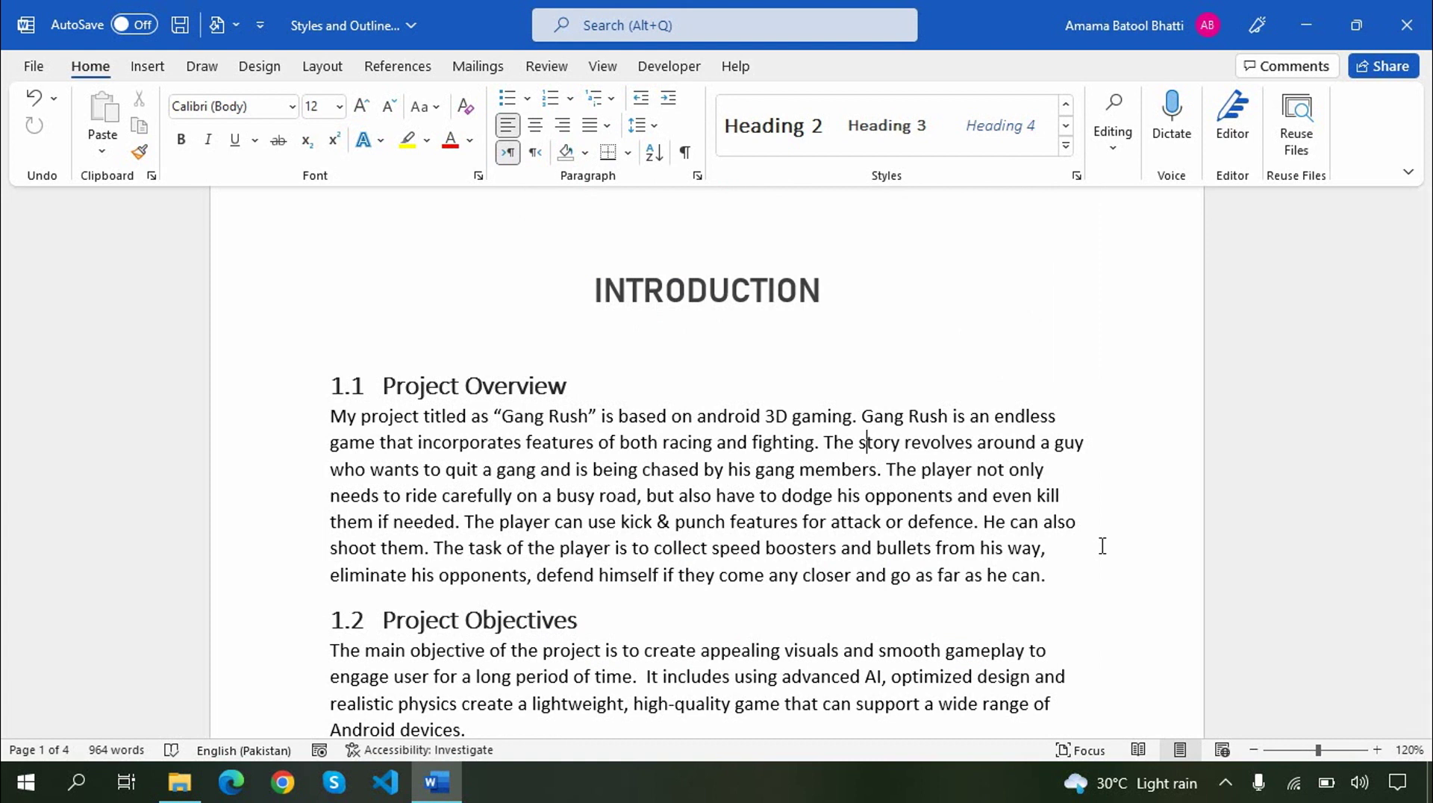
# Step: Set the Normal style's paragraph line spacing to 1.5 lines
pyautogui.click(1066, 146)
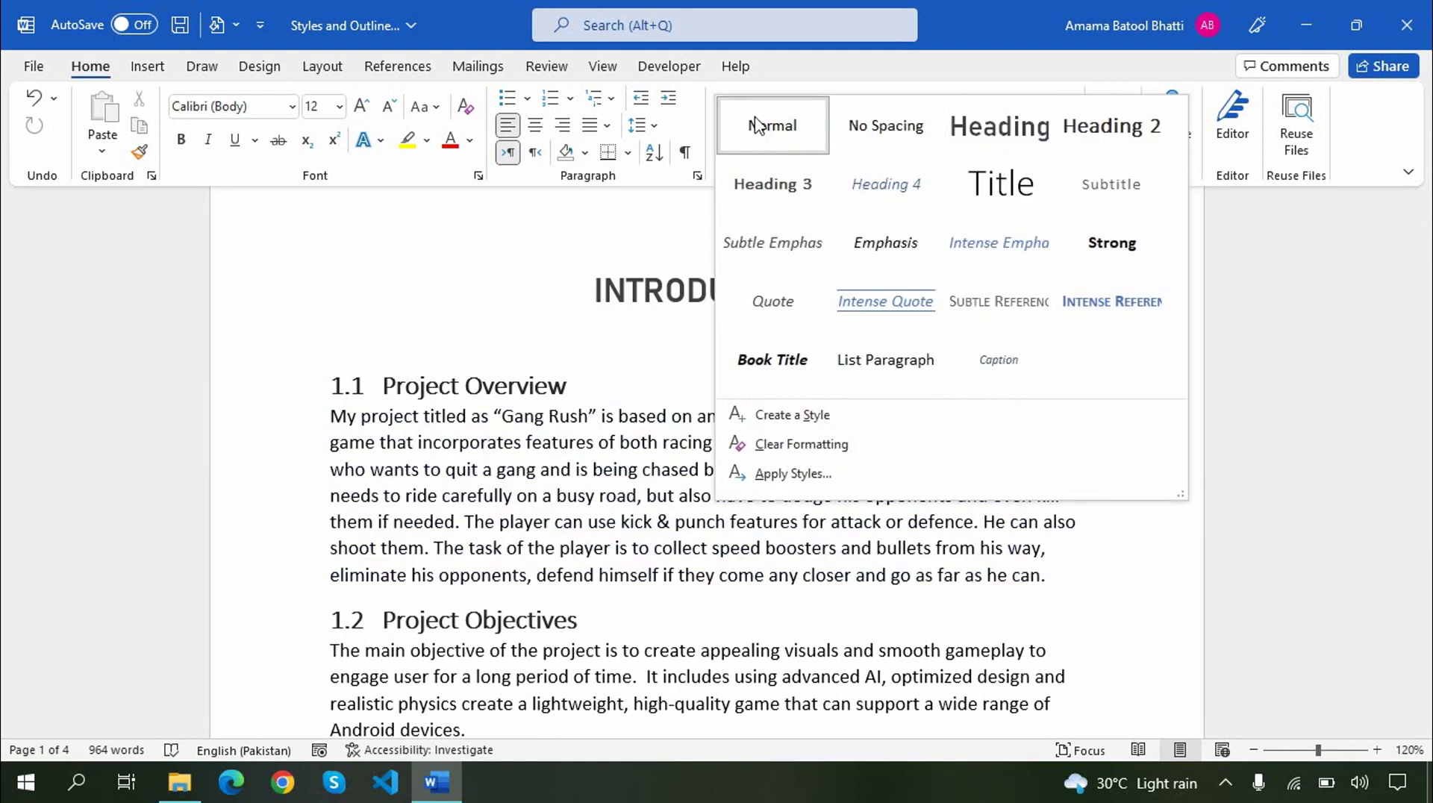
pyautogui.rightClick(757, 125)
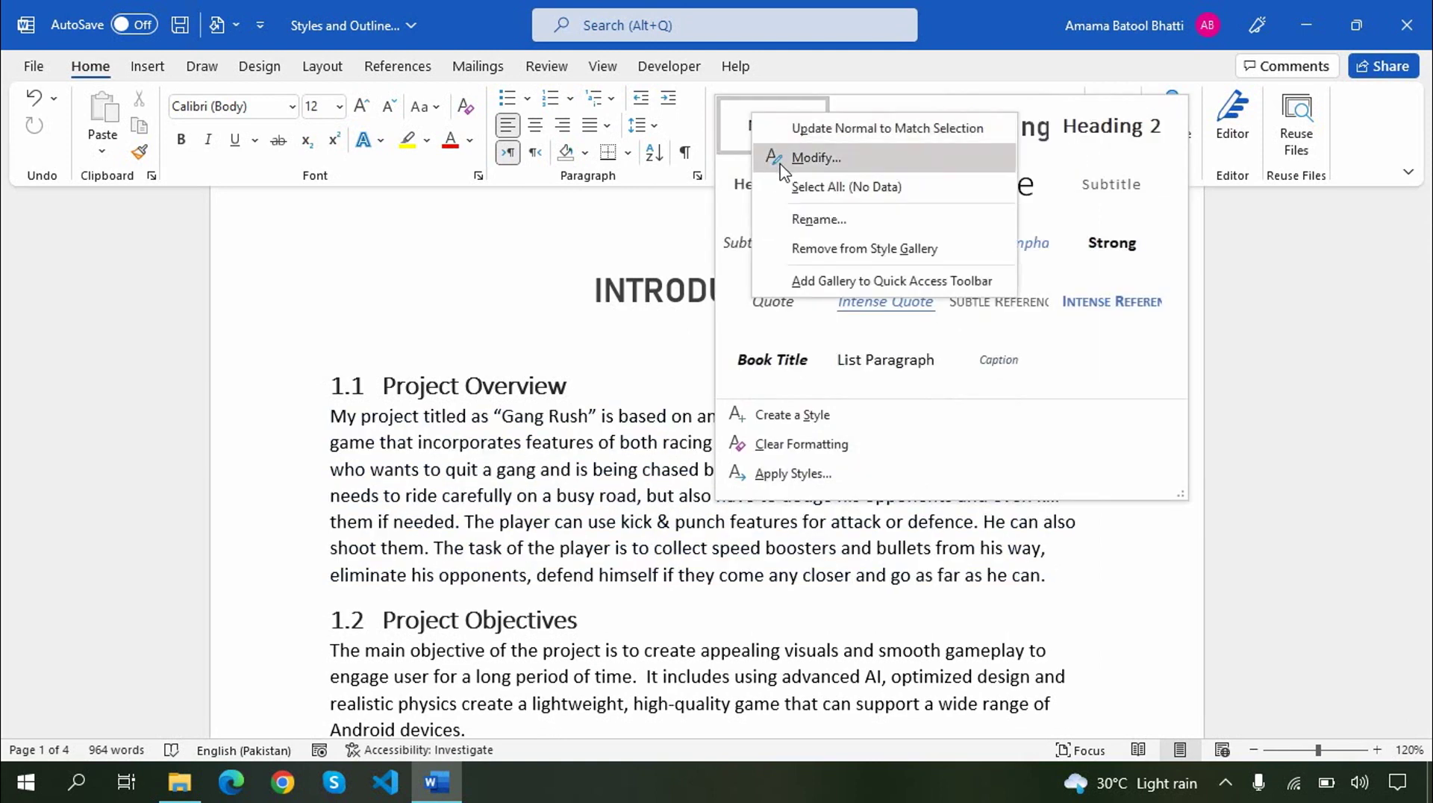
pyautogui.click(814, 157)
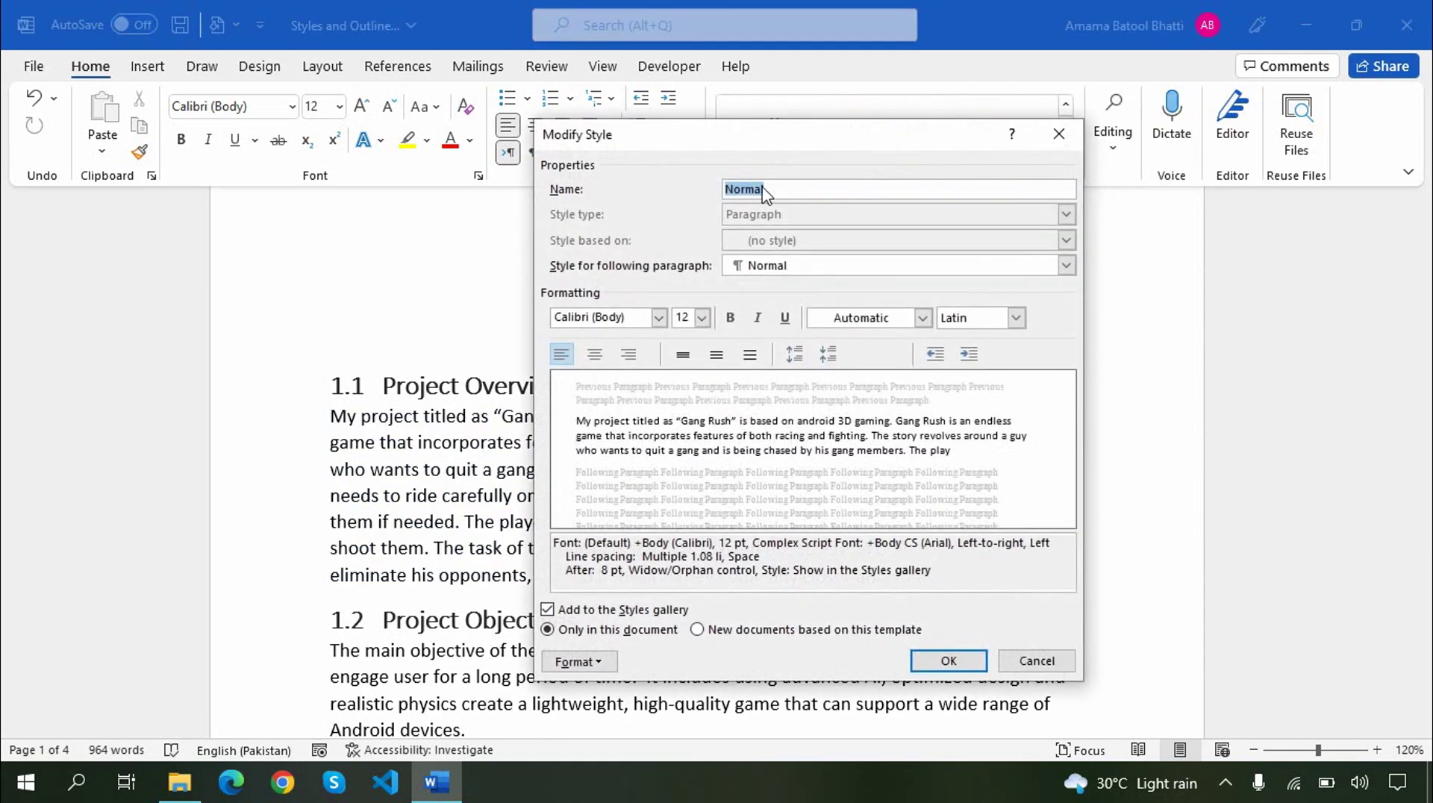
pyautogui.click(597, 664)
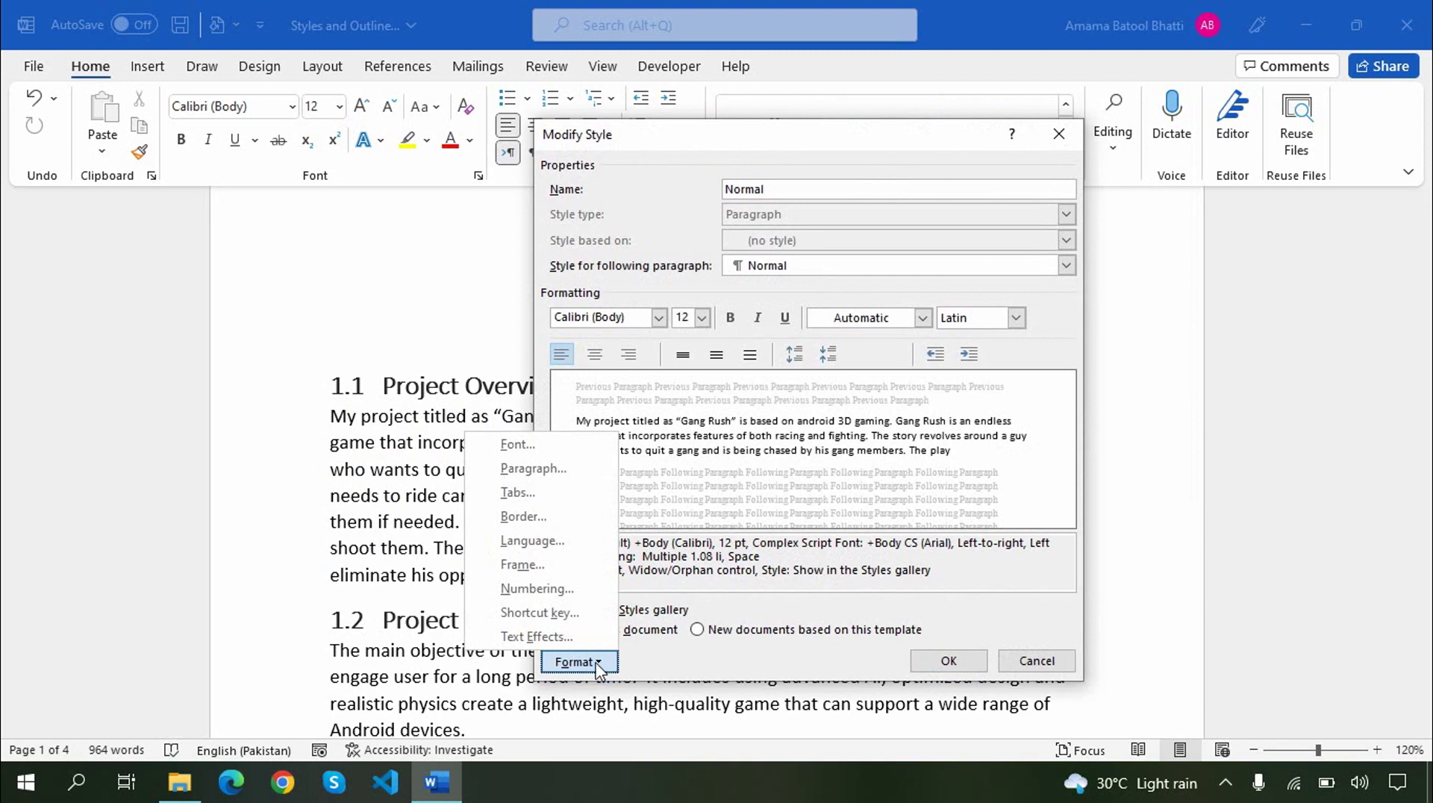
pyautogui.click(561, 470)
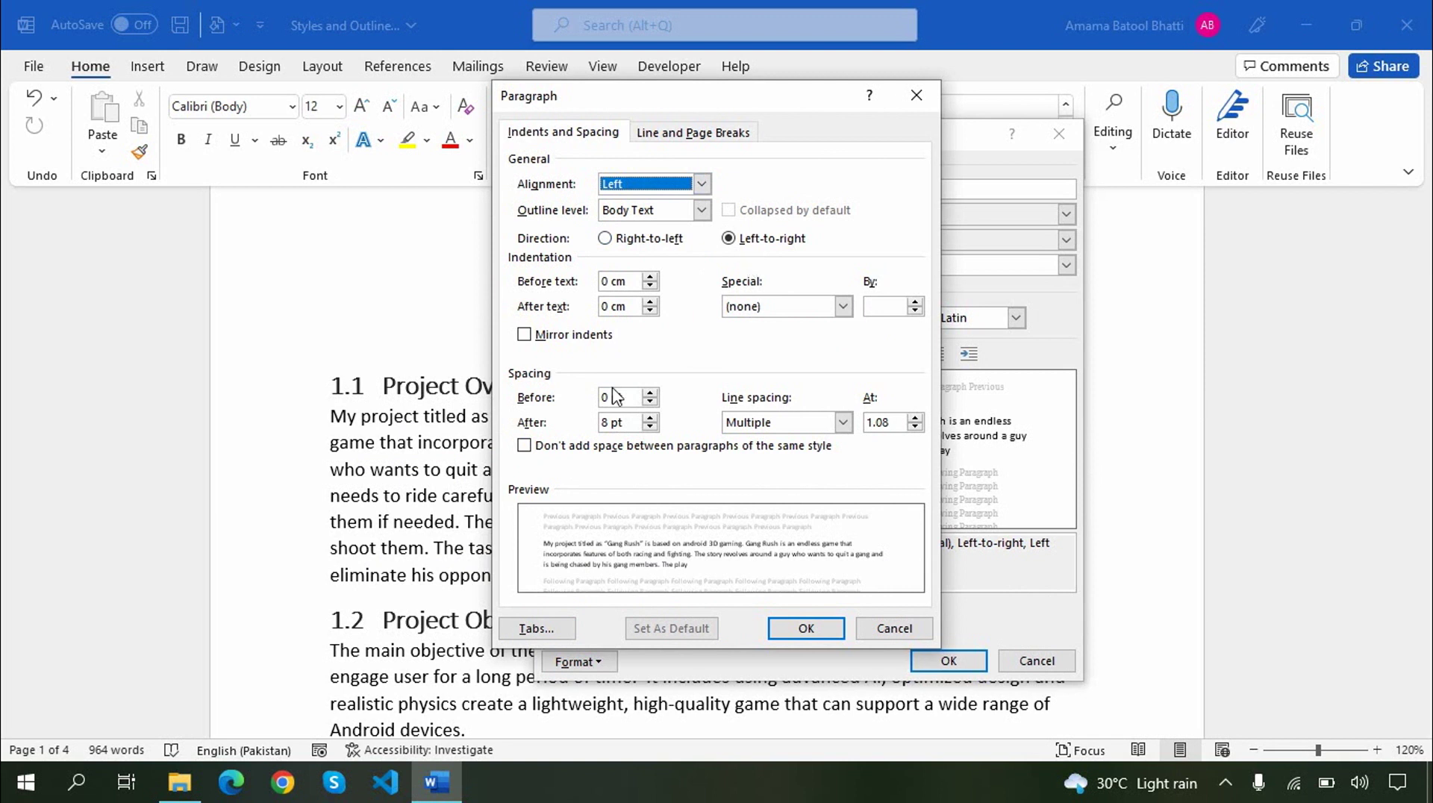
pyautogui.click(844, 423)
pyautogui.click(810, 455)
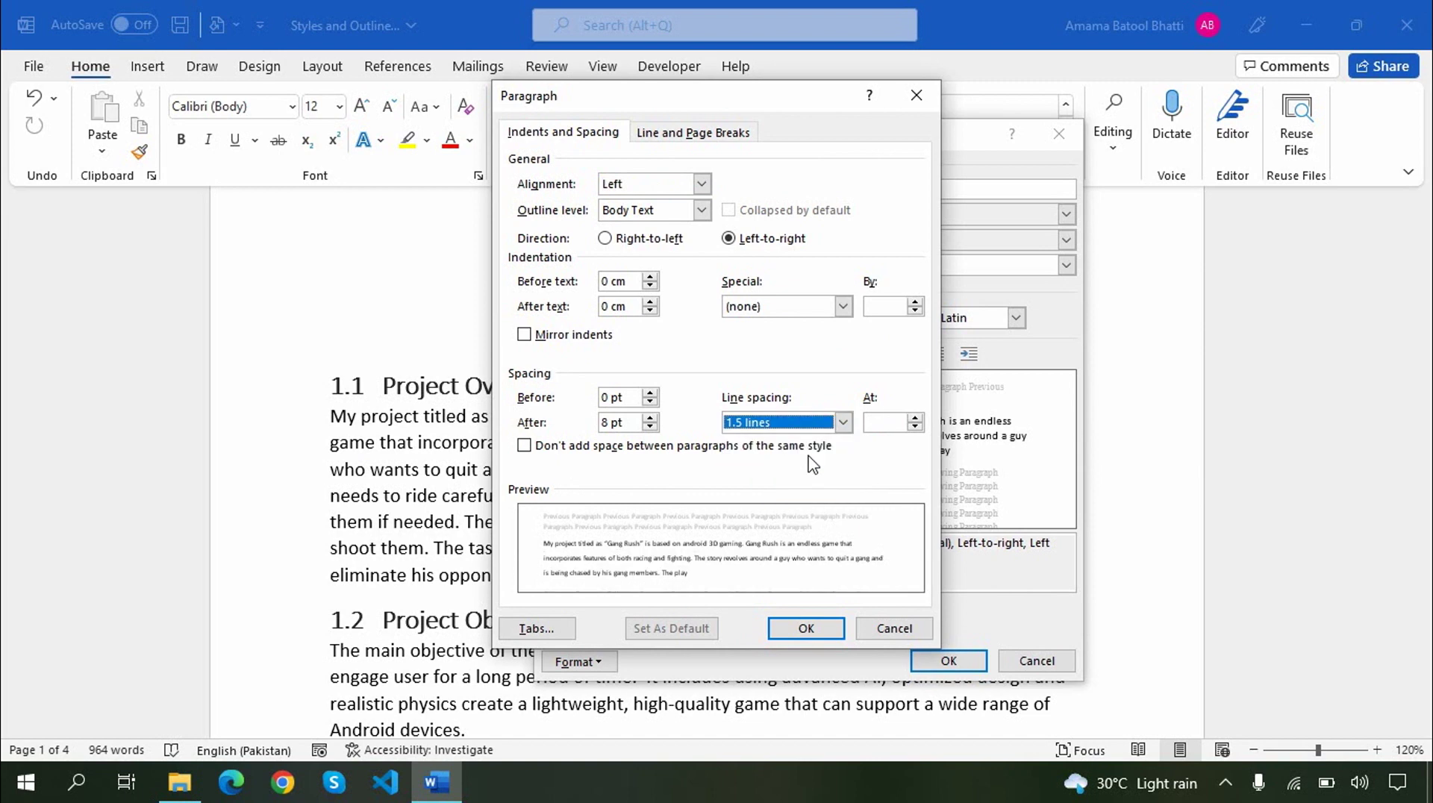
pyautogui.click(806, 628)
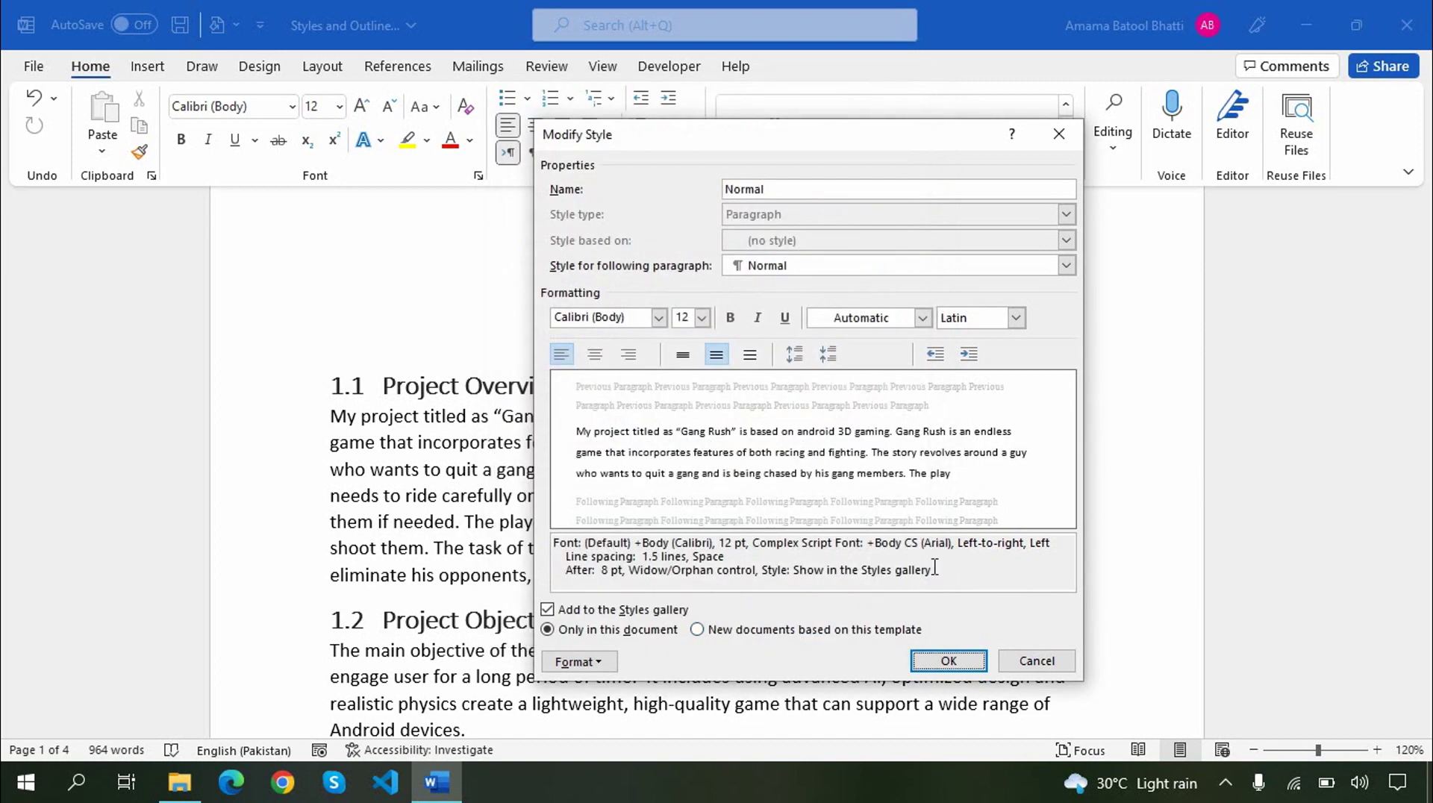
pyautogui.click(949, 663)
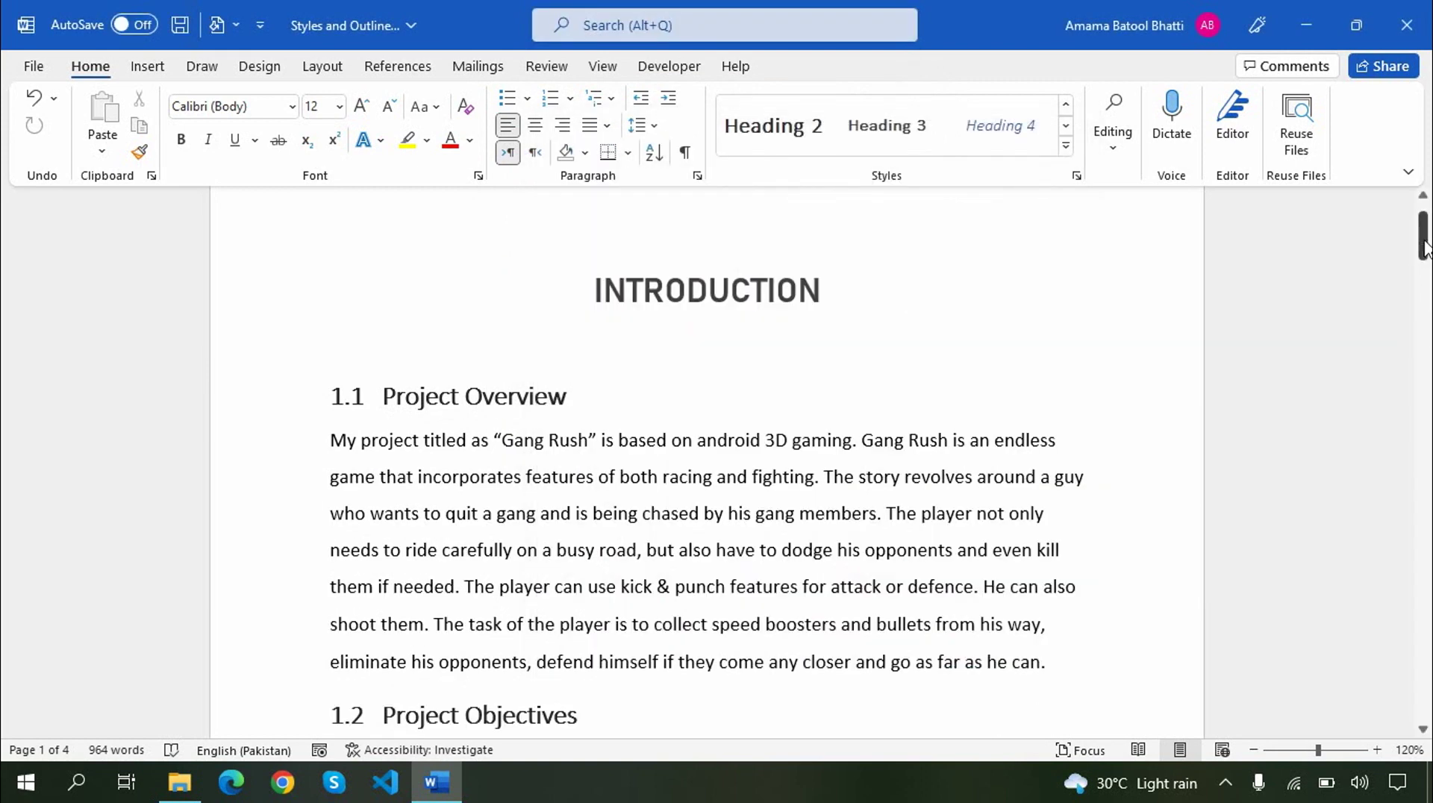
pyautogui.moveTo(1423, 256)
pyautogui.mouseDown()
pyautogui.moveTo(1427, 317)
pyautogui.moveTo(1427, 239)
pyautogui.mouseUp()
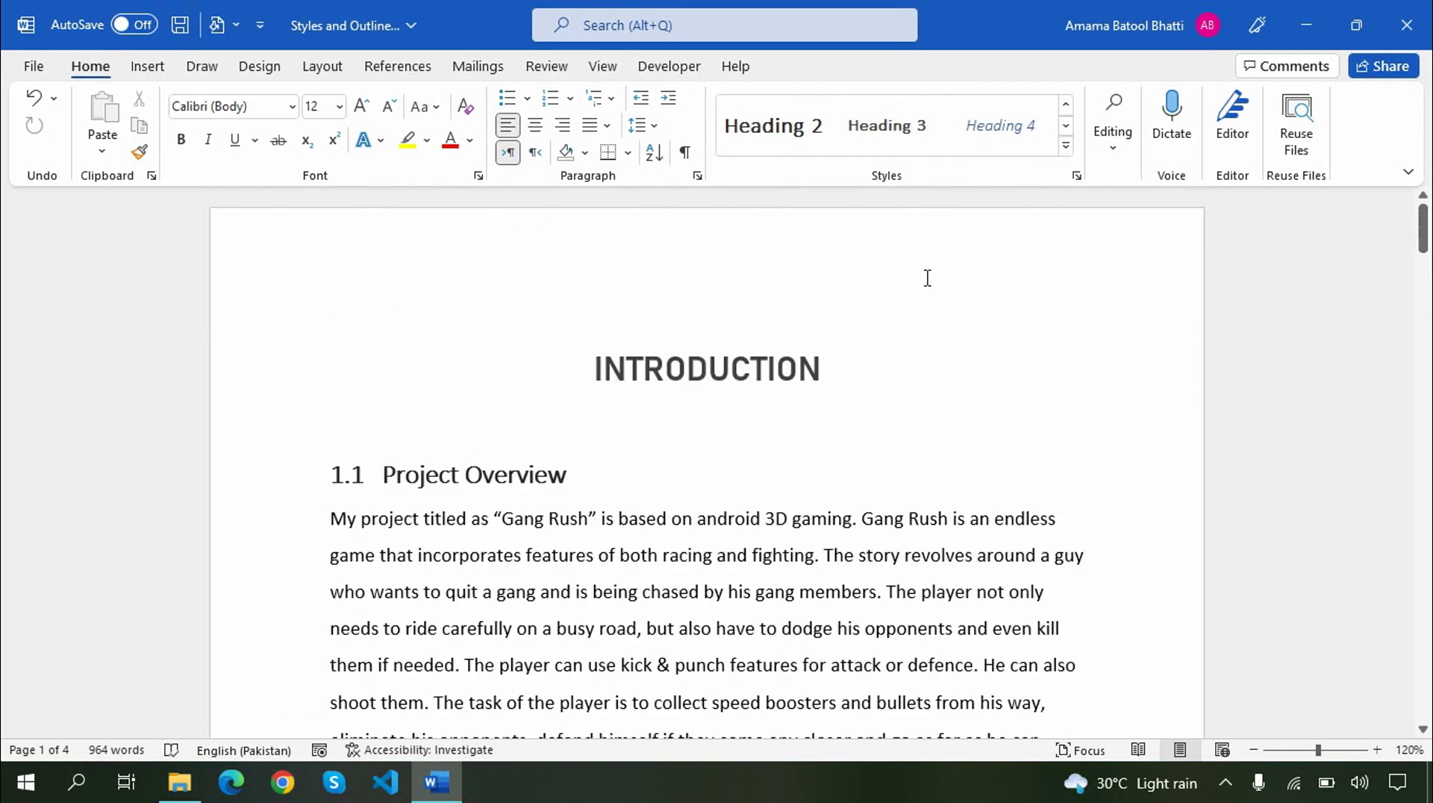
# Step: Insert a blank page before INTRODUCTION and place the cursor on it
pyautogui.click(593, 369)
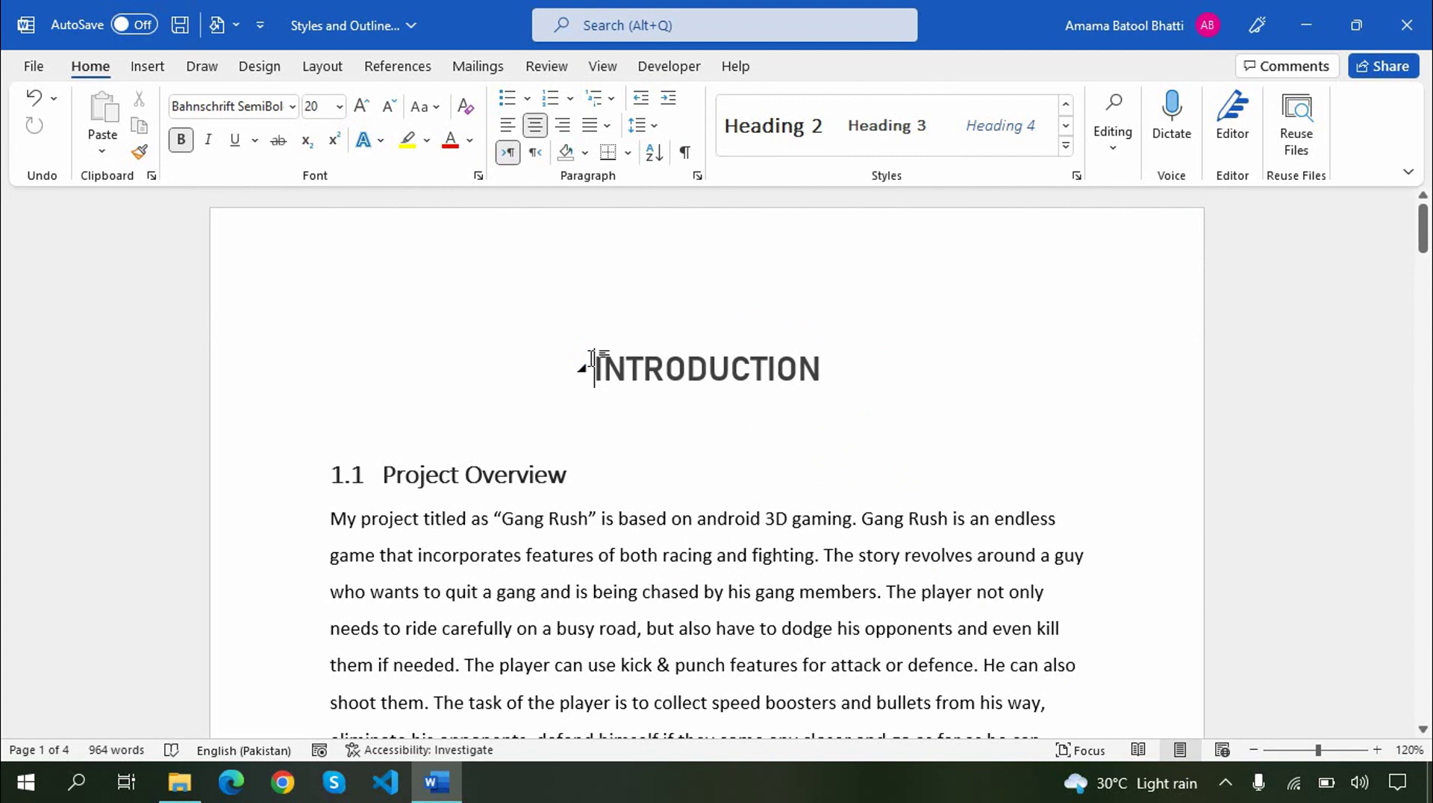
pyautogui.click(153, 68)
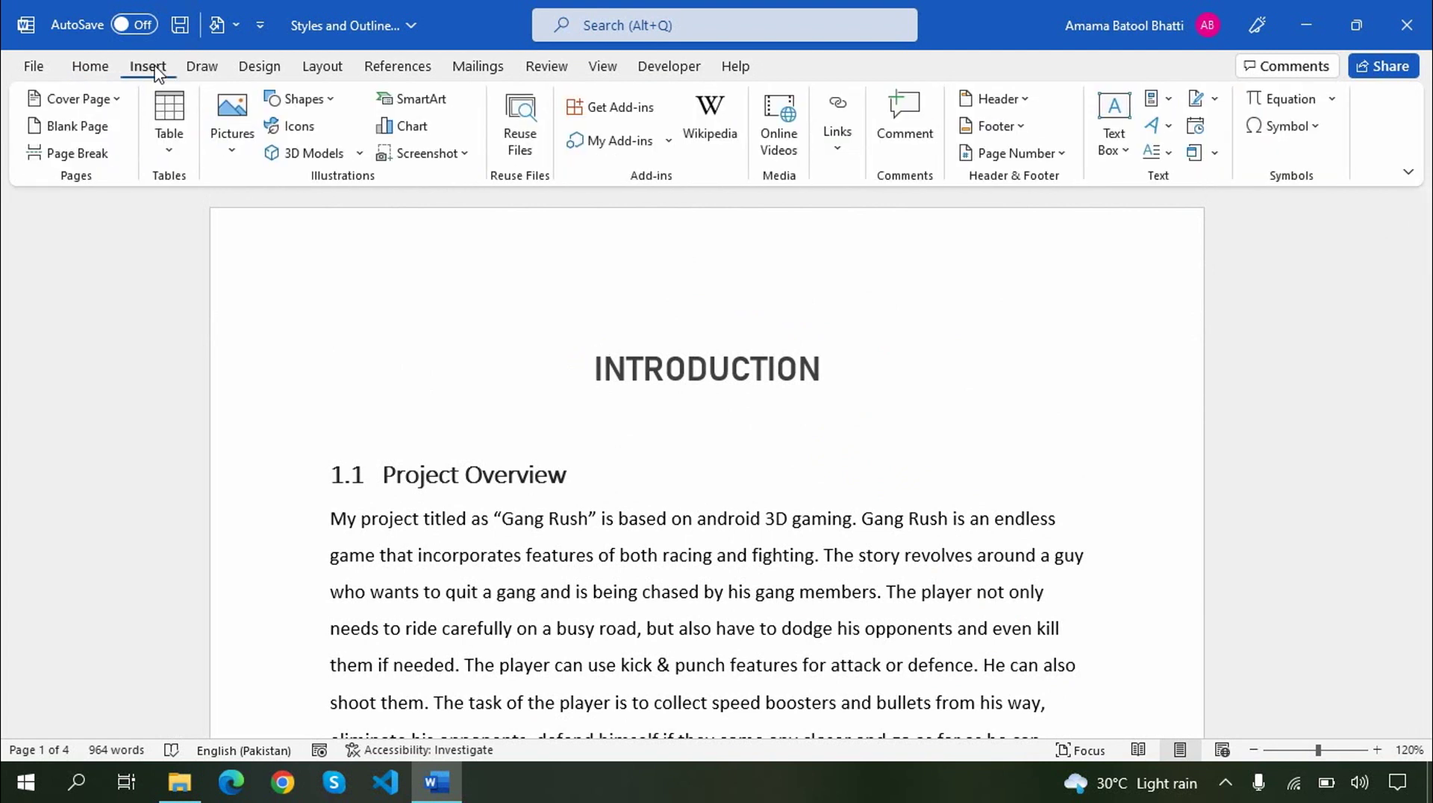
pyautogui.click(99, 136)
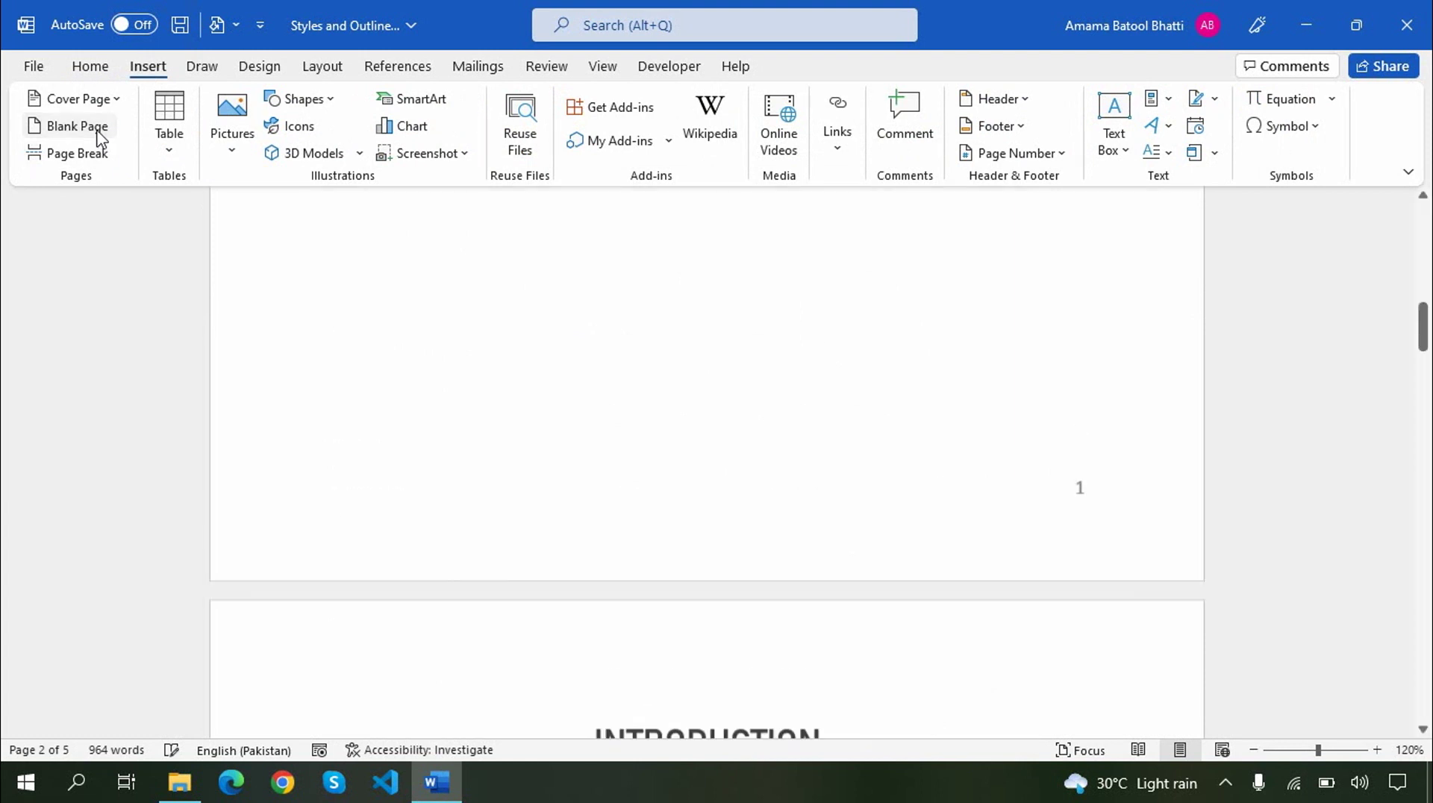
pyautogui.moveTo(1422, 302); pyautogui.dragTo(1424, 310)
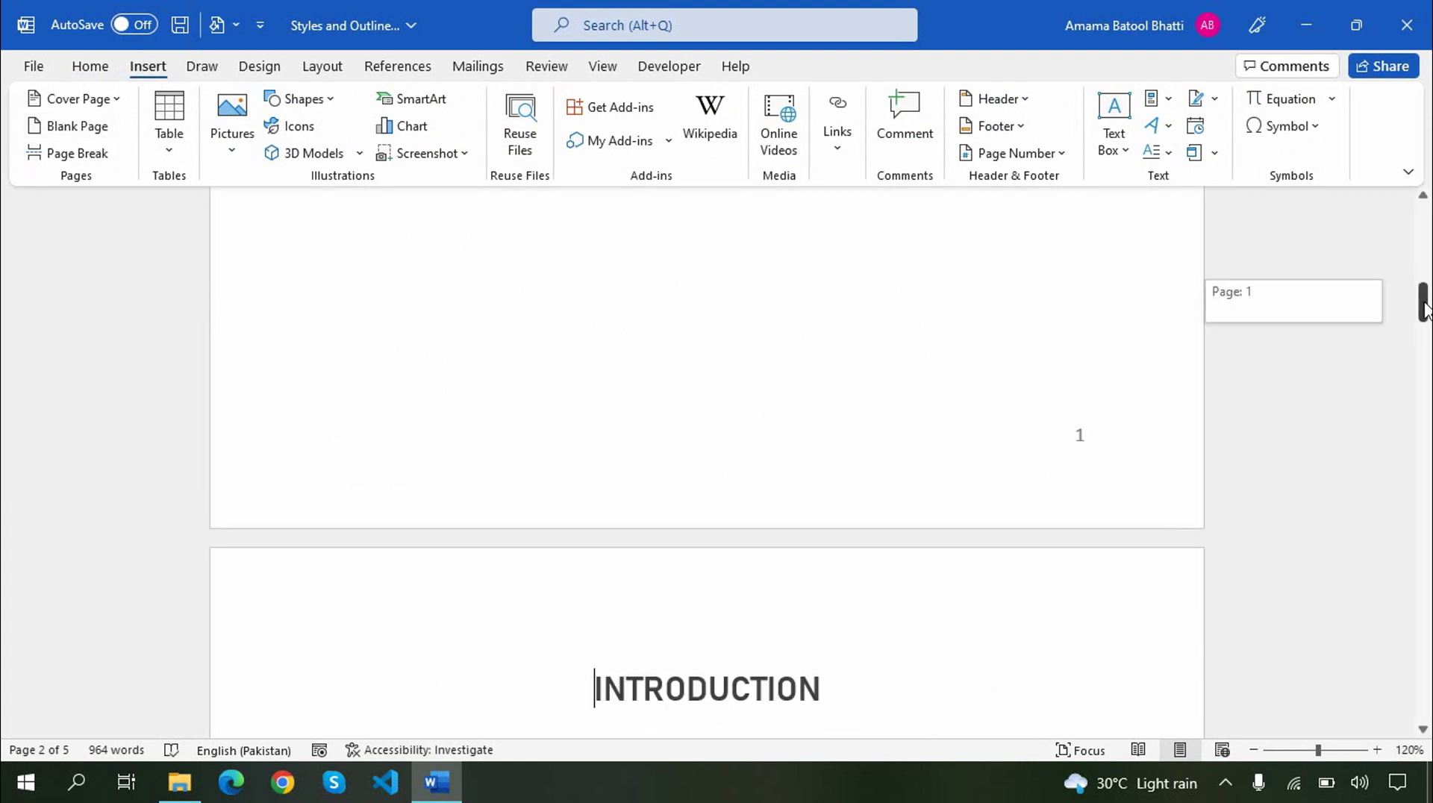
pyautogui.moveTo(1424, 310); pyautogui.dragTo(1424, 226)
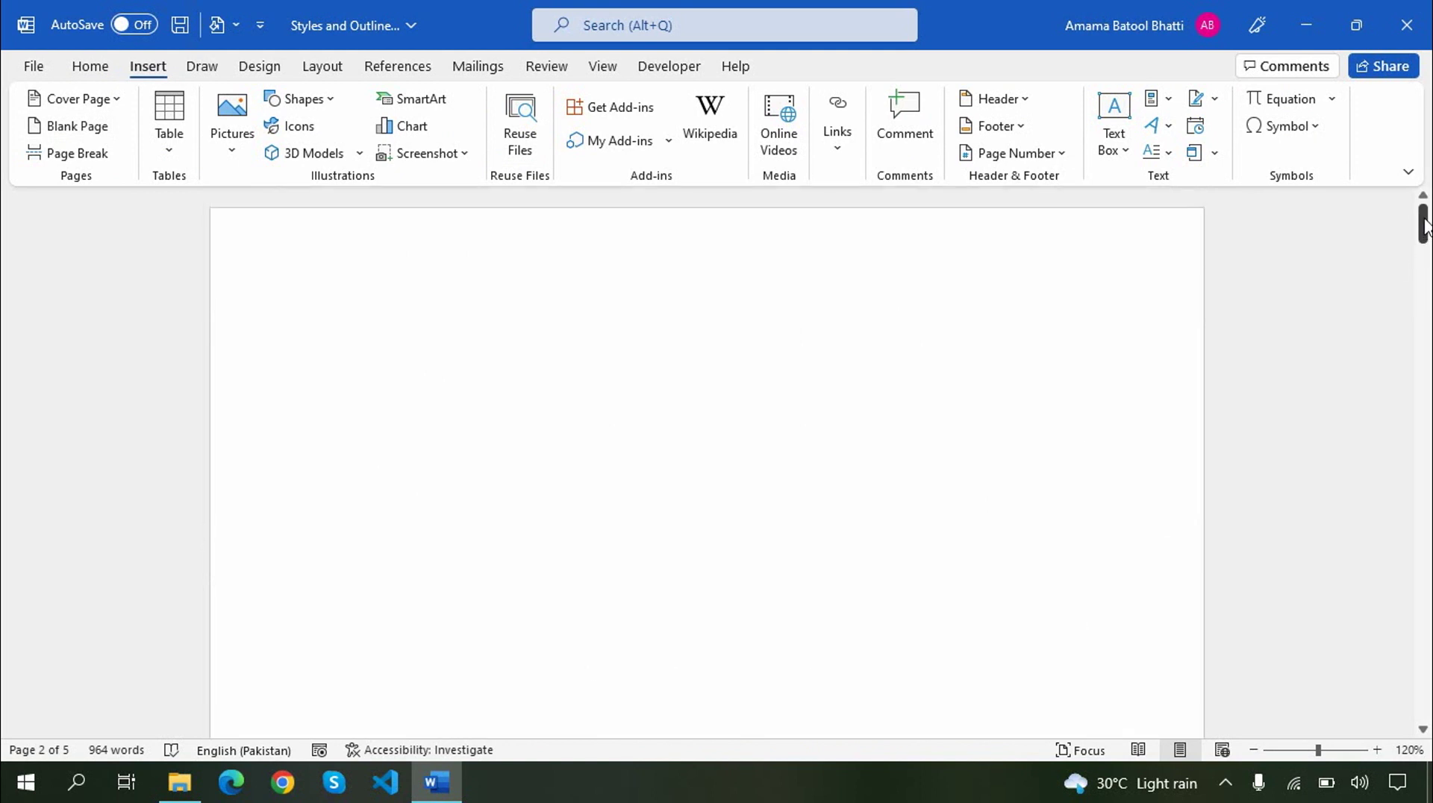
pyautogui.click(603, 338)
pyautogui.click(403, 68)
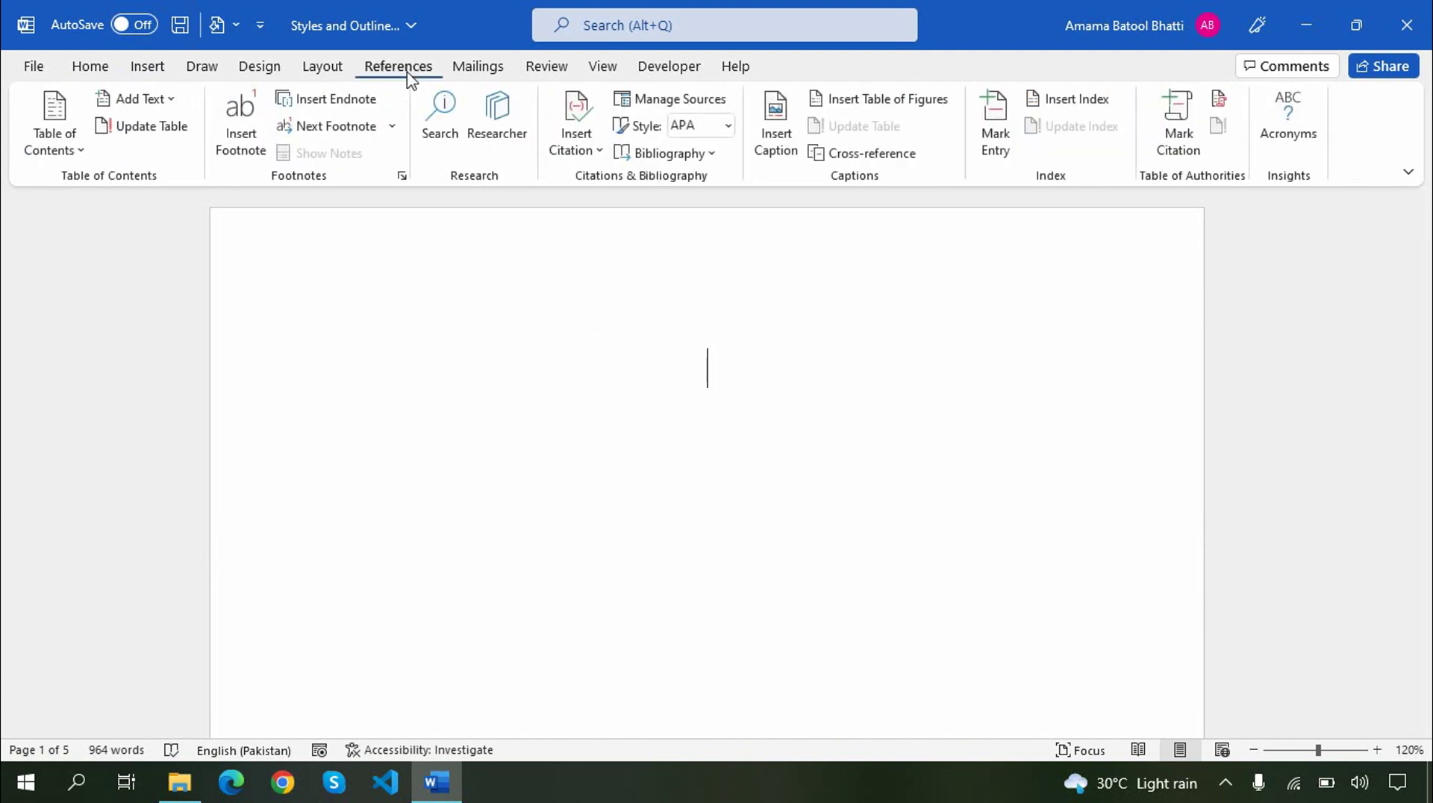
# Step: Insert the Automatic Table 2 table of contents on the blank first page
pyautogui.click(69, 147)
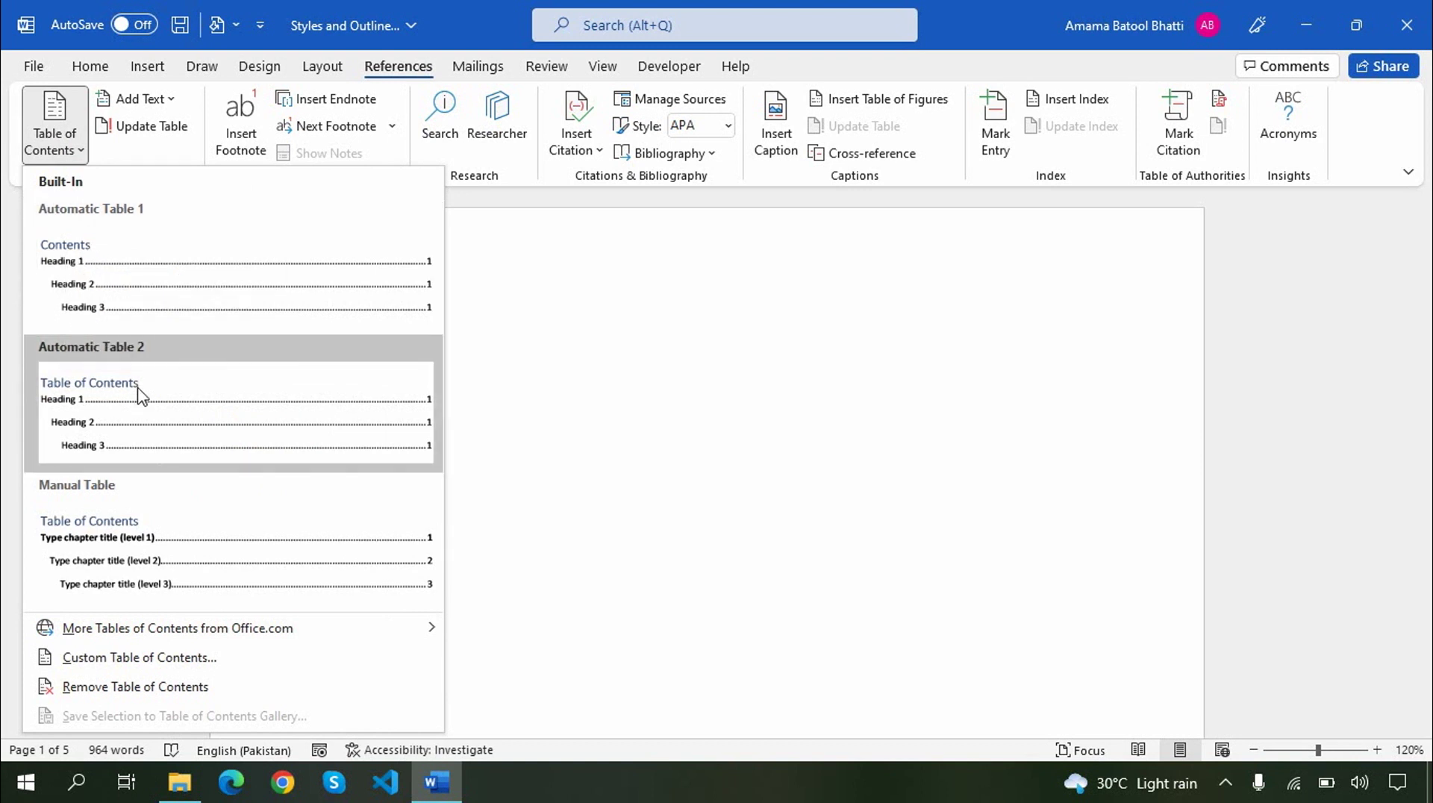
pyautogui.click(181, 403)
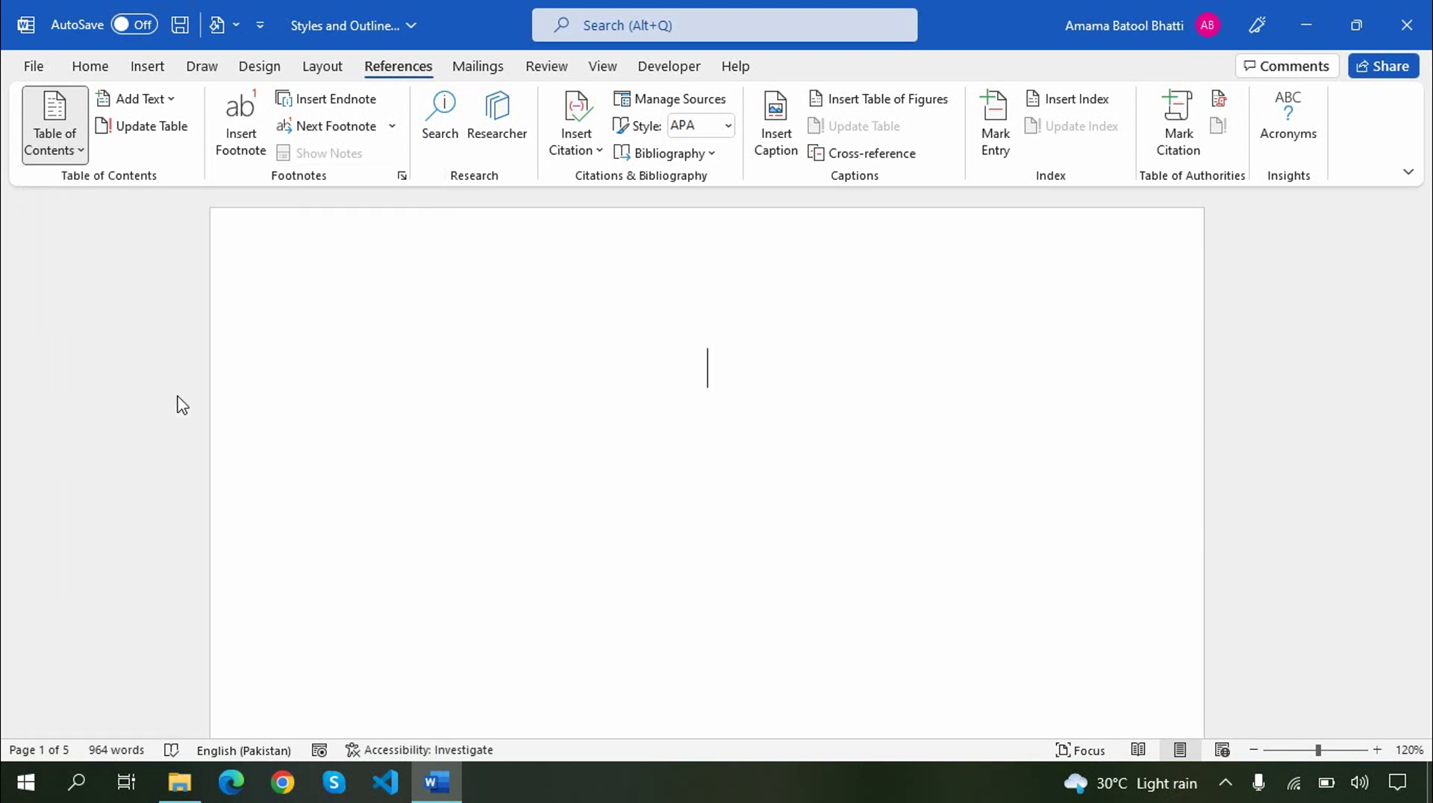
pyautogui.moveTo(1424, 280); pyautogui.dragTo(1424, 224)
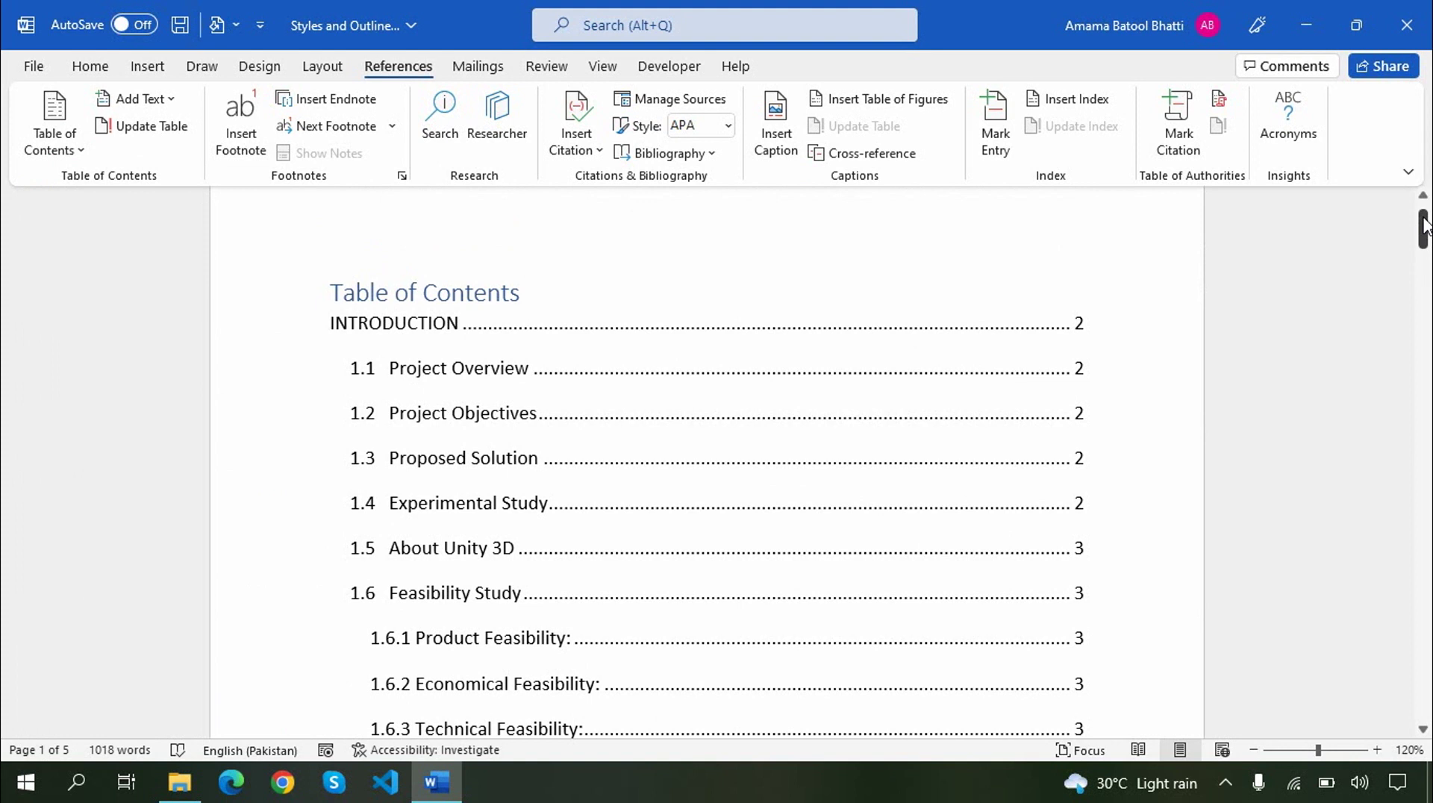
# Step: Update the table of contents field so its entries and page numbers reflect the current document
pyautogui.moveTo(1423, 224); pyautogui.dragTo(1424, 222)
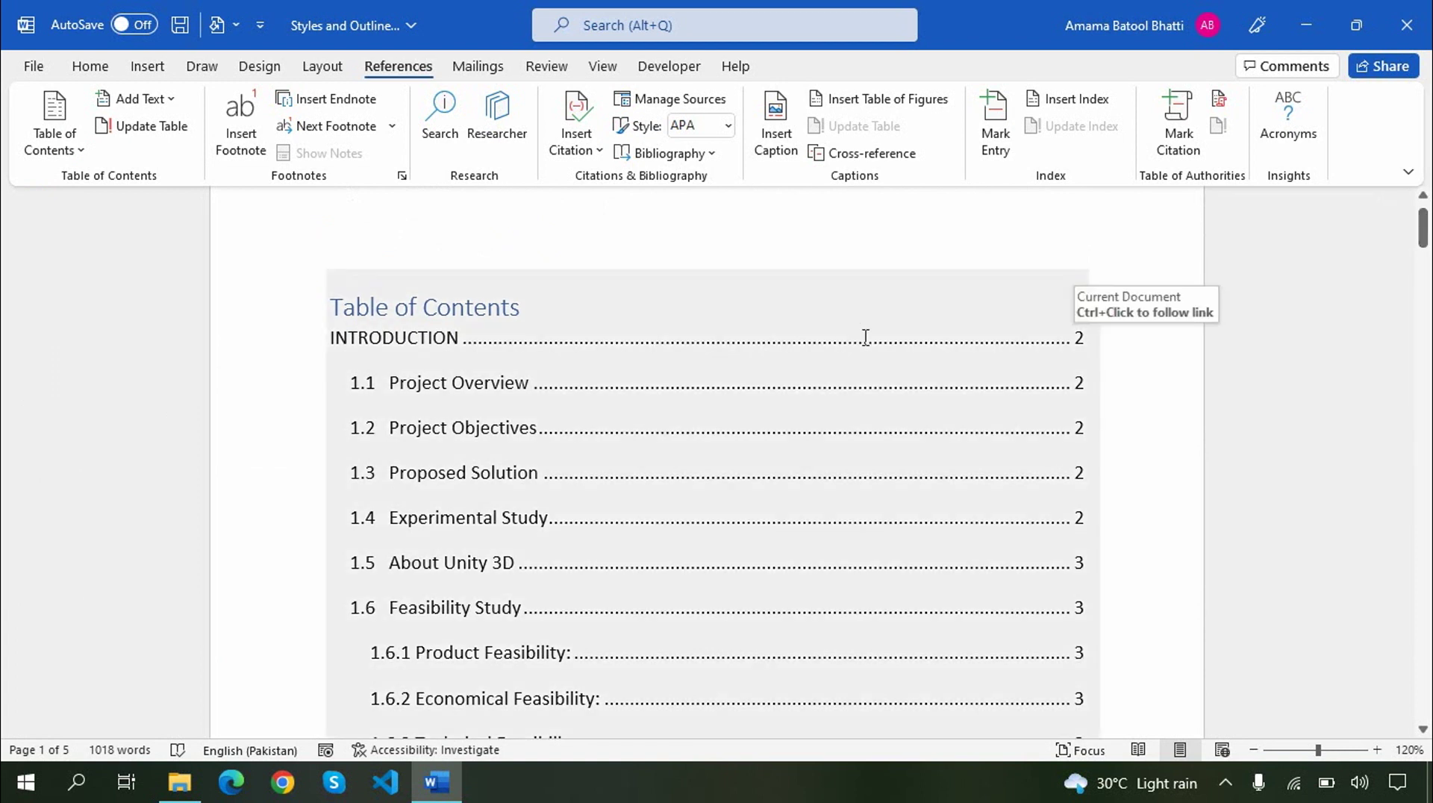
pyautogui.click(865, 337)
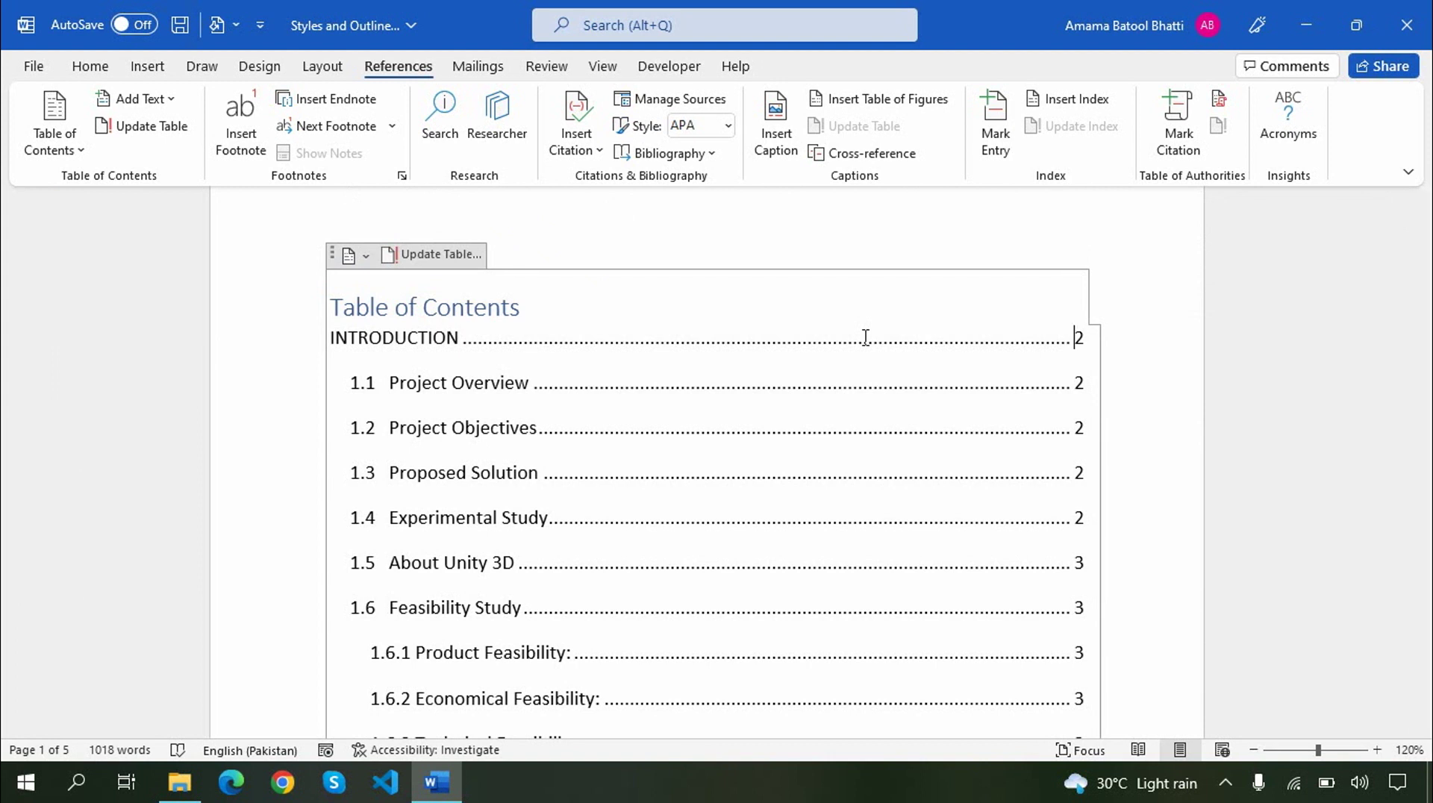
pyautogui.click(446, 258)
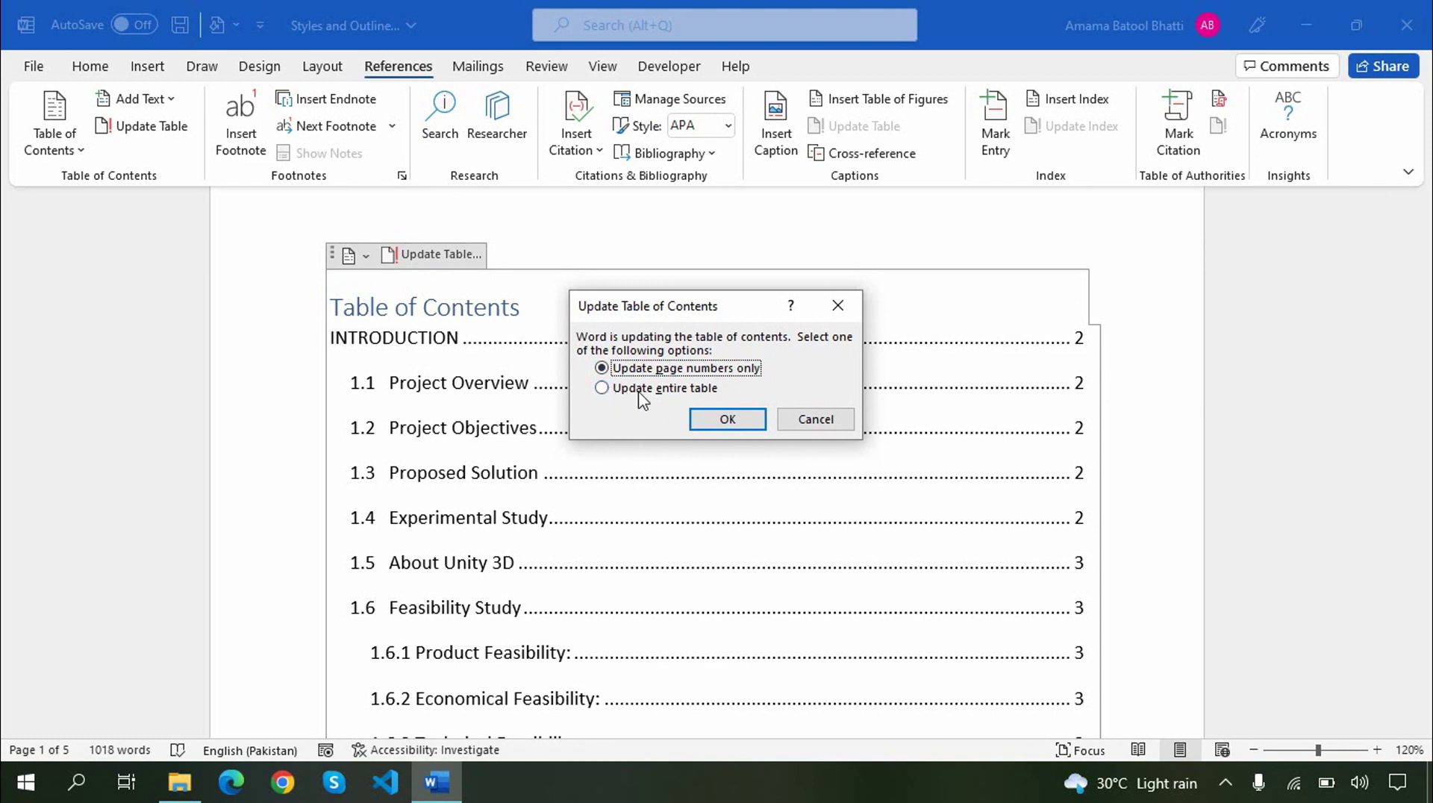
pyautogui.click(727, 418)
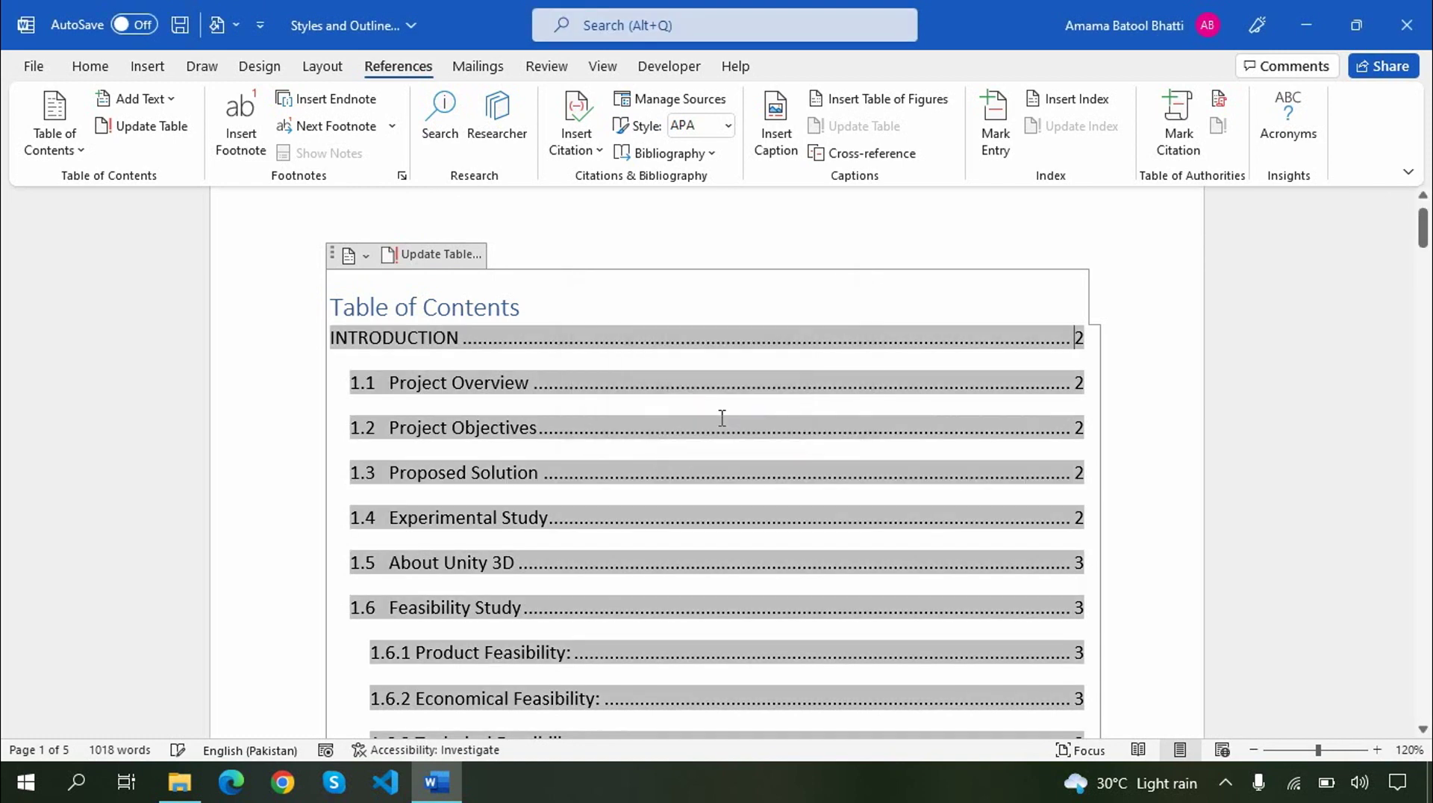
pyautogui.click(1121, 277)
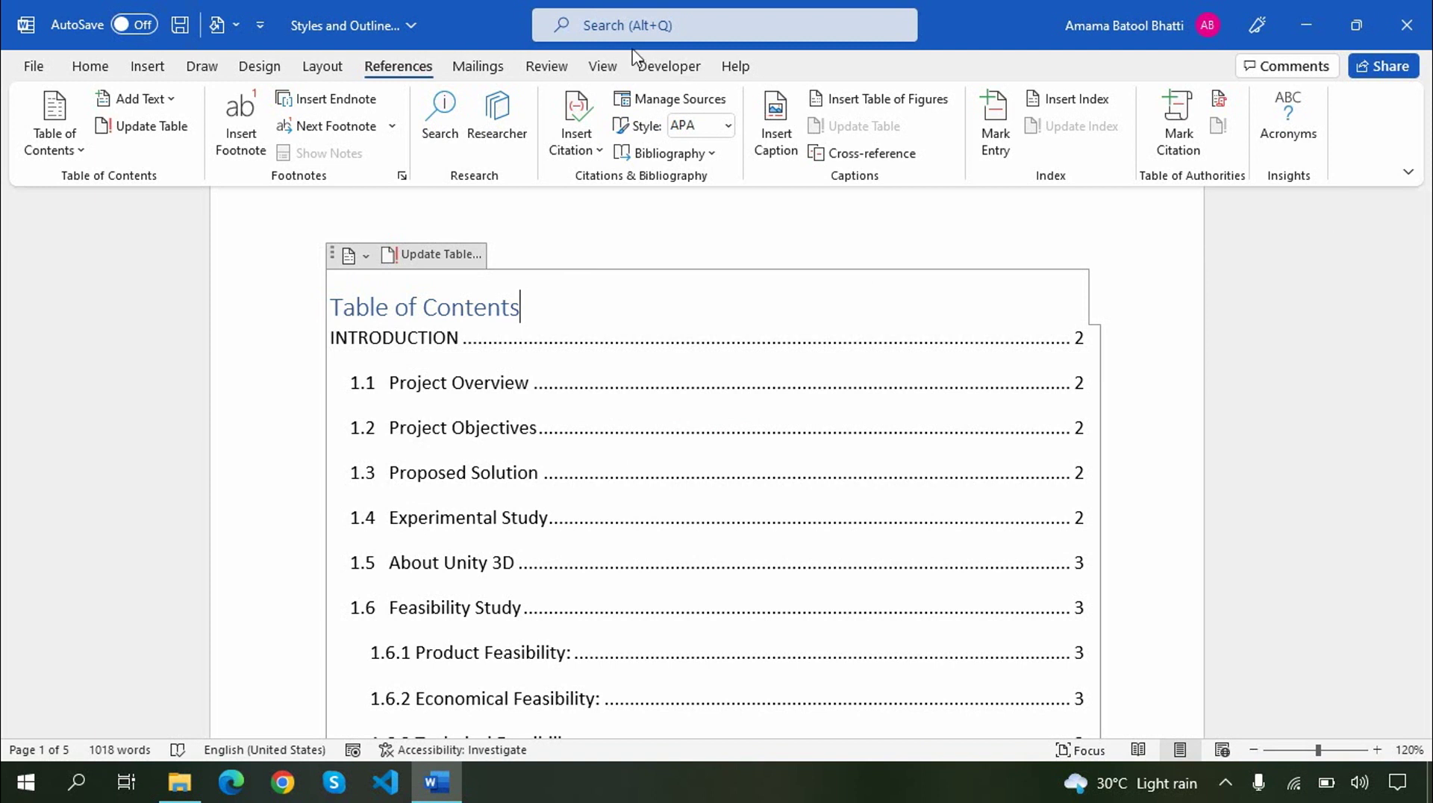
# Step: Show the heading Navigation pane and jump to sections 1.4 and 1.6.2
pyautogui.click(614, 67)
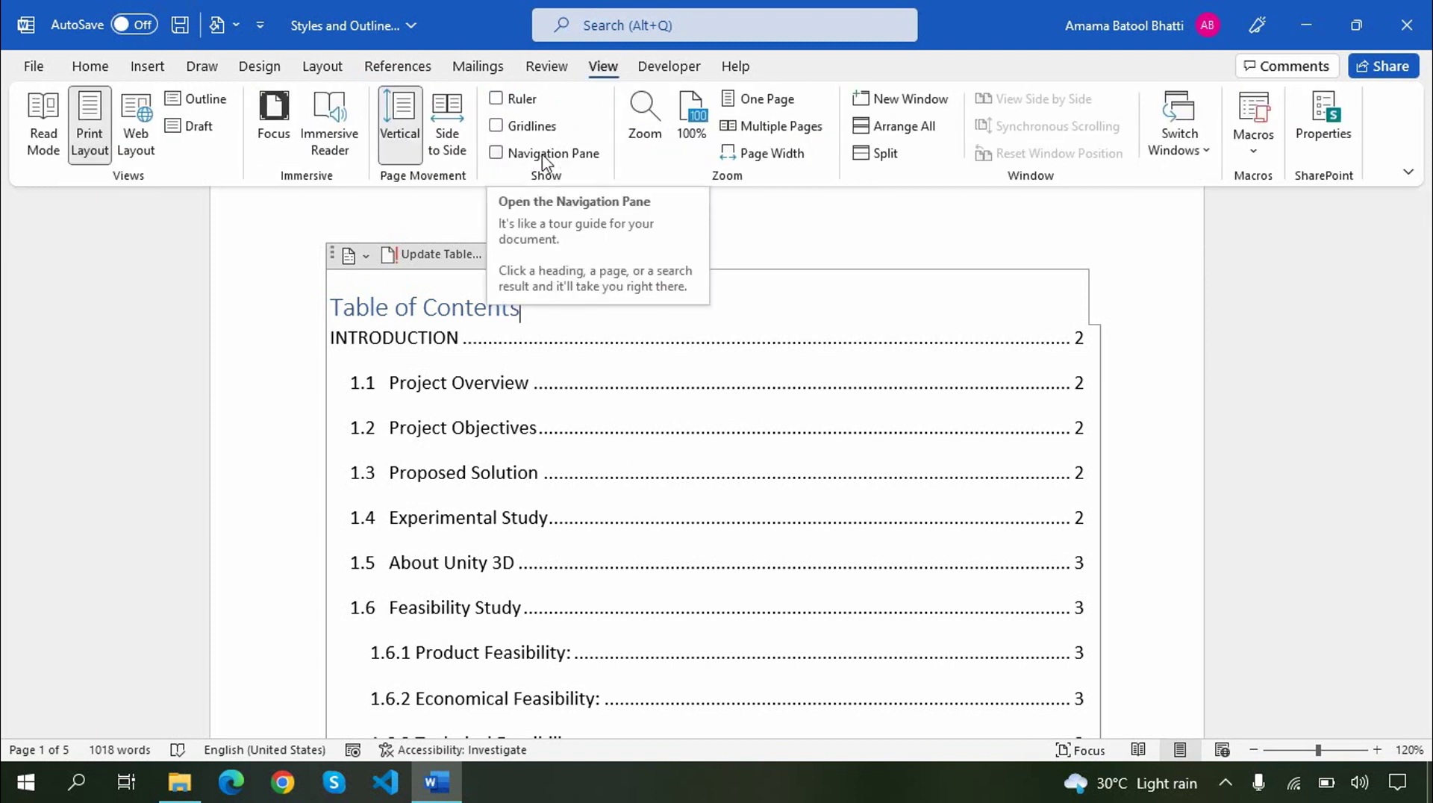
pyautogui.click(497, 155)
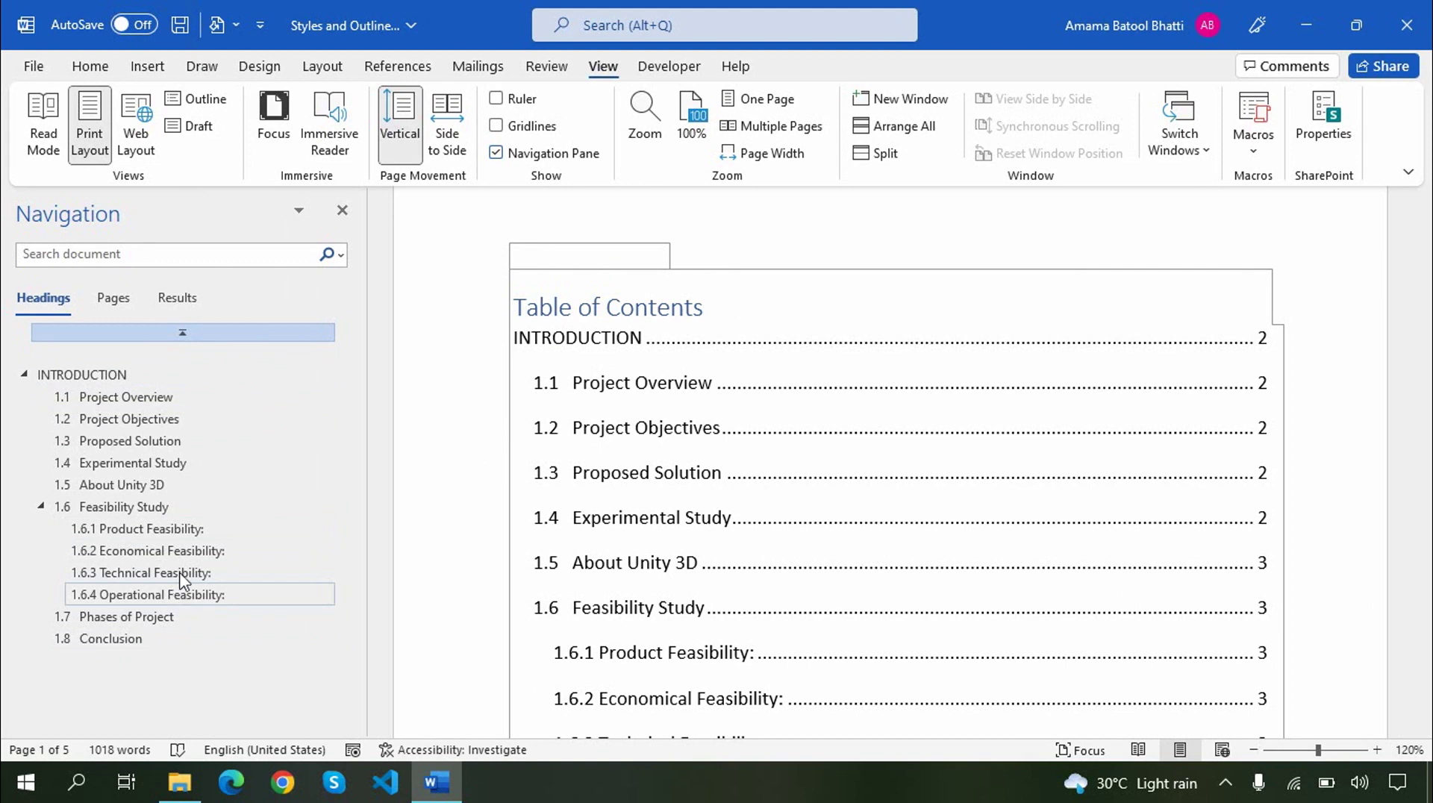
pyautogui.click(142, 468)
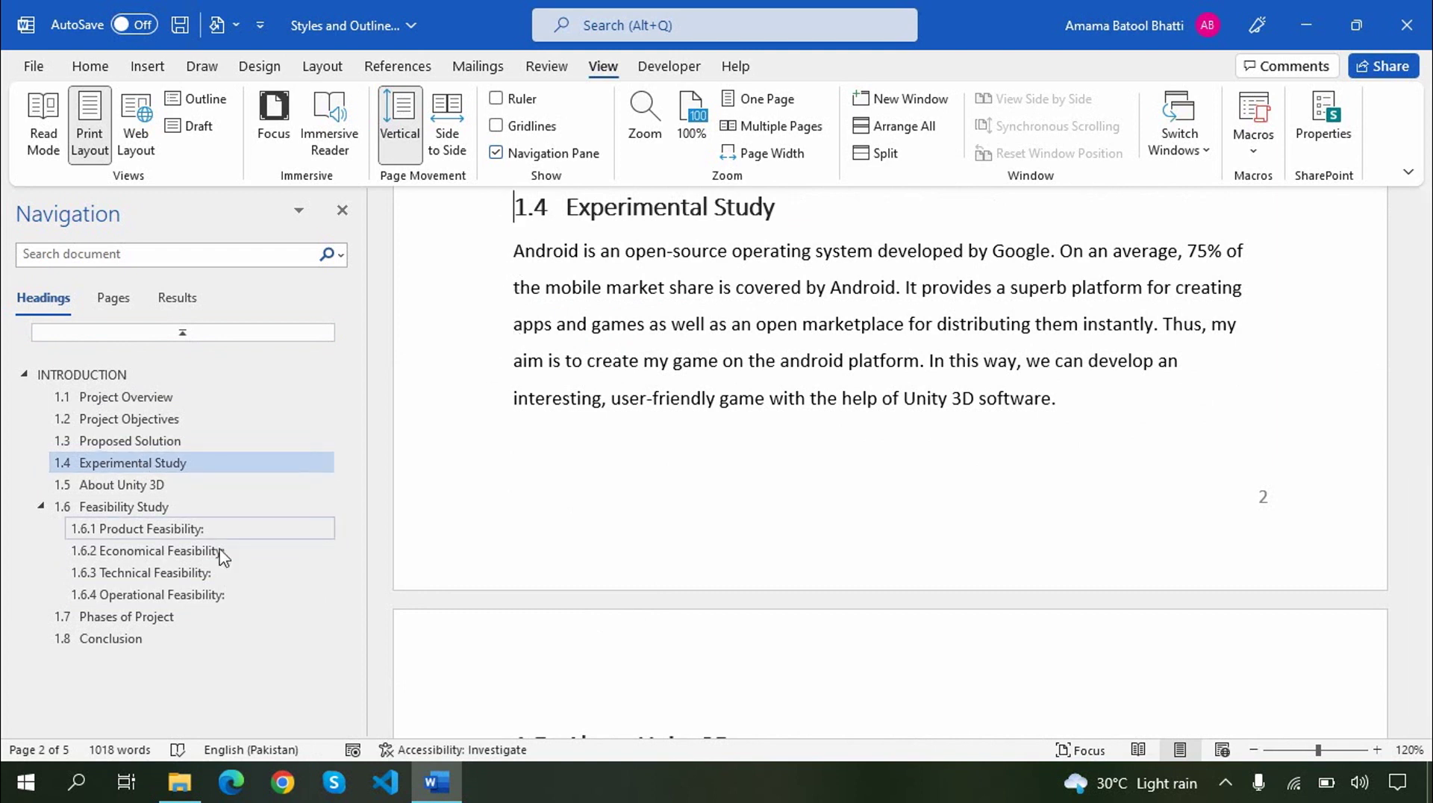
pyautogui.click(186, 550)
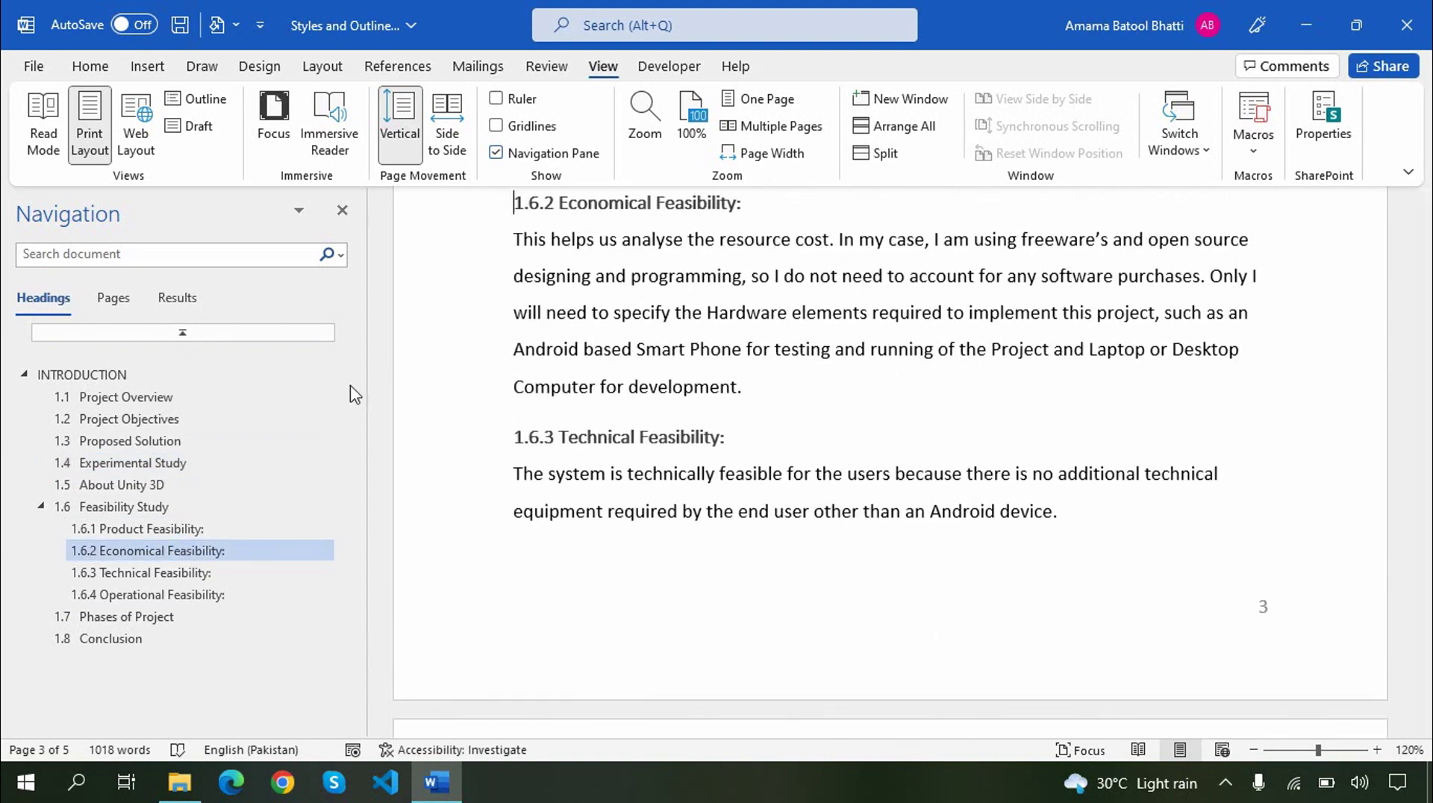
# Step: Jump to page 4 using the page thumbnails, then close the Navigation pane
pyautogui.click(113, 306)
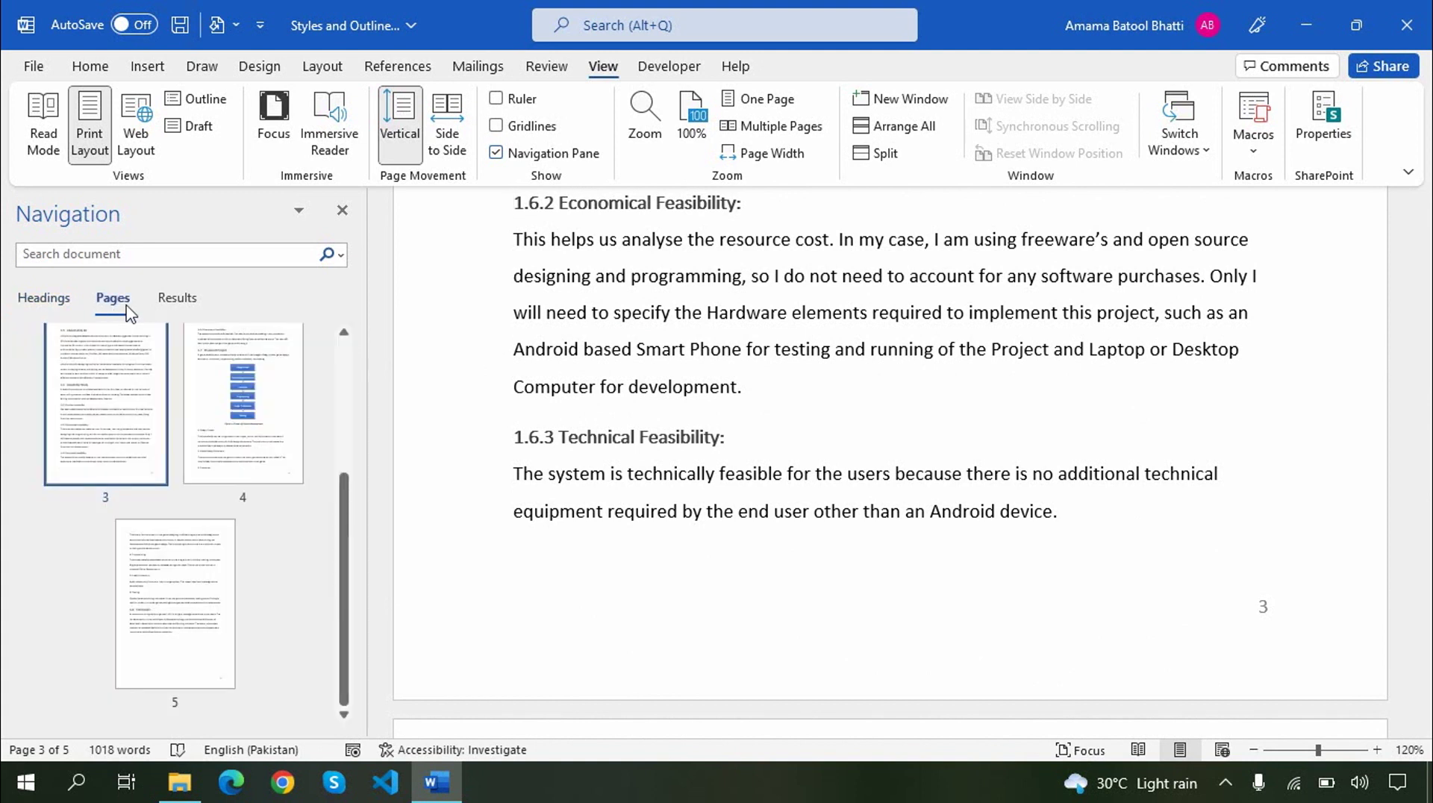
pyautogui.click(258, 419)
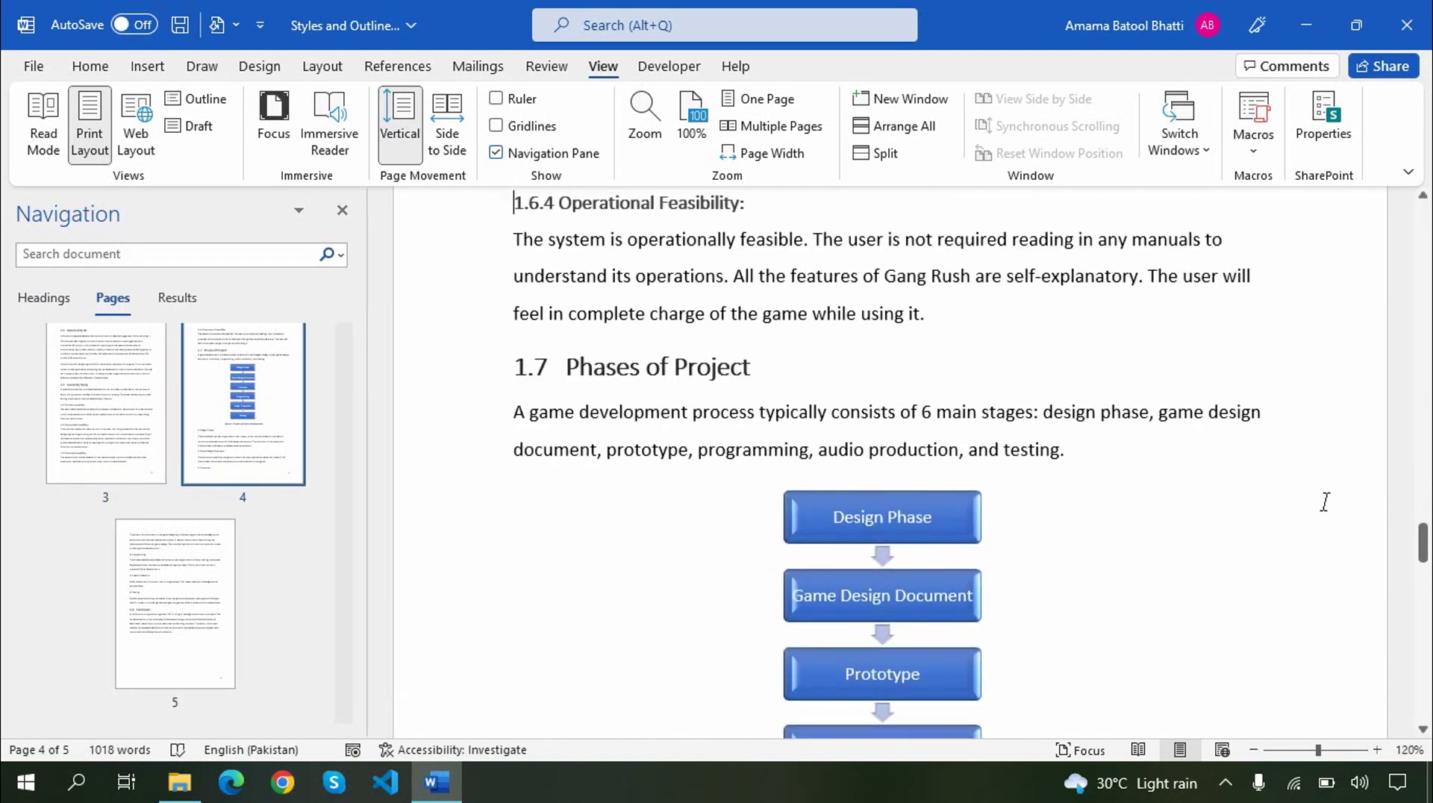
pyautogui.click(342, 214)
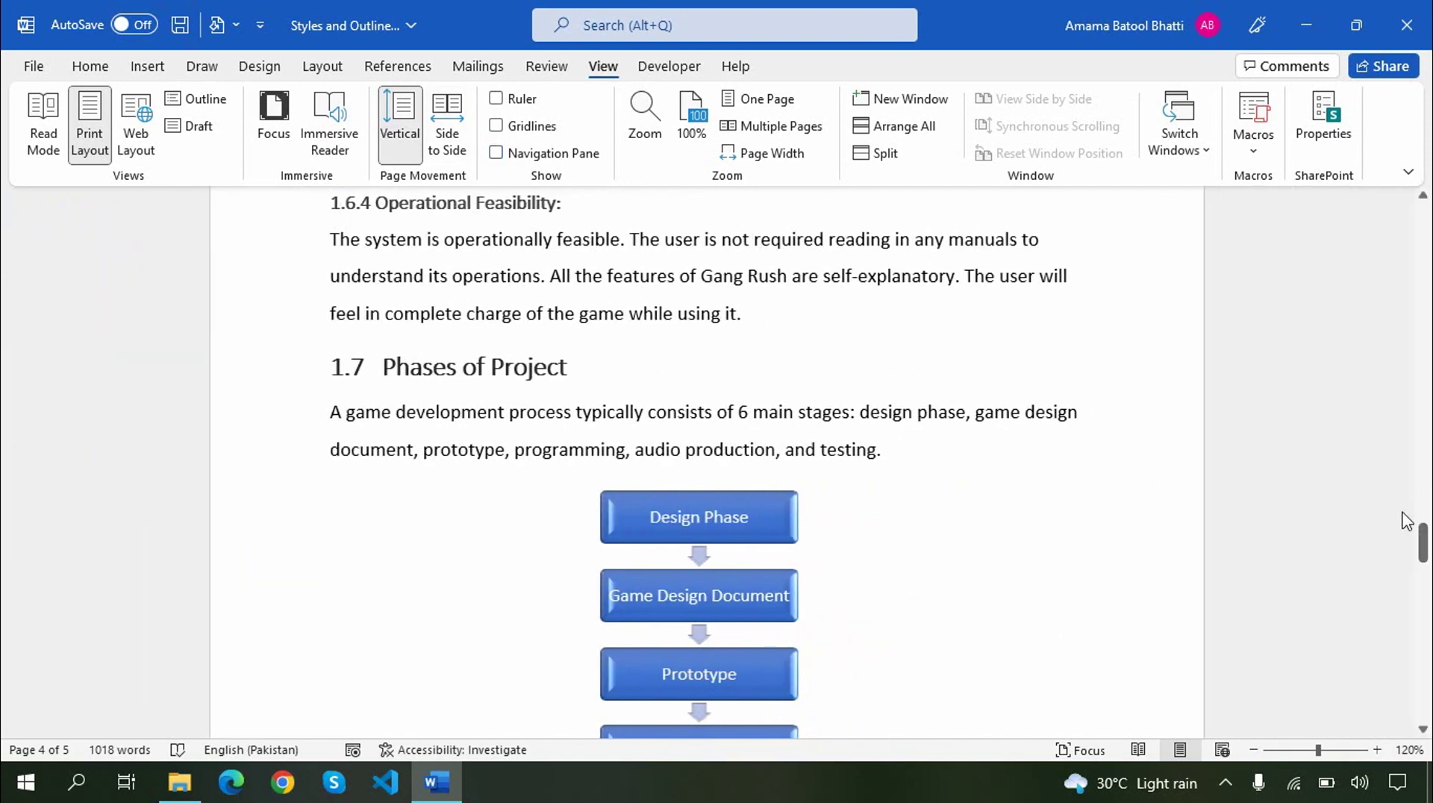
# Step: Scroll back up to the Introduction page and show the Design tab's style set gallery
pyautogui.moveTo(1422, 543)
pyautogui.mouseDown()
pyautogui.moveTo(1413, 321)
pyautogui.moveTo(1413, 342)
pyautogui.mouseUp()
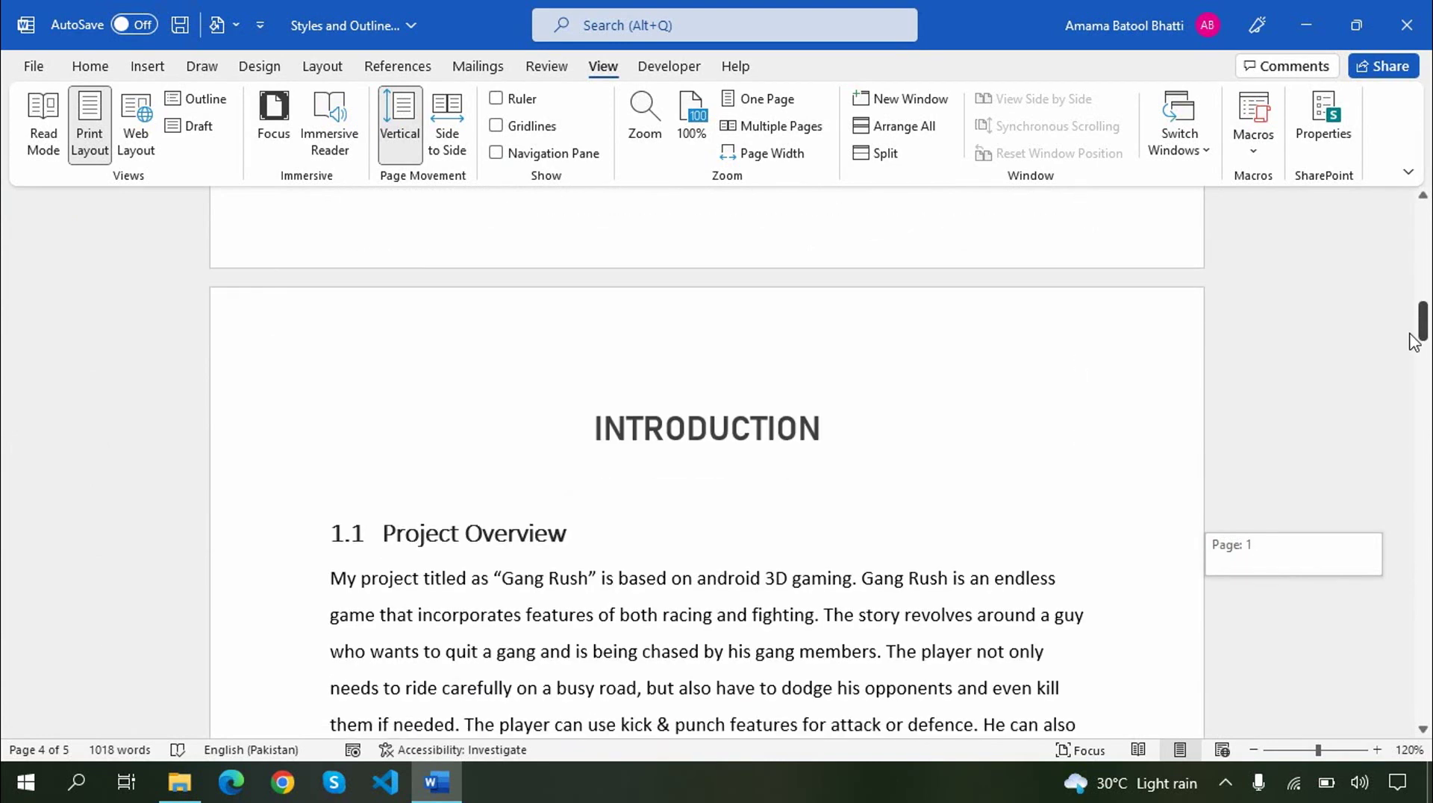
pyautogui.click(261, 68)
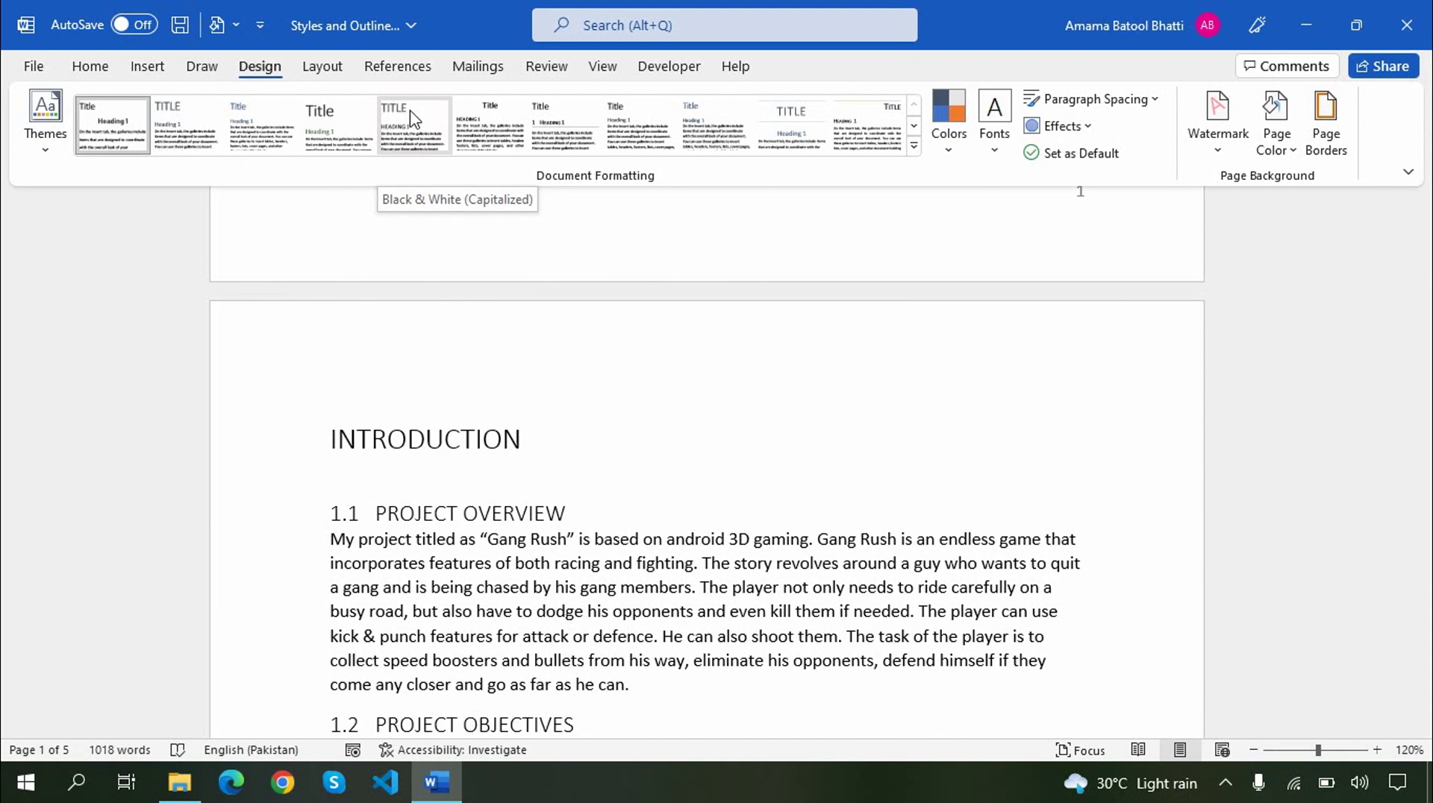
# Step: Try Black & White (Capitalized), then apply the blue-banded Shaded style set from the full gallery
pyautogui.click(411, 119)
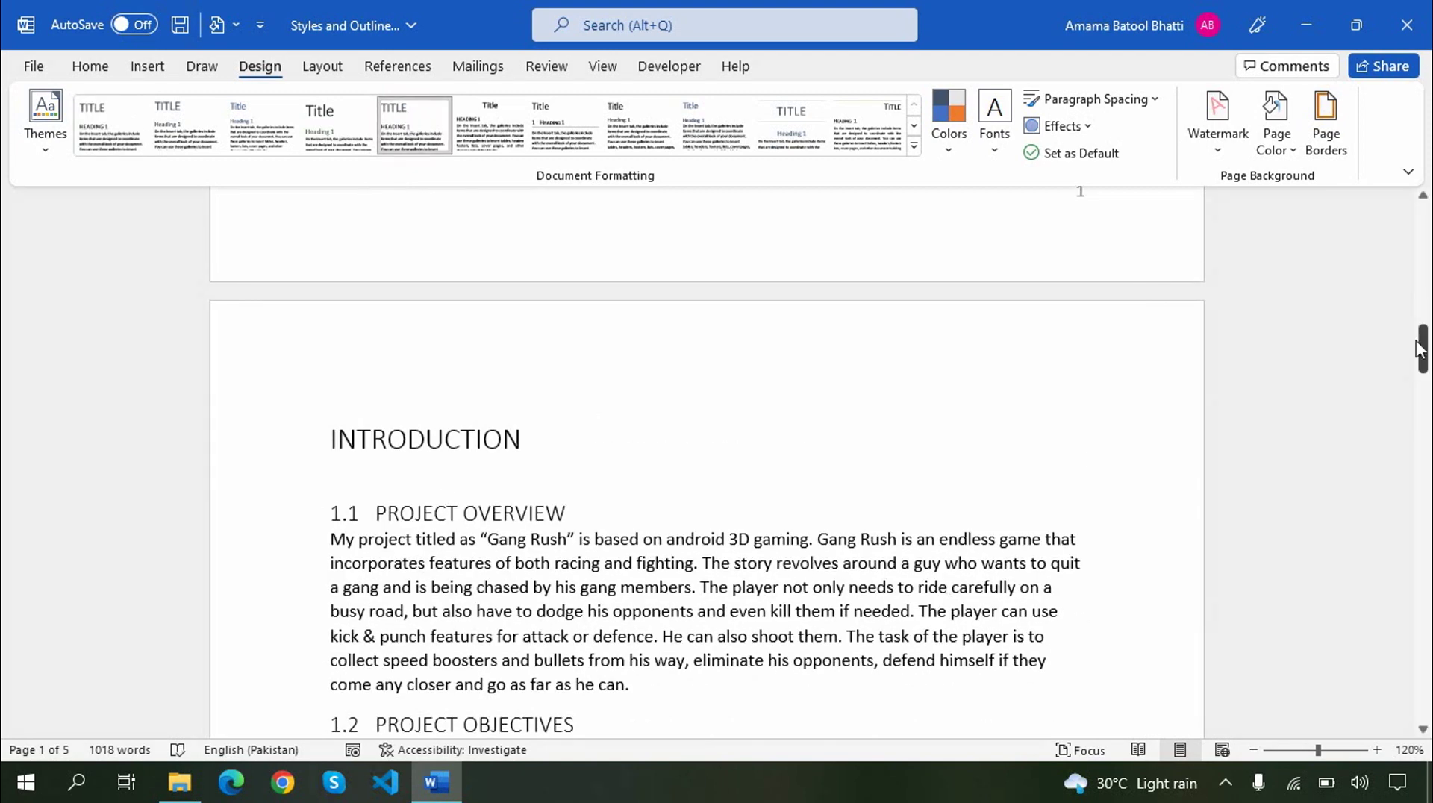
pyautogui.moveTo(1423, 347)
pyautogui.mouseDown()
pyautogui.moveTo(1428, 419)
pyautogui.moveTo(1425, 314)
pyautogui.mouseUp()
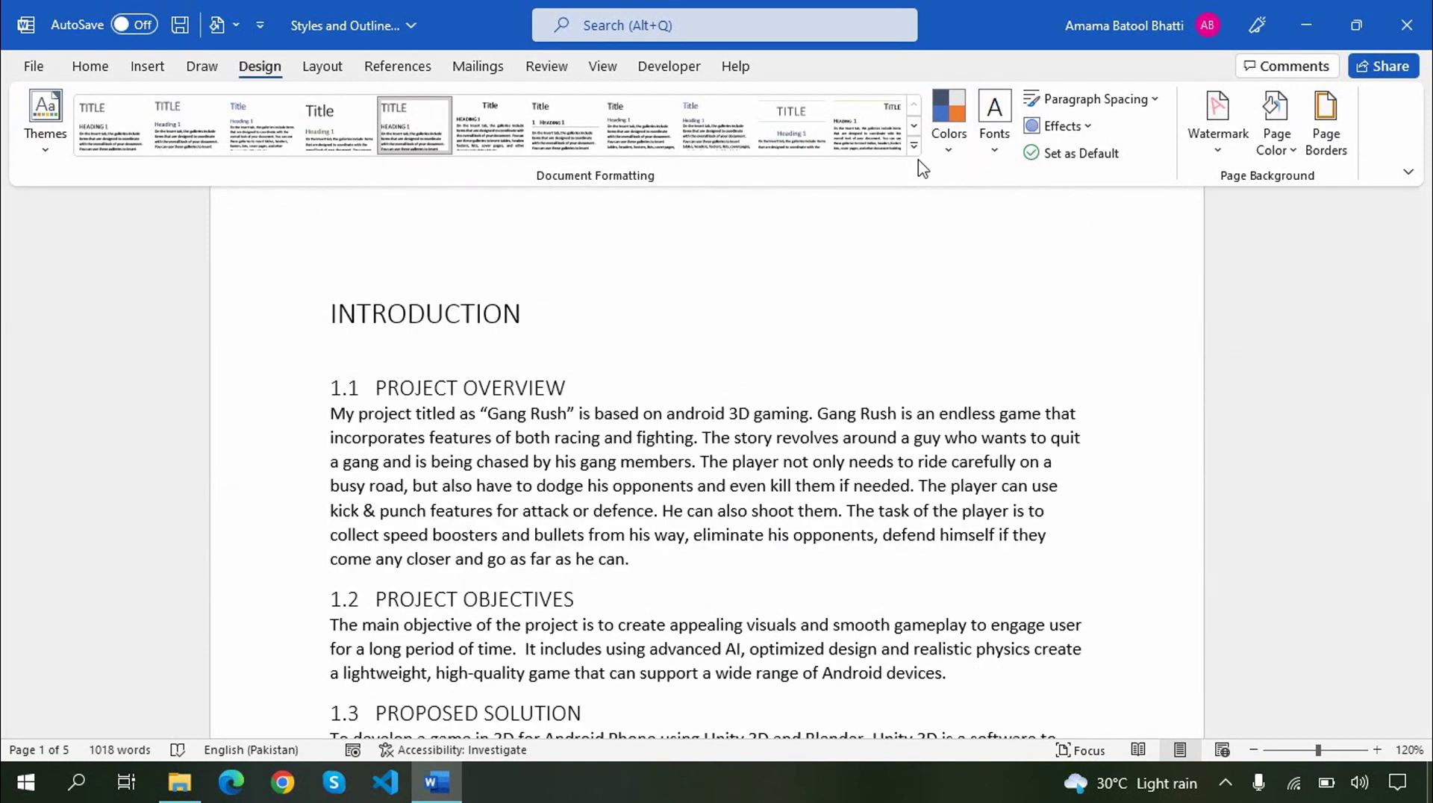
pyautogui.click(913, 147)
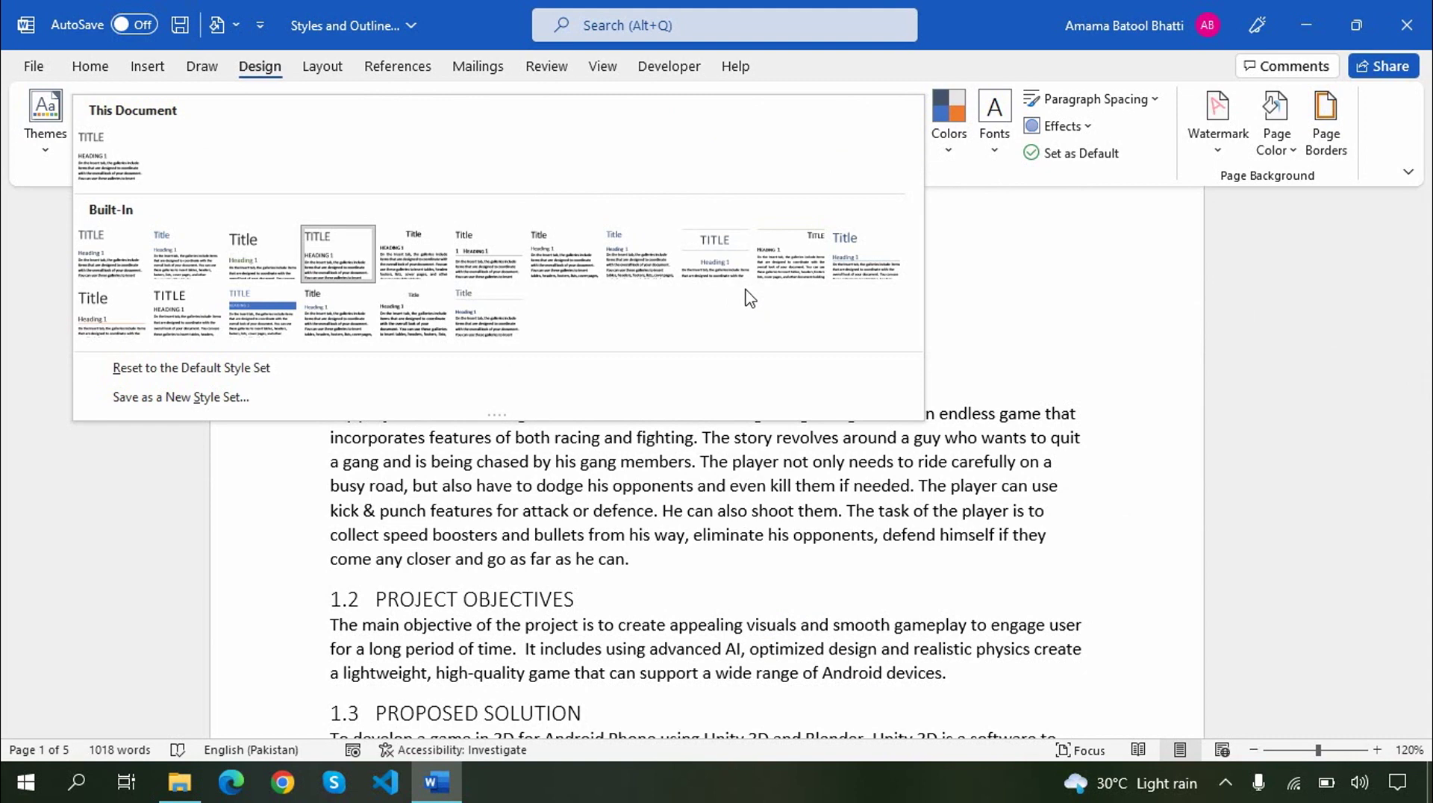
pyautogui.click(250, 310)
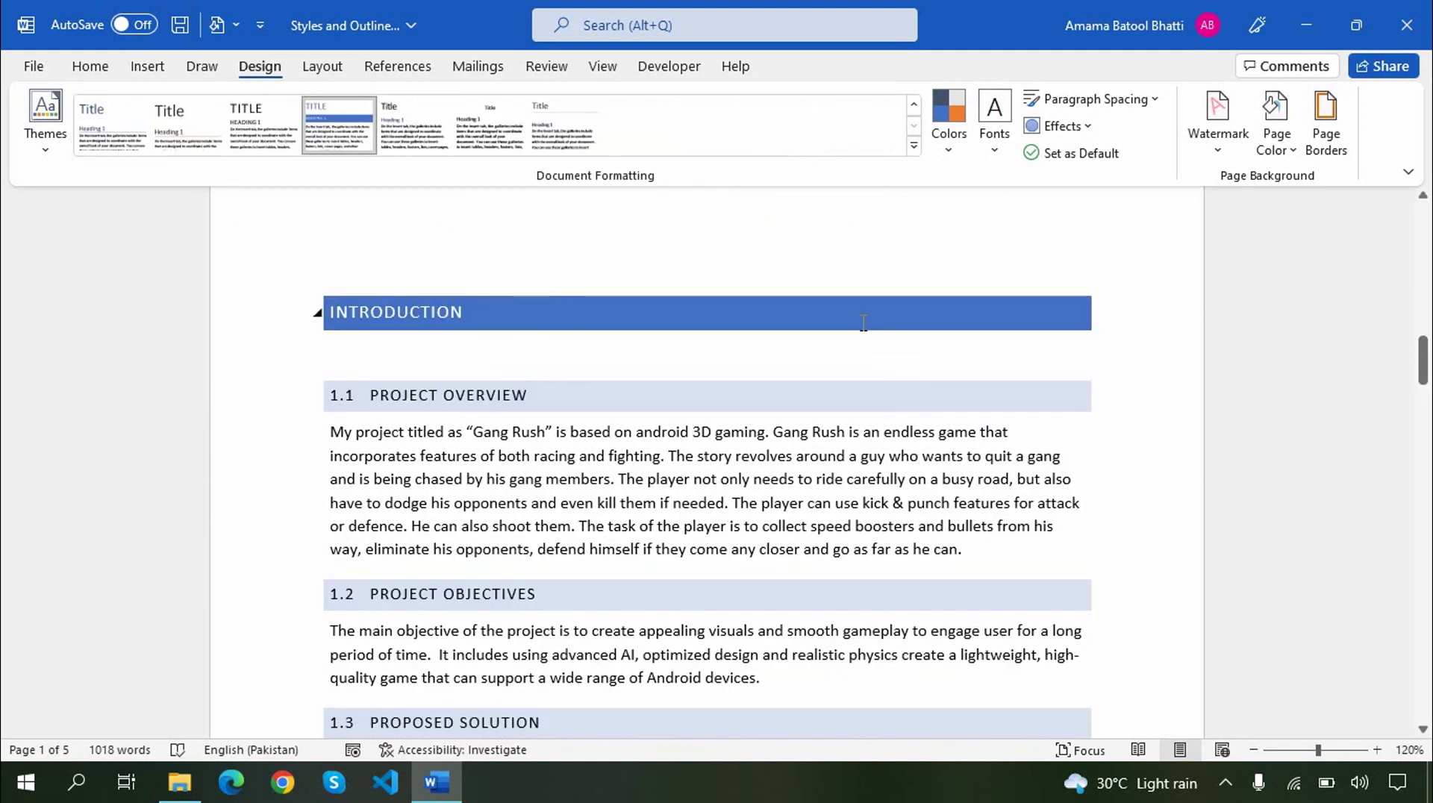
pyautogui.moveTo(1424, 361)
pyautogui.mouseDown()
pyautogui.moveTo(1425, 539)
pyautogui.moveTo(1422, 361)
pyautogui.mouseUp()
# Step: Modify the Heading 1 style to 18 pt, bold and centred
pyautogui.click(86, 68)
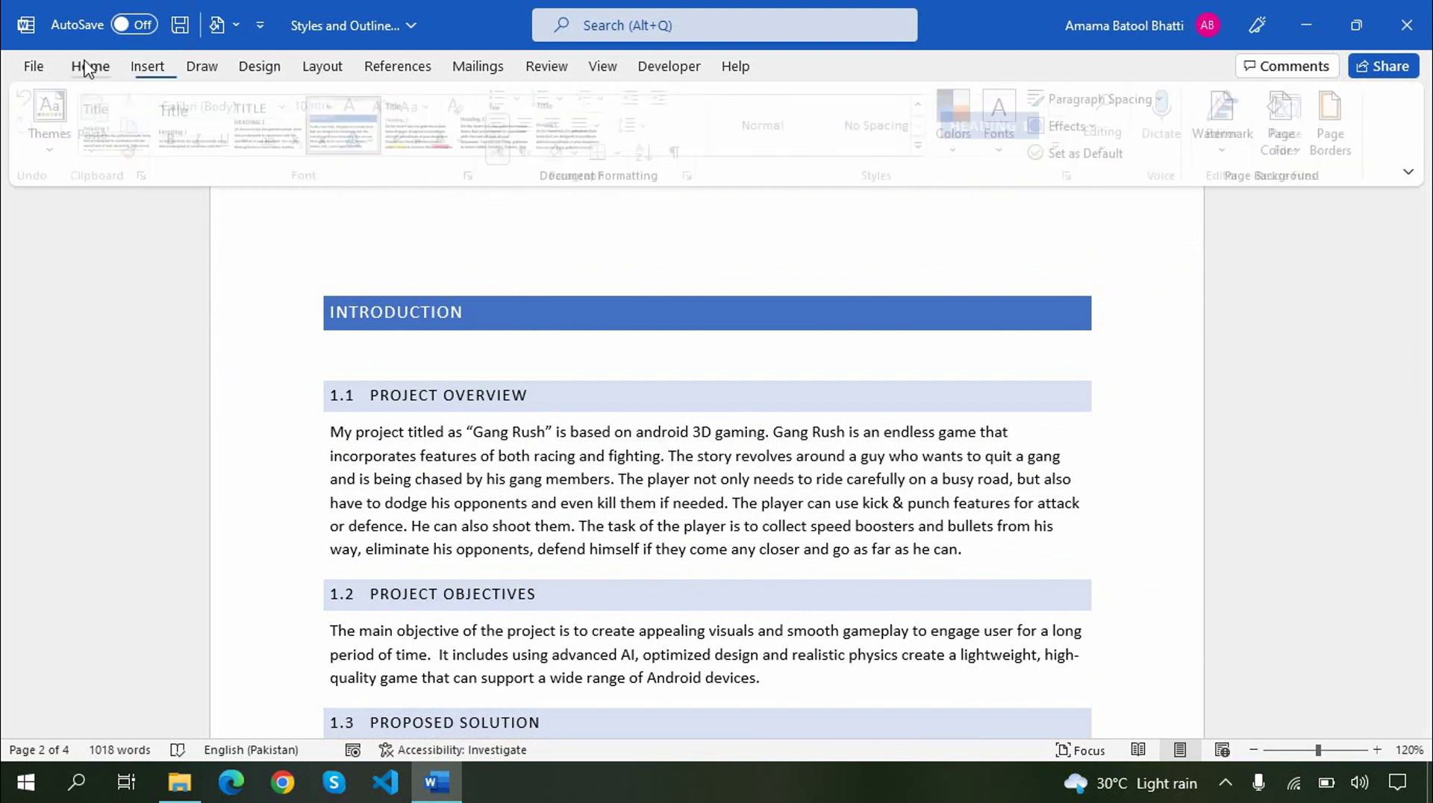
pyautogui.click(609, 257)
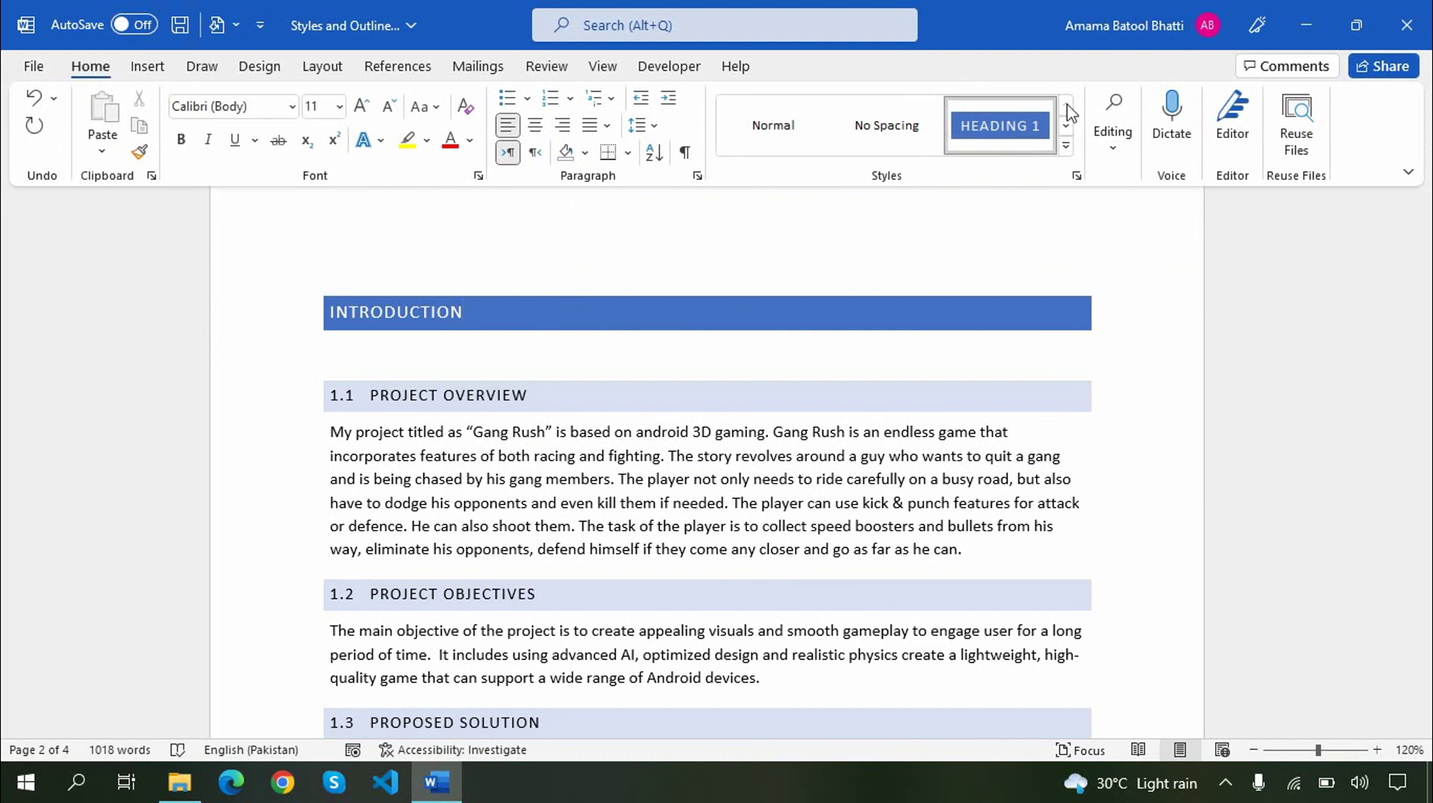
pyautogui.rightClick(994, 132)
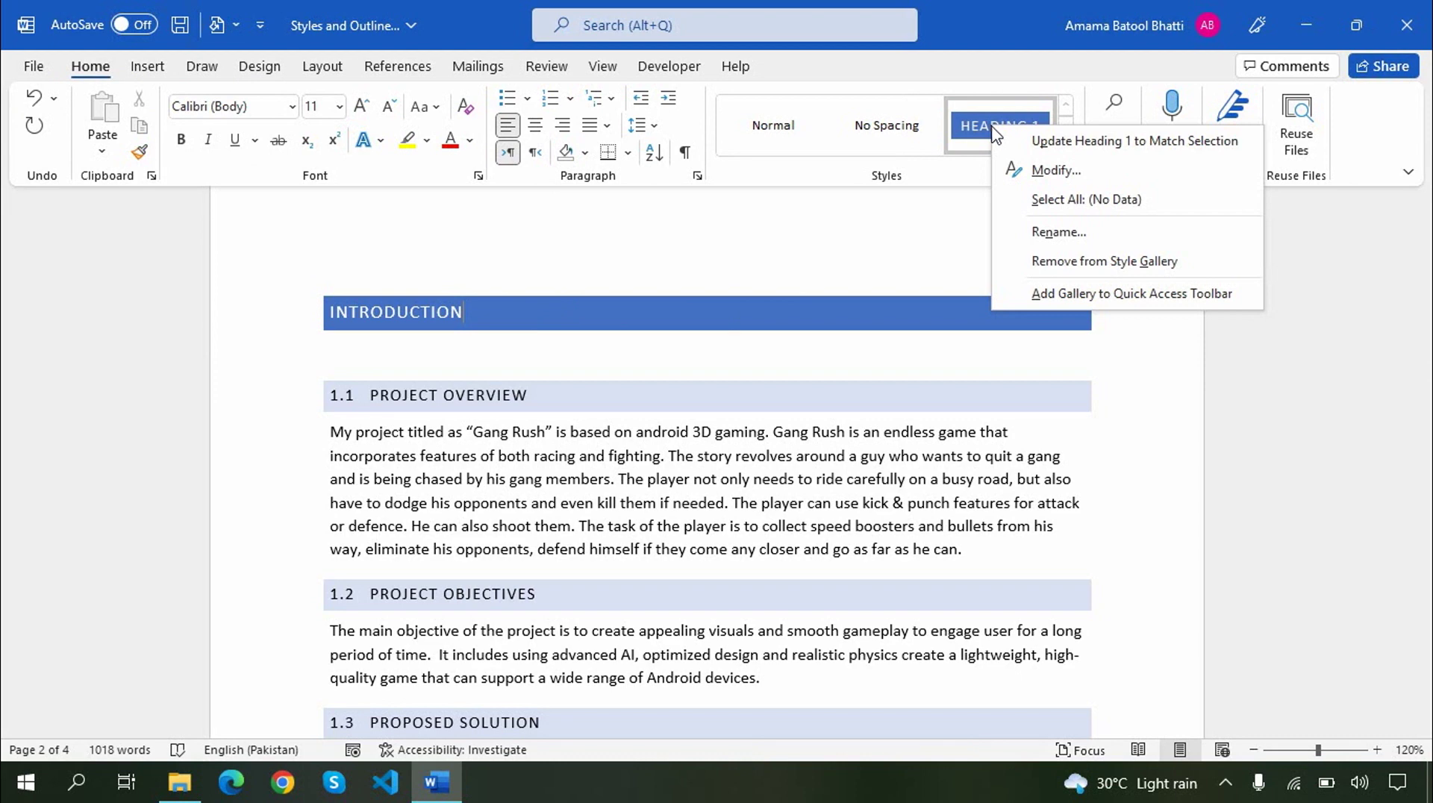
pyautogui.click(1035, 172)
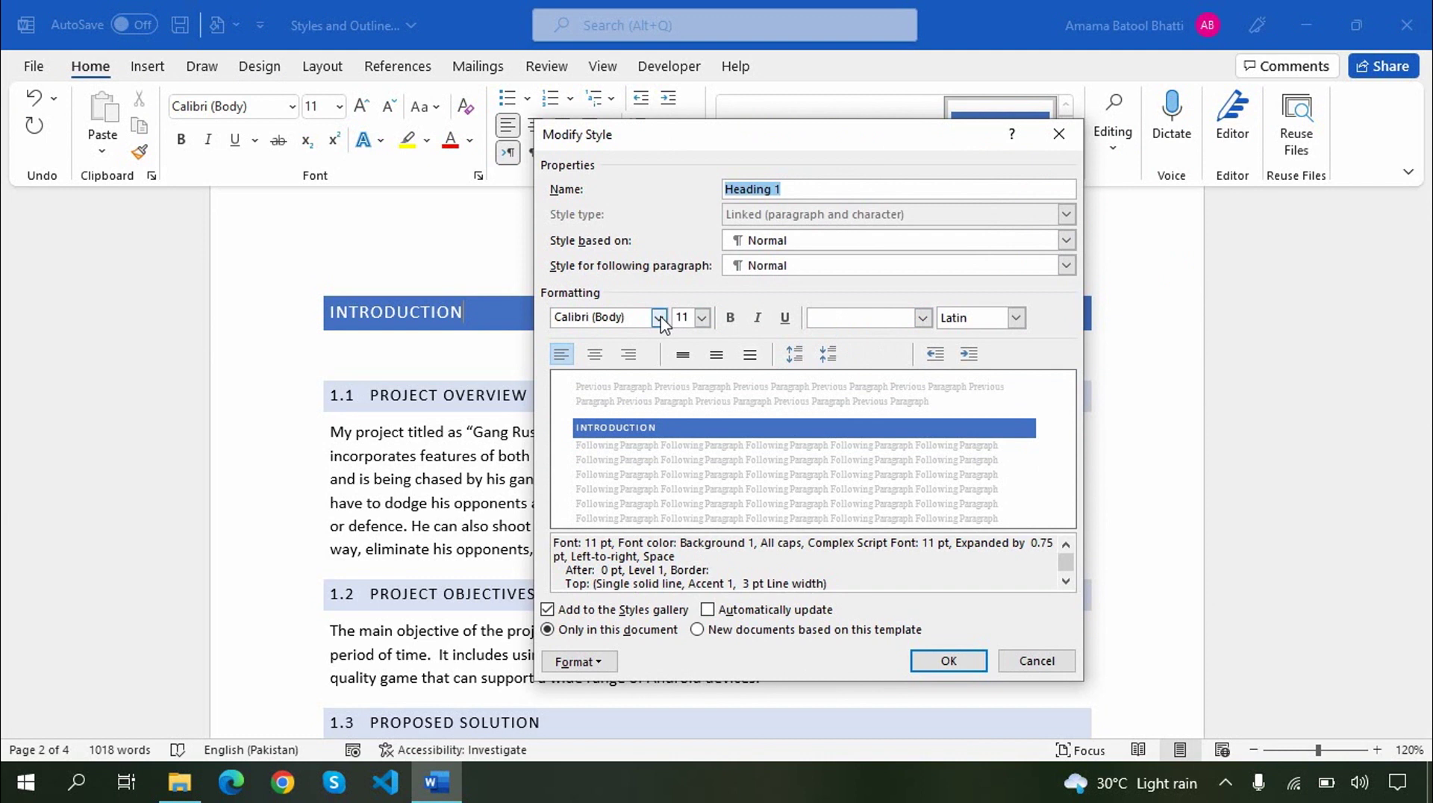
pyautogui.click(704, 318)
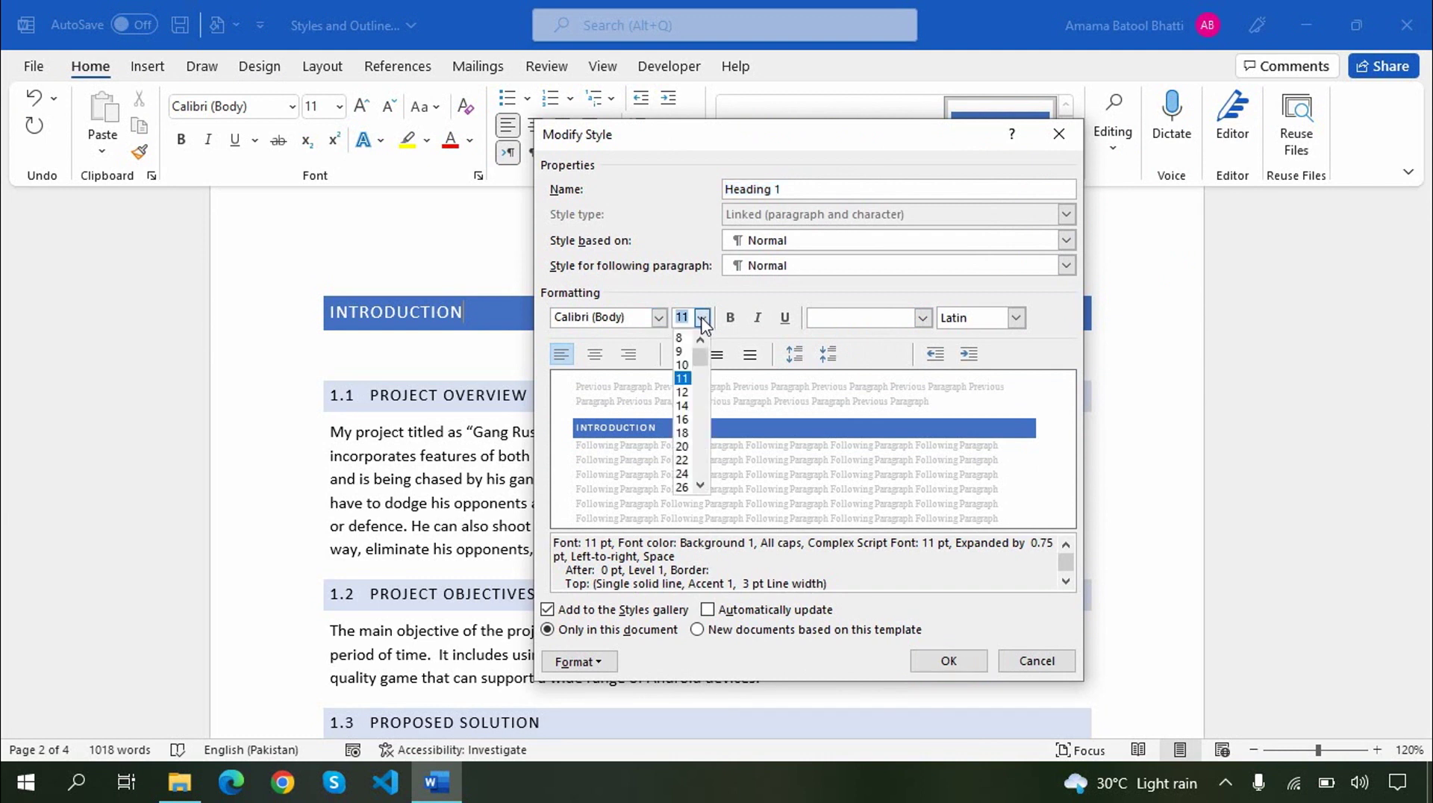
pyautogui.click(682, 433)
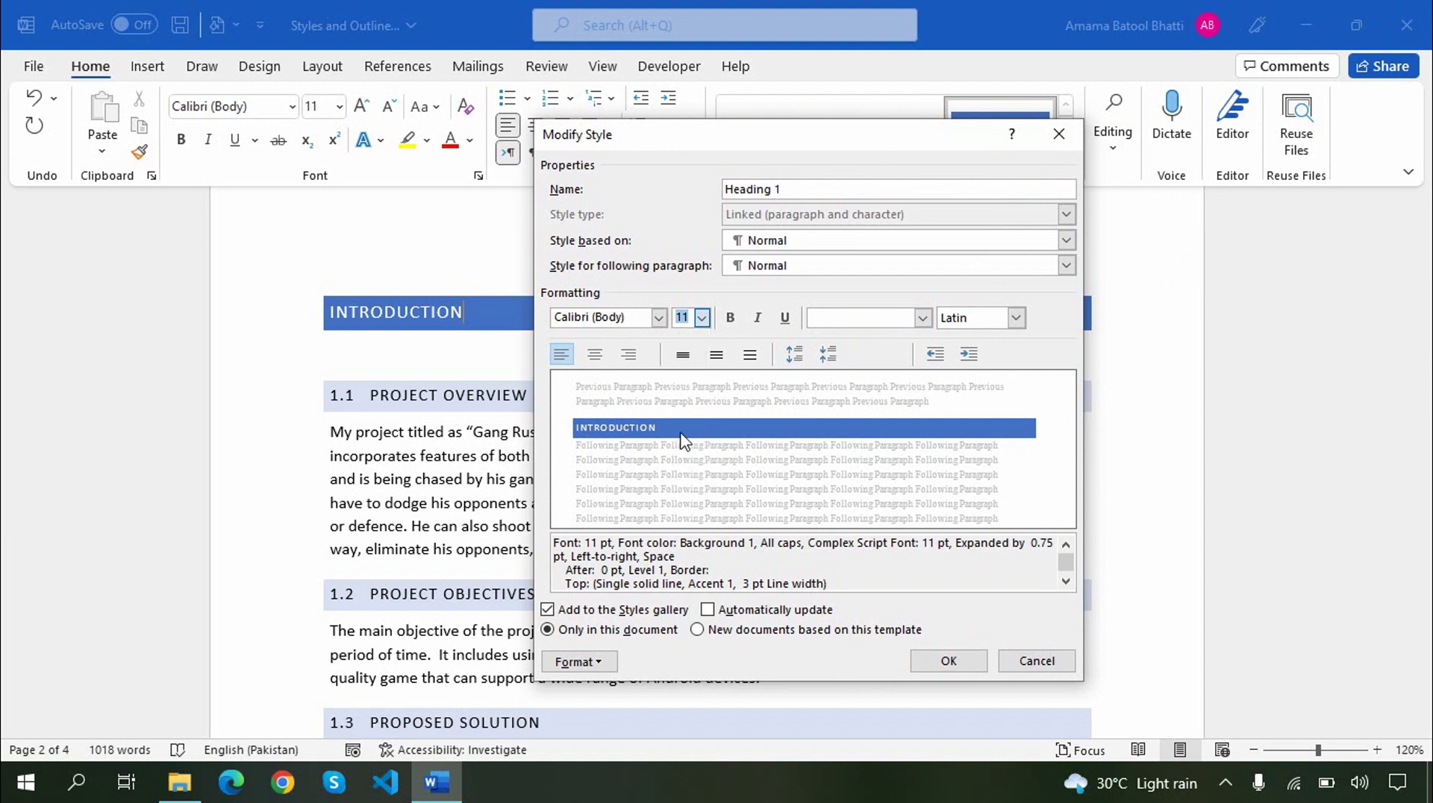
pyautogui.click(729, 318)
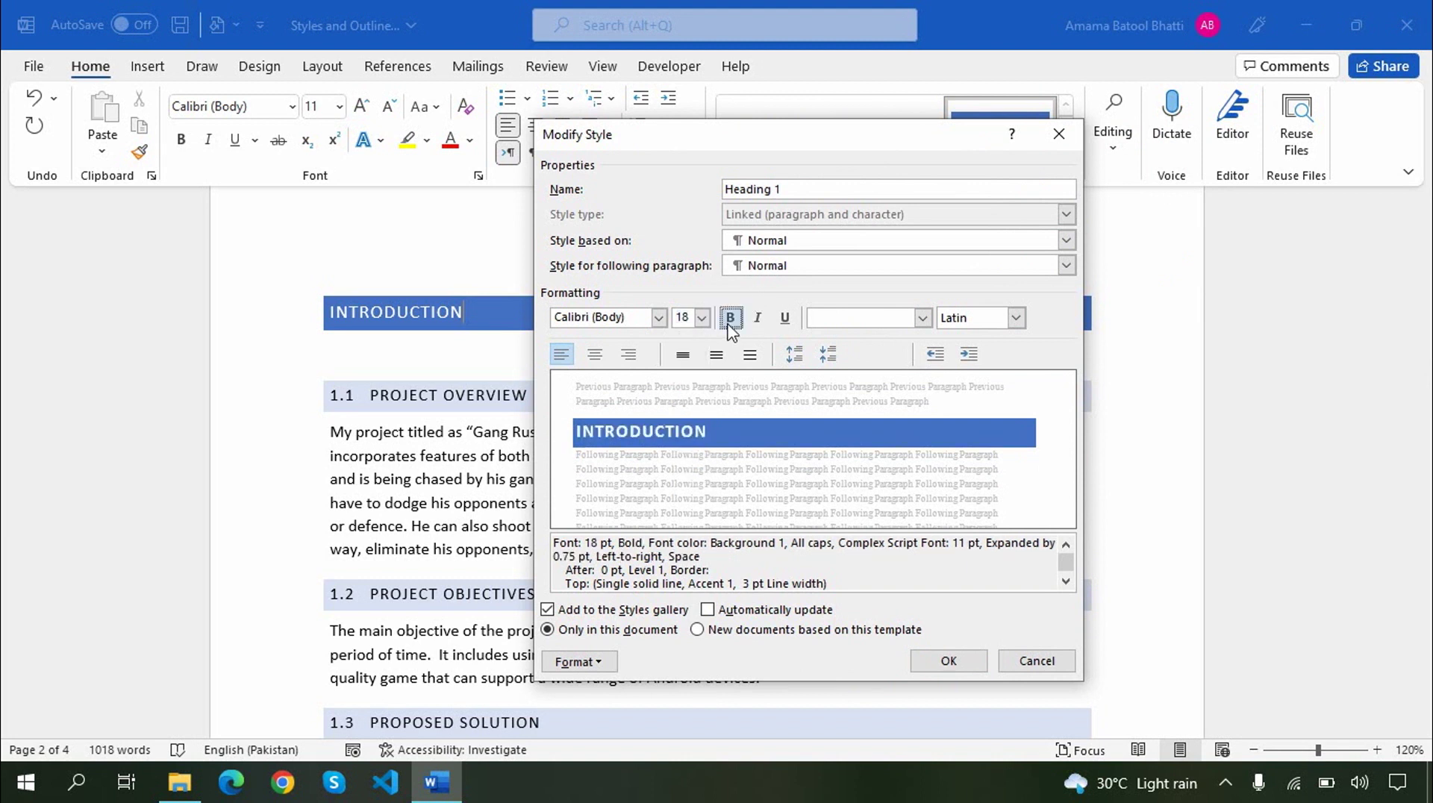
pyautogui.click(594, 355)
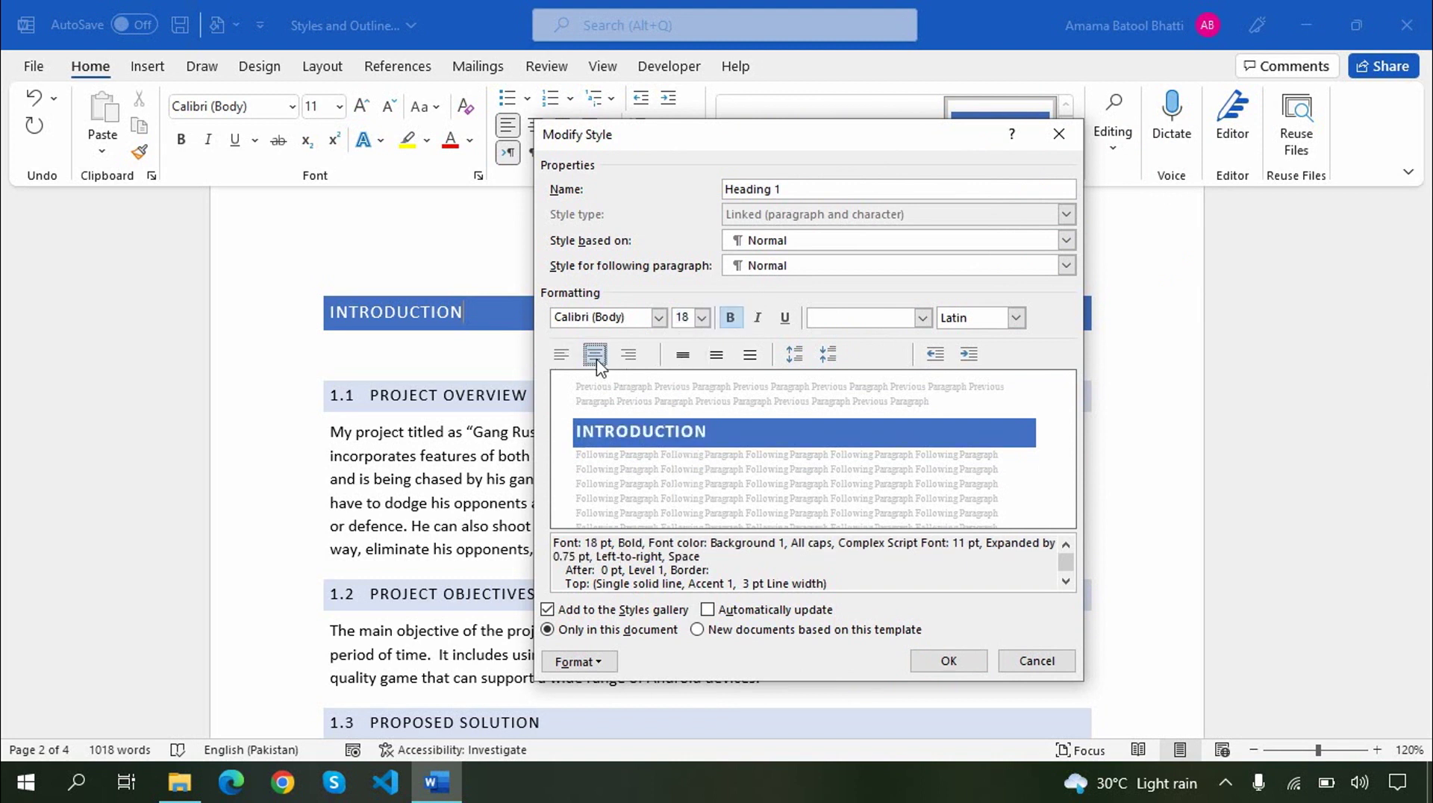
pyautogui.click(951, 660)
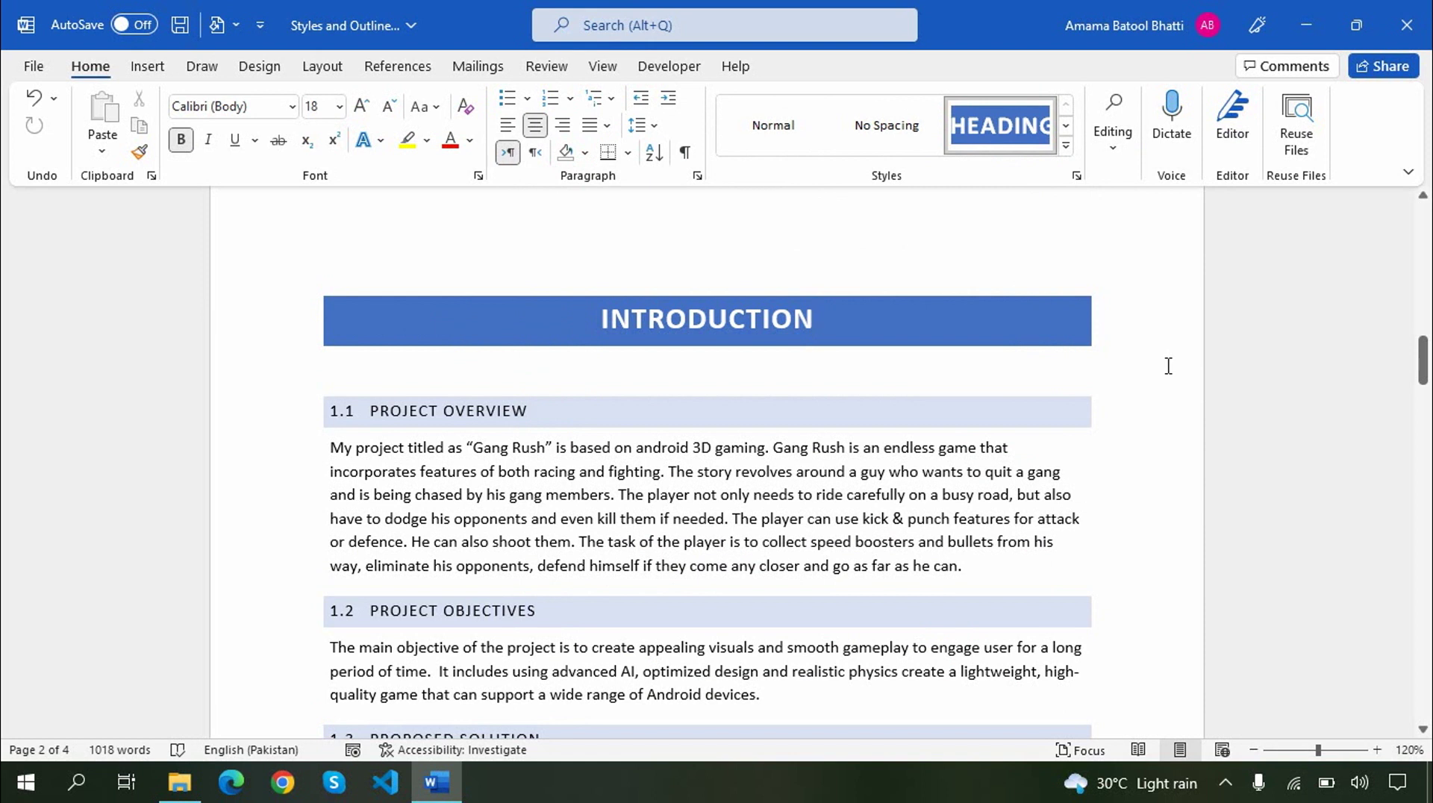
# Step: Apply the Circuit theme to the report and bring up its colour schemes
pyautogui.click(259, 66)
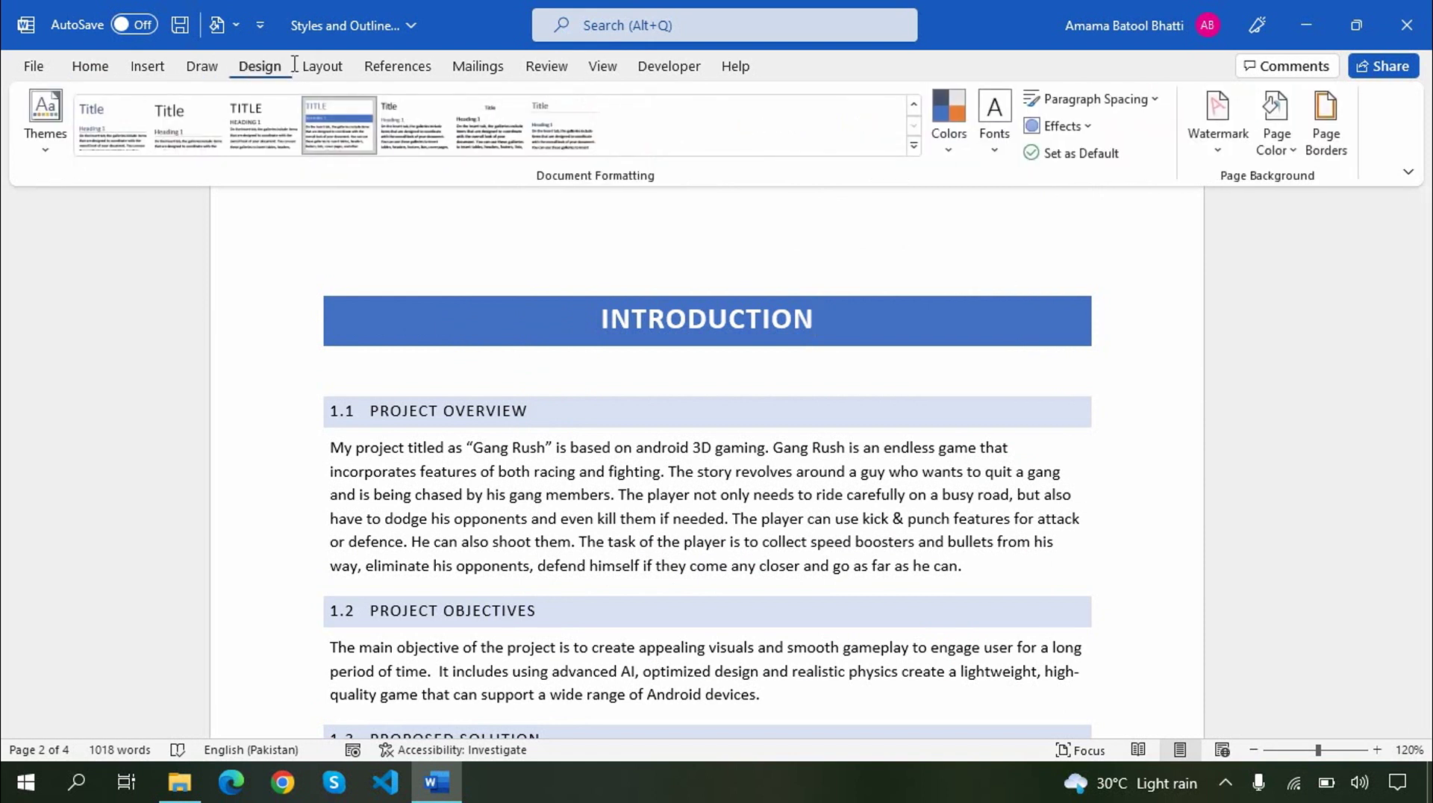
pyautogui.click(46, 142)
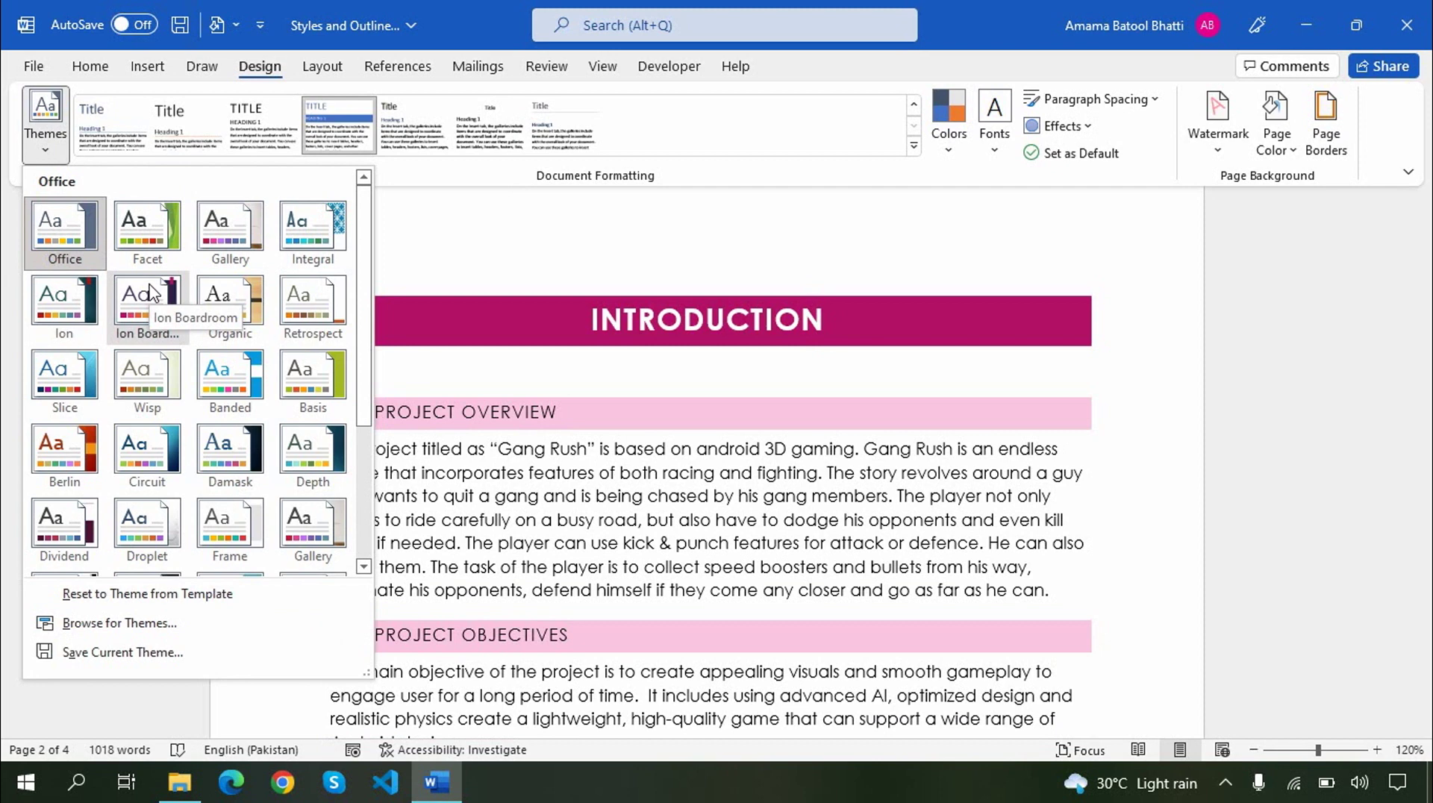
pyautogui.click(170, 455)
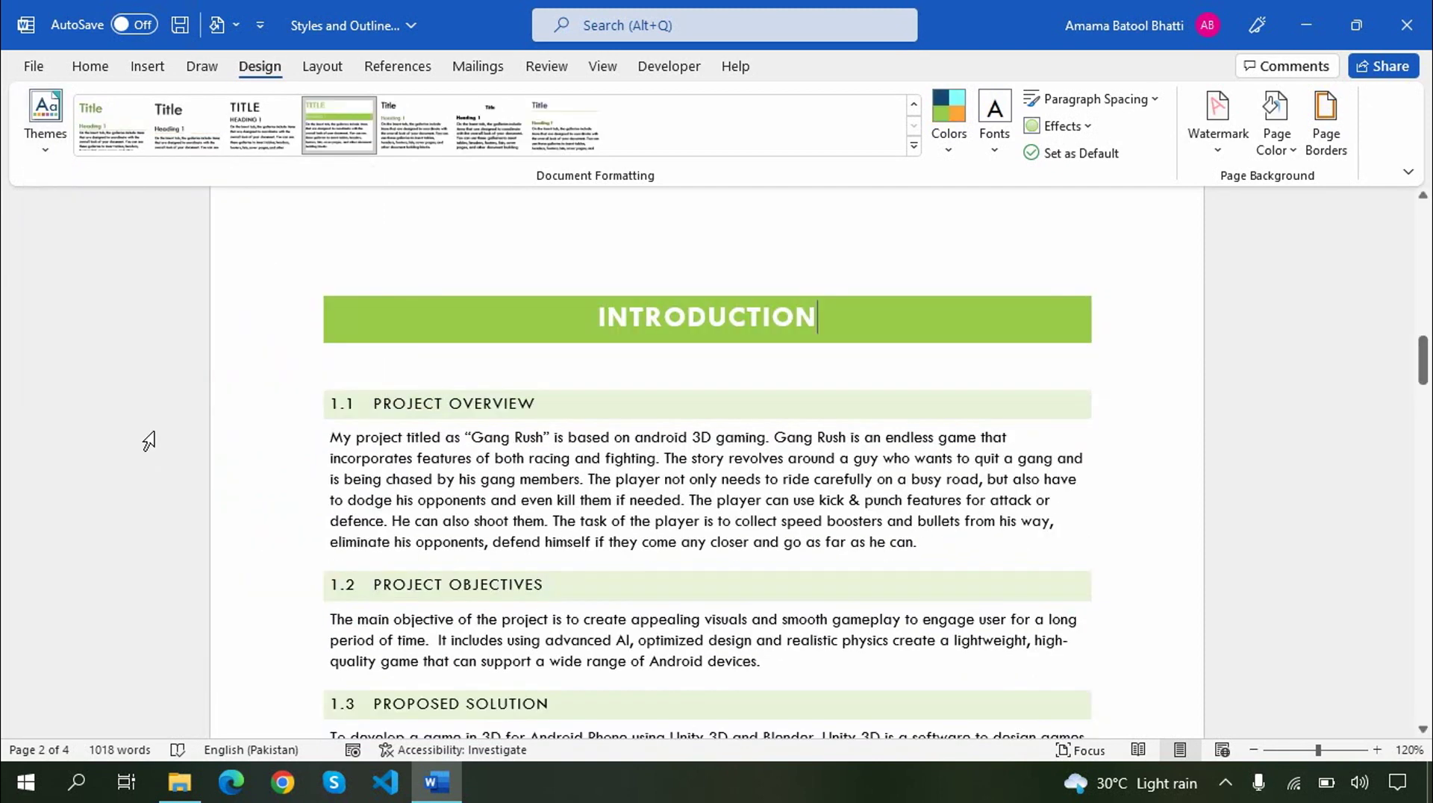
pyautogui.click(945, 146)
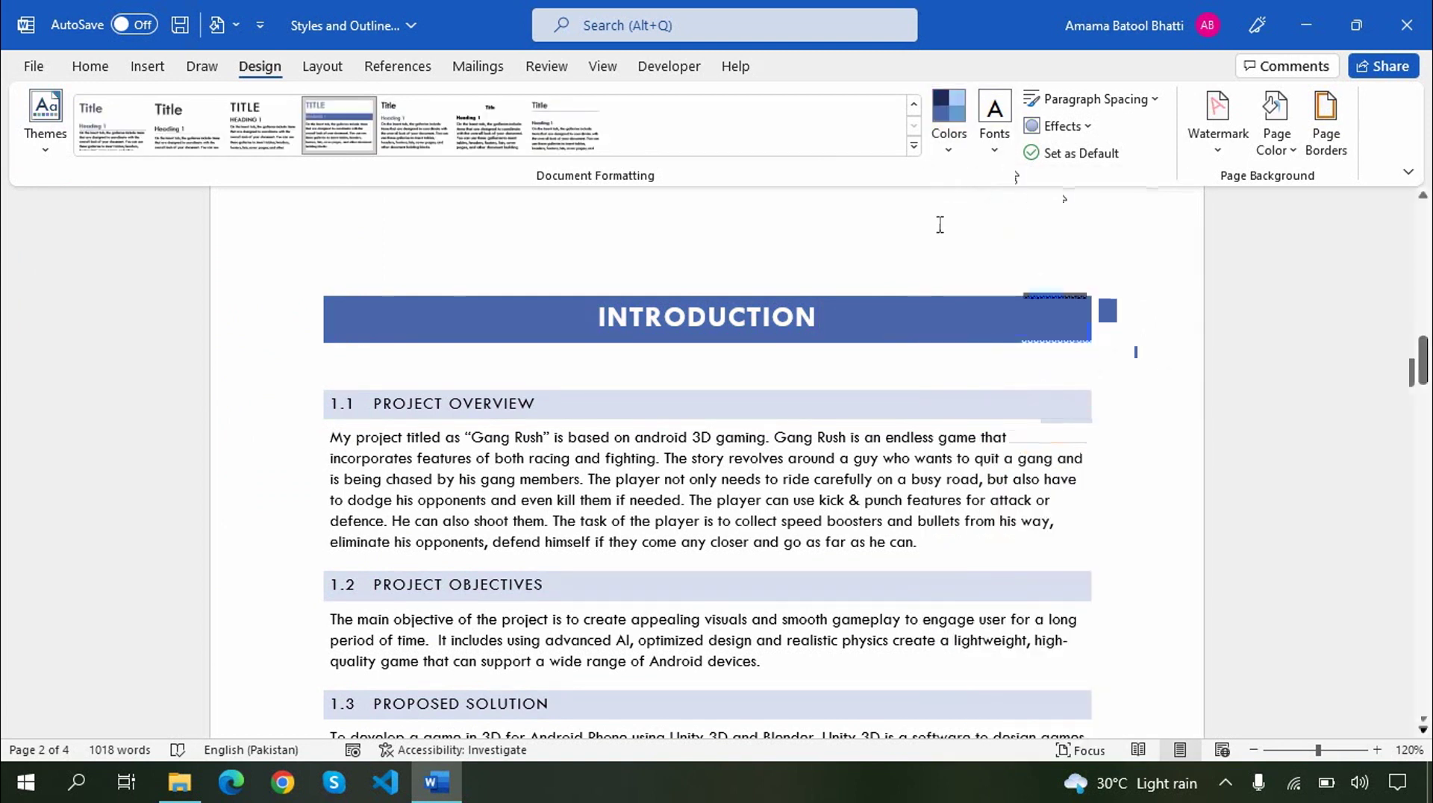
# Step: Leave the theme fonts unchanged and apply Relaxed paragraph spacing to the whole document
pyautogui.click(994, 133)
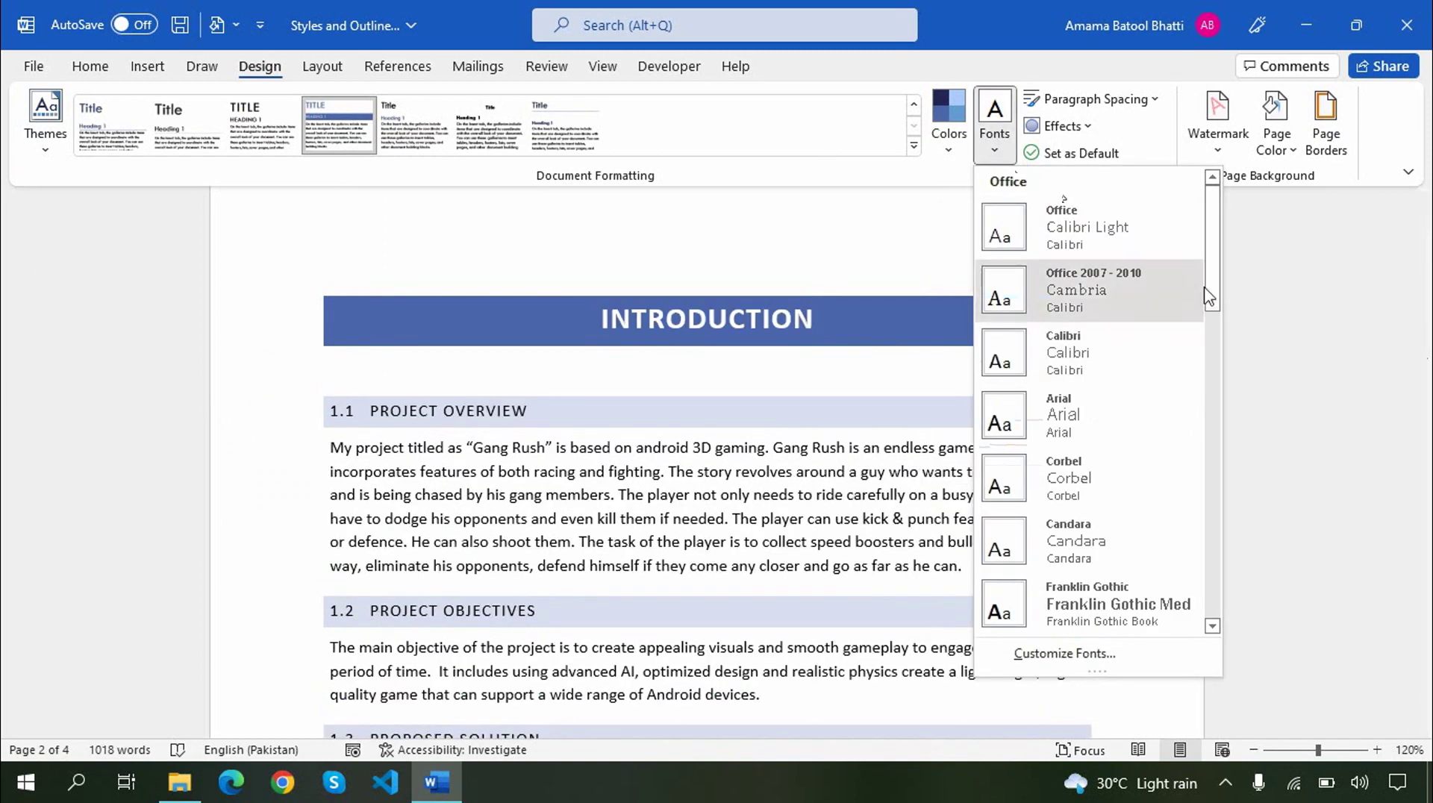
pyautogui.moveTo(1212, 293)
pyautogui.mouseDown()
pyautogui.moveTo(1216, 306)
pyautogui.moveTo(1212, 285)
pyautogui.mouseUp()
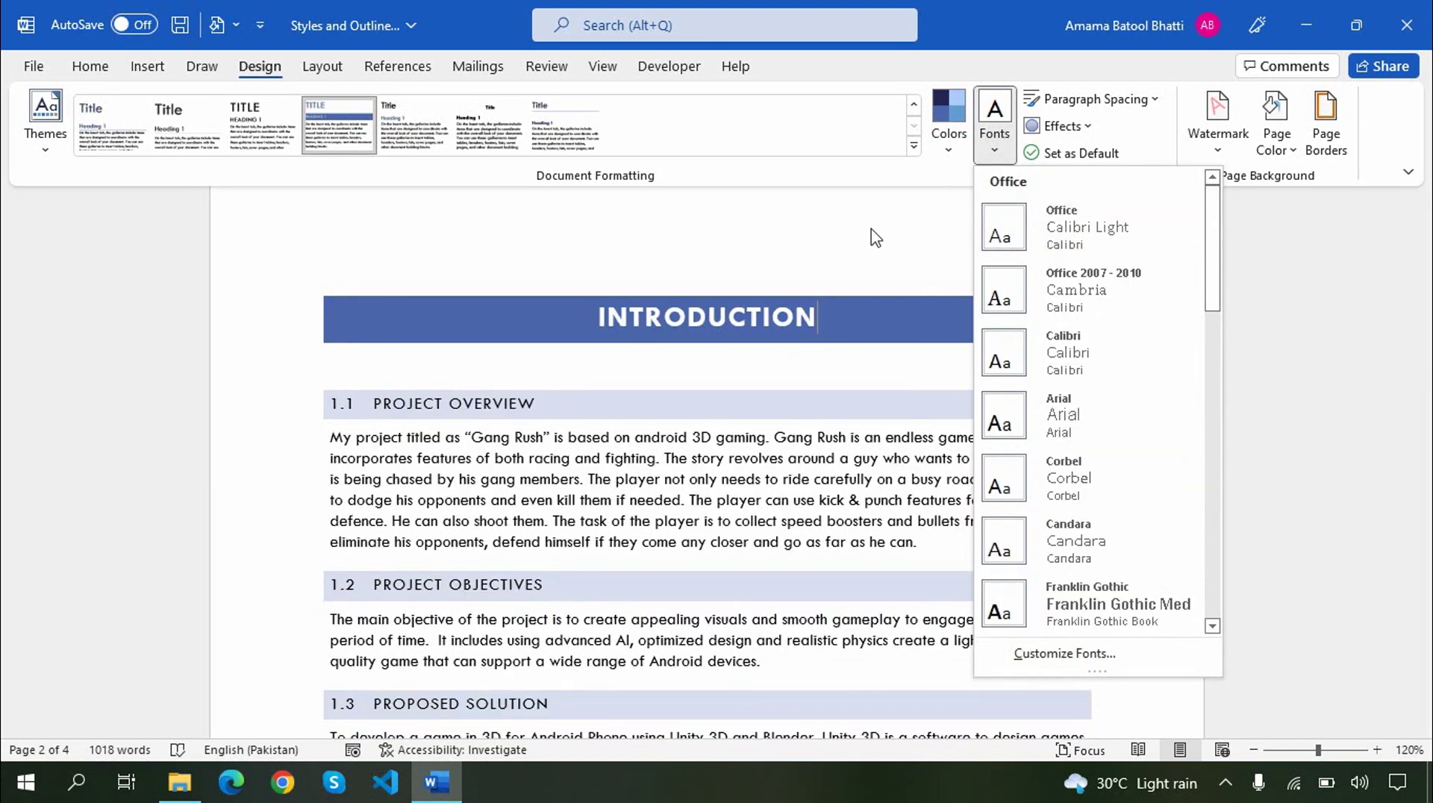
pyautogui.click(870, 228)
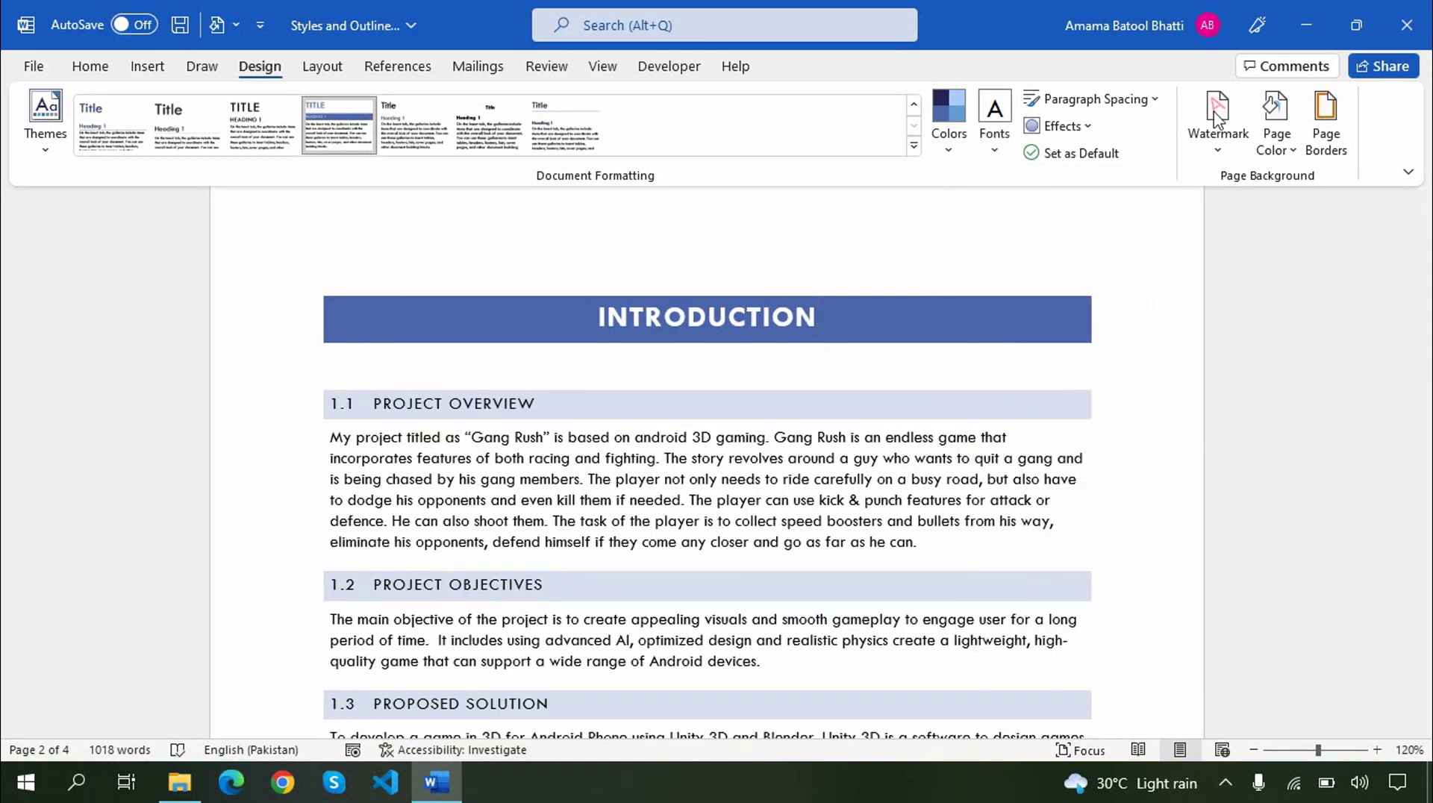
pyautogui.click(1156, 103)
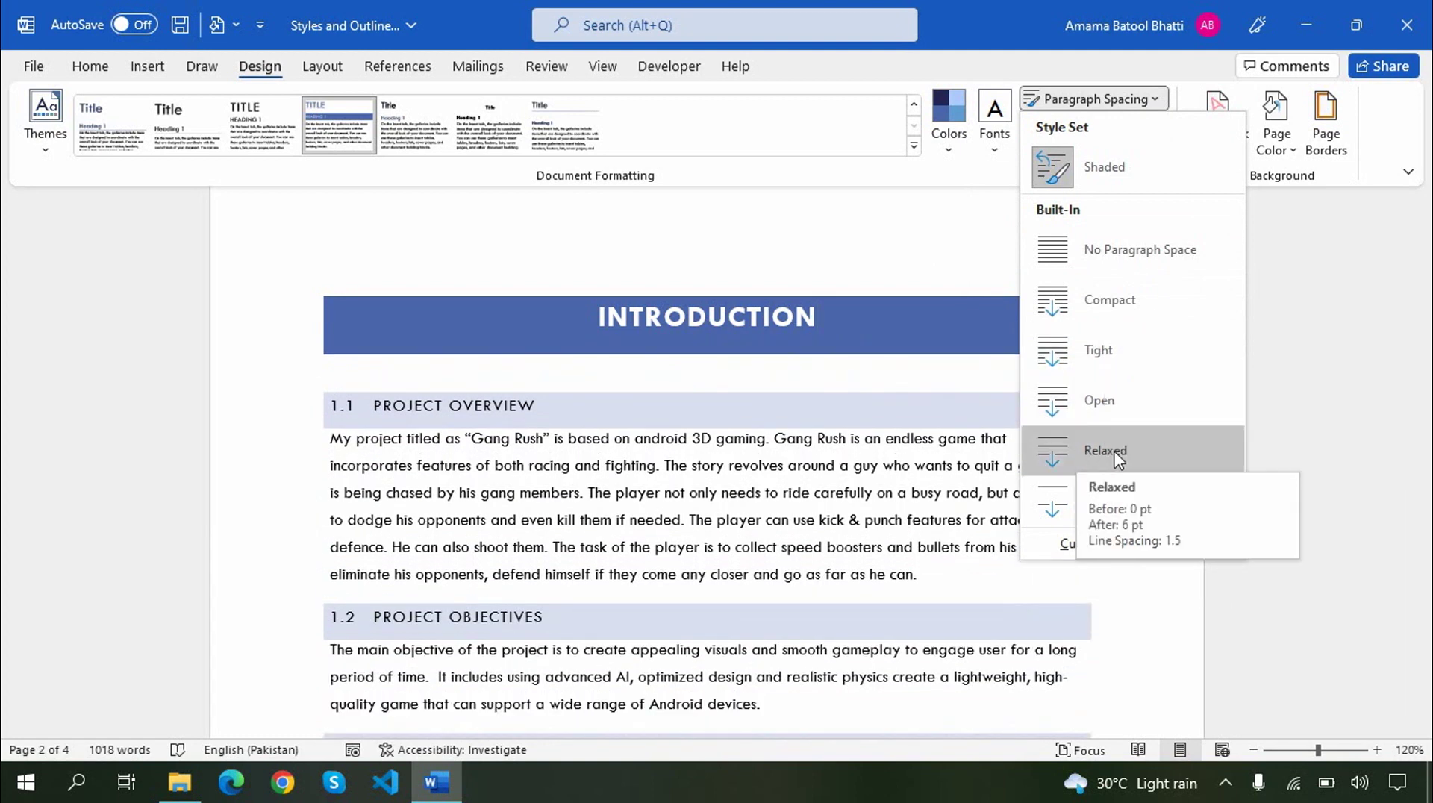
pyautogui.click(1086, 467)
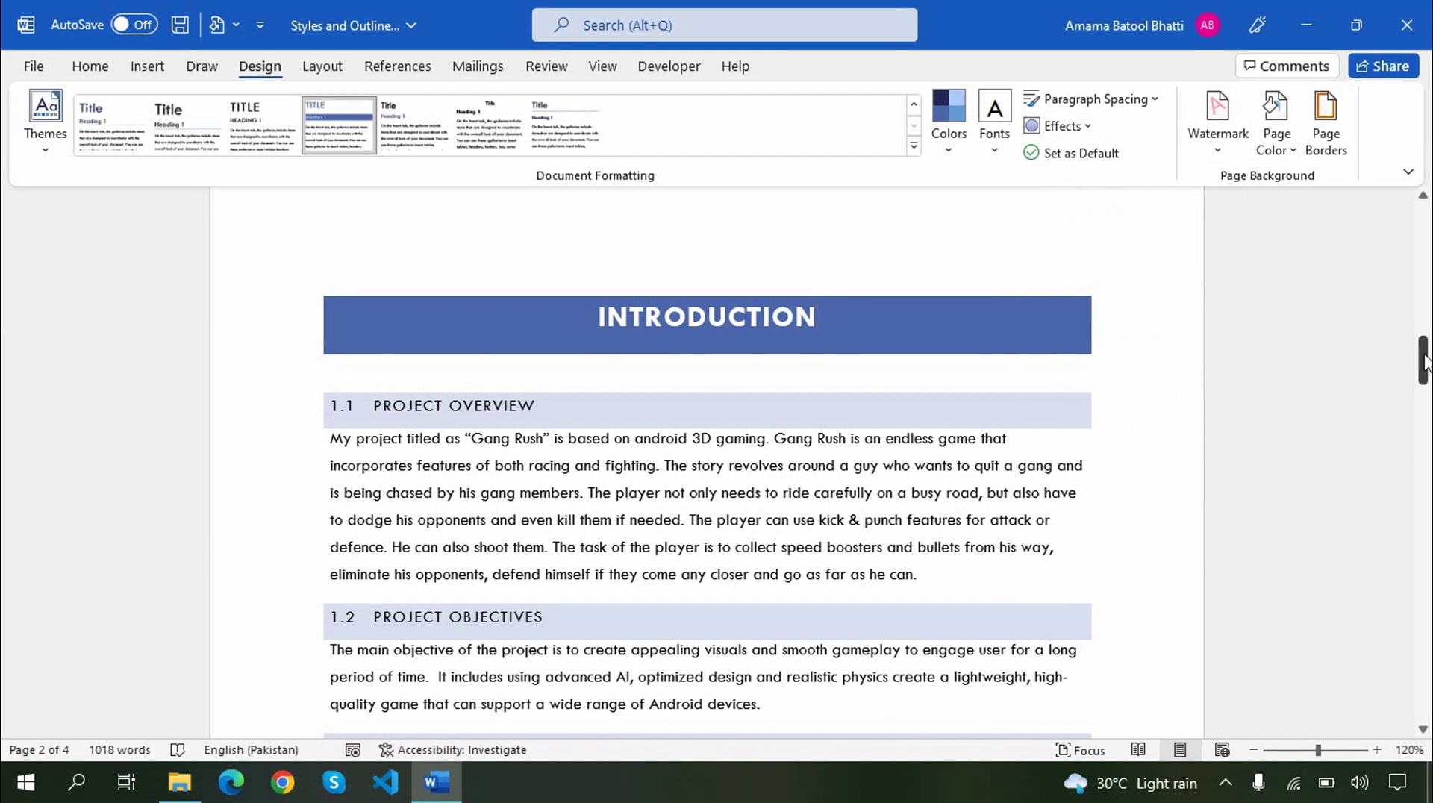
pyautogui.moveTo(1422, 364); pyautogui.dragTo(1426, 552)
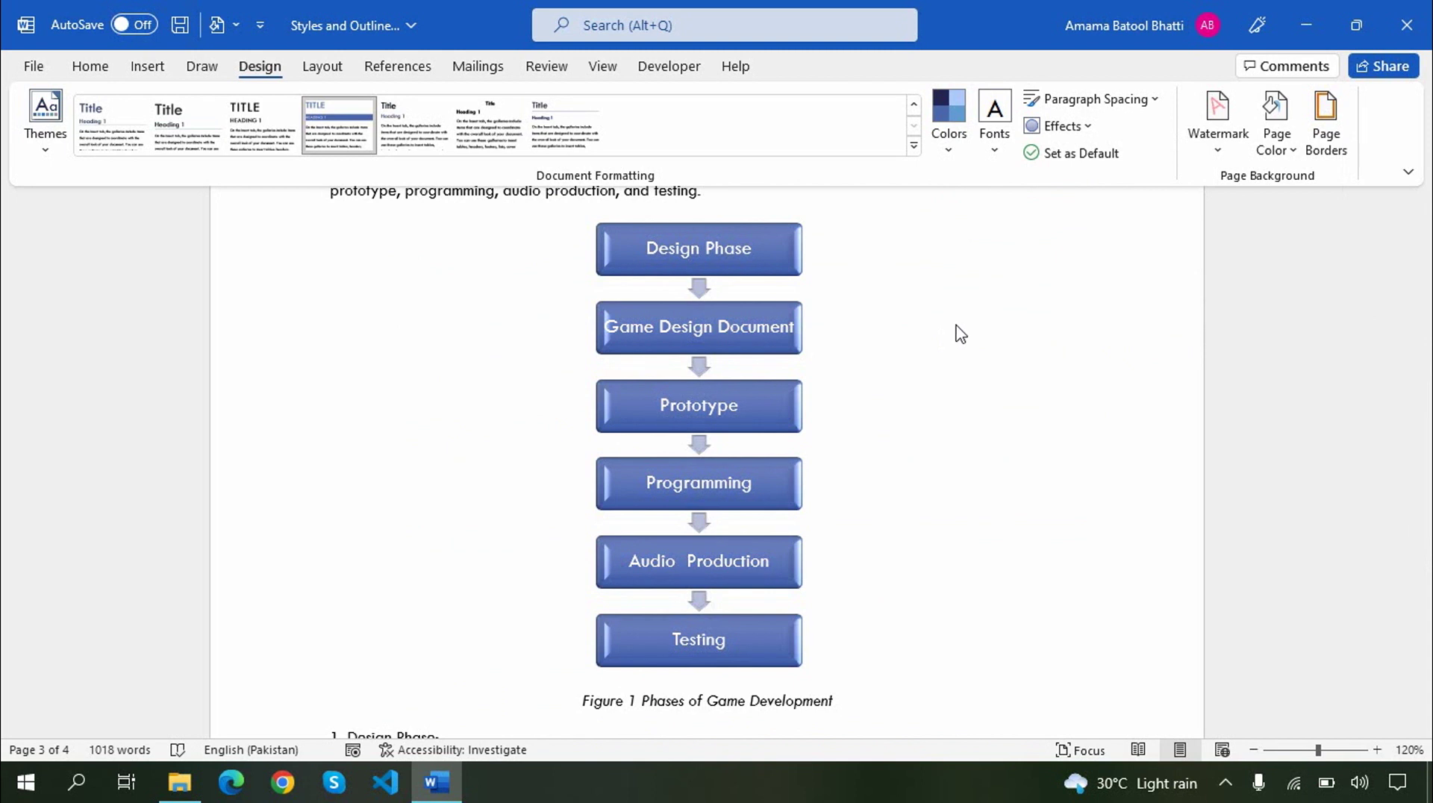
pyautogui.click(1088, 127)
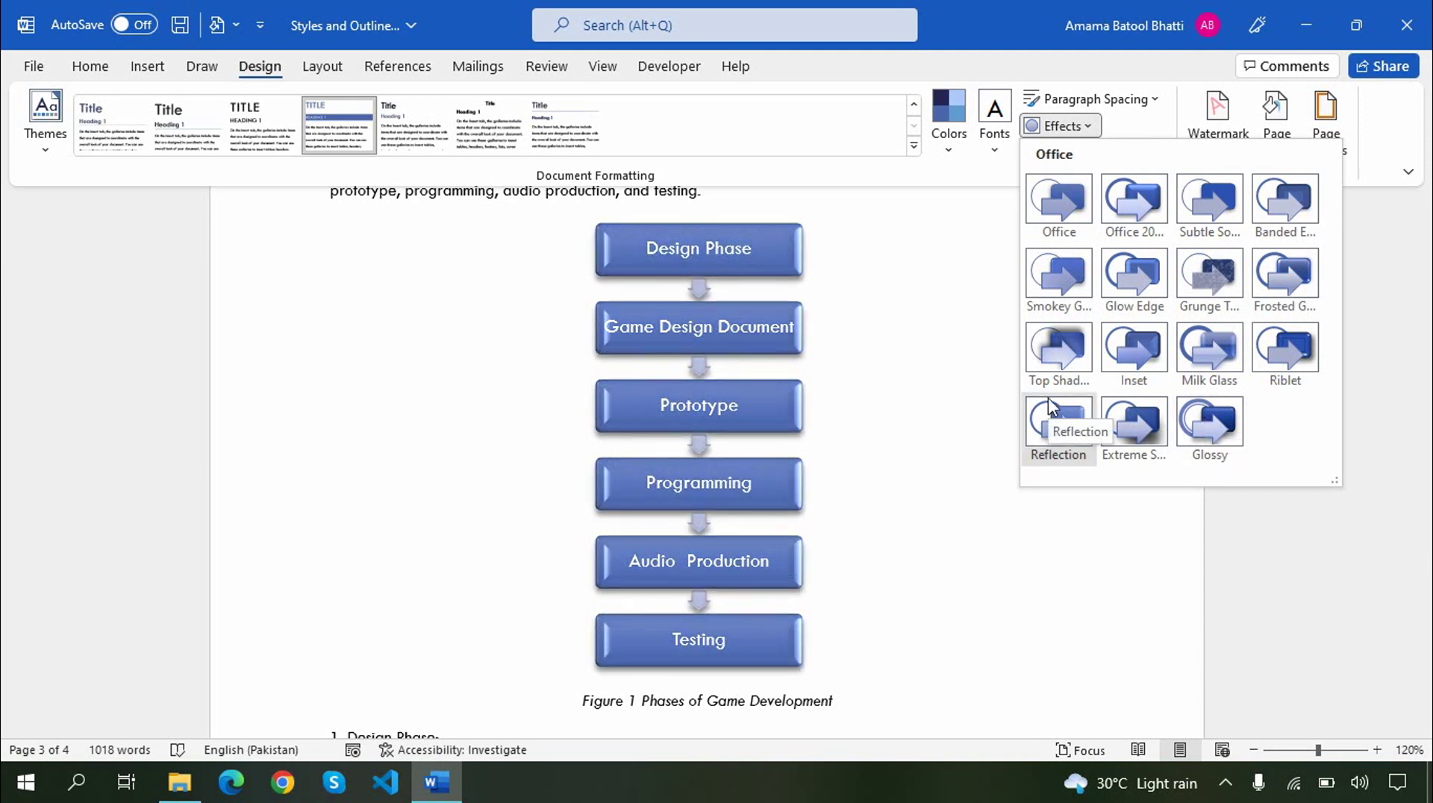
pyautogui.click(969, 317)
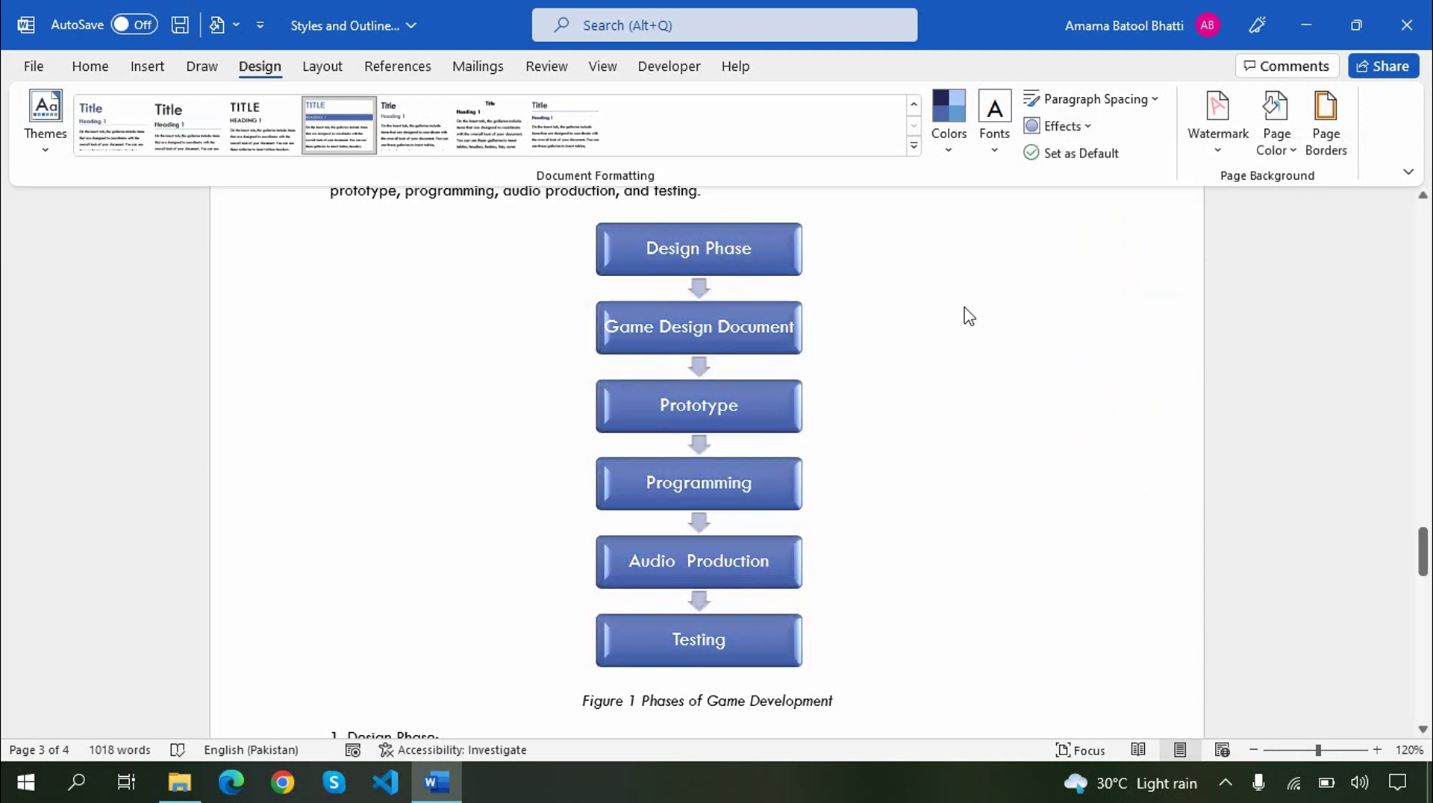
pyautogui.moveTo(1423, 552); pyautogui.dragTo(1426, 230)
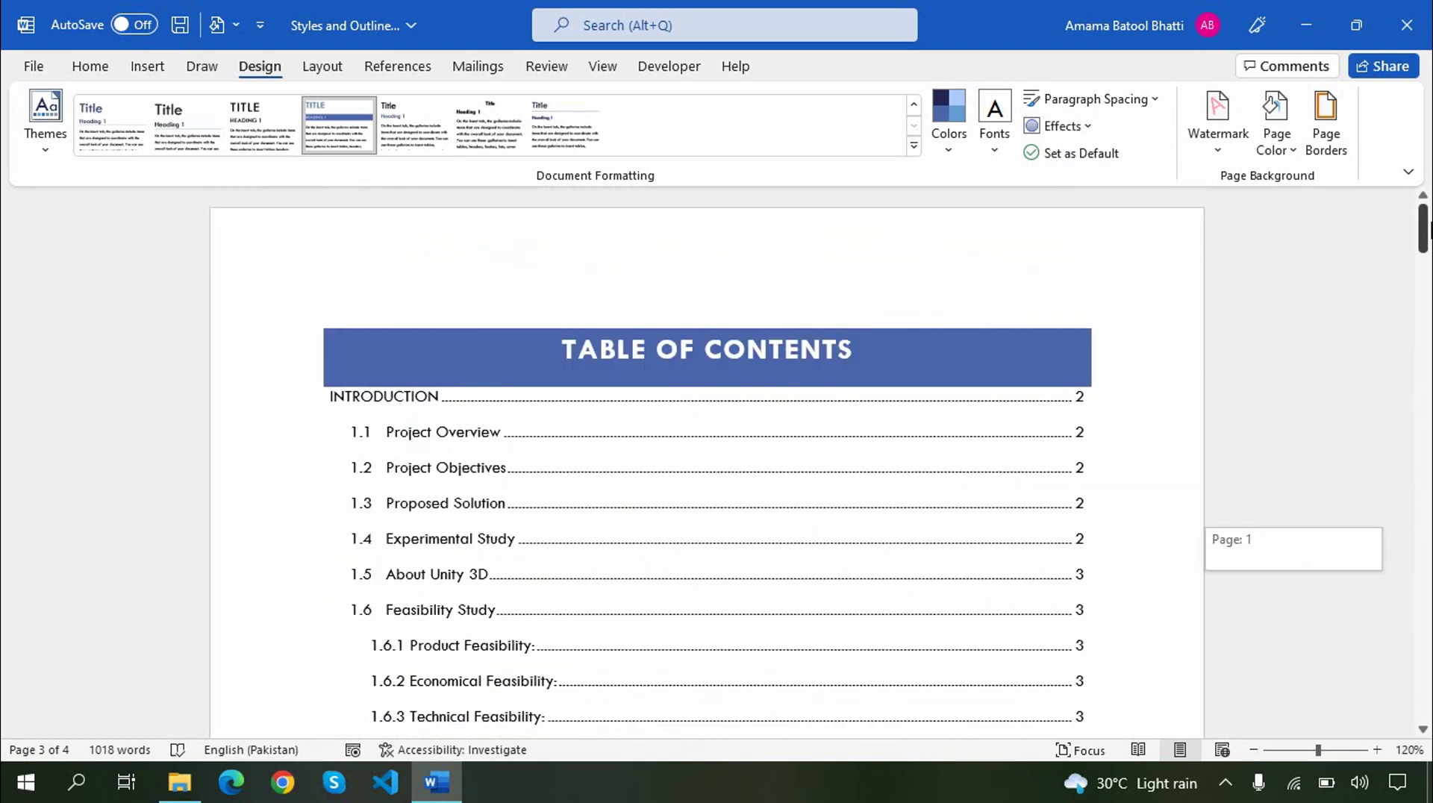